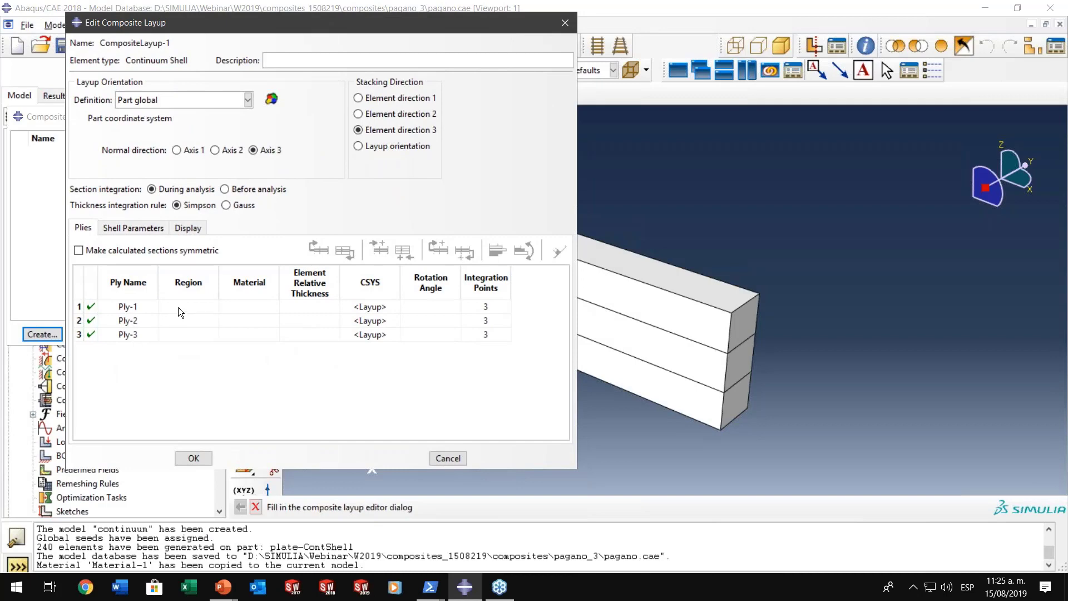
- Assign the lowest cell of the plate as the region of Ply-1 in the continuum shell layup
click(178, 308)
click(181, 334)
double_click(191, 306)
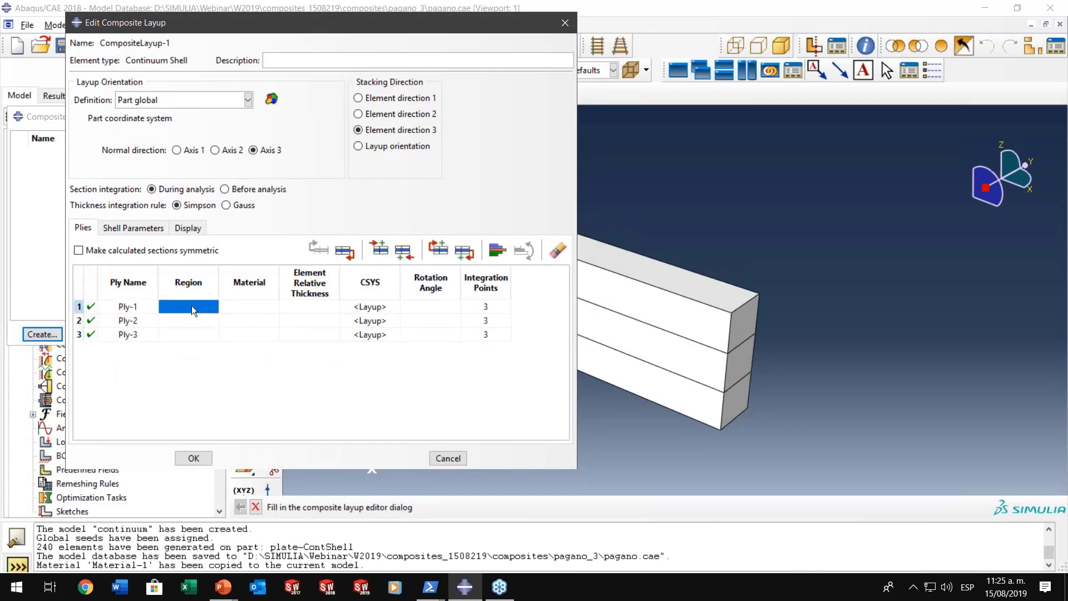
click(563, 352)
right_click(564, 349)
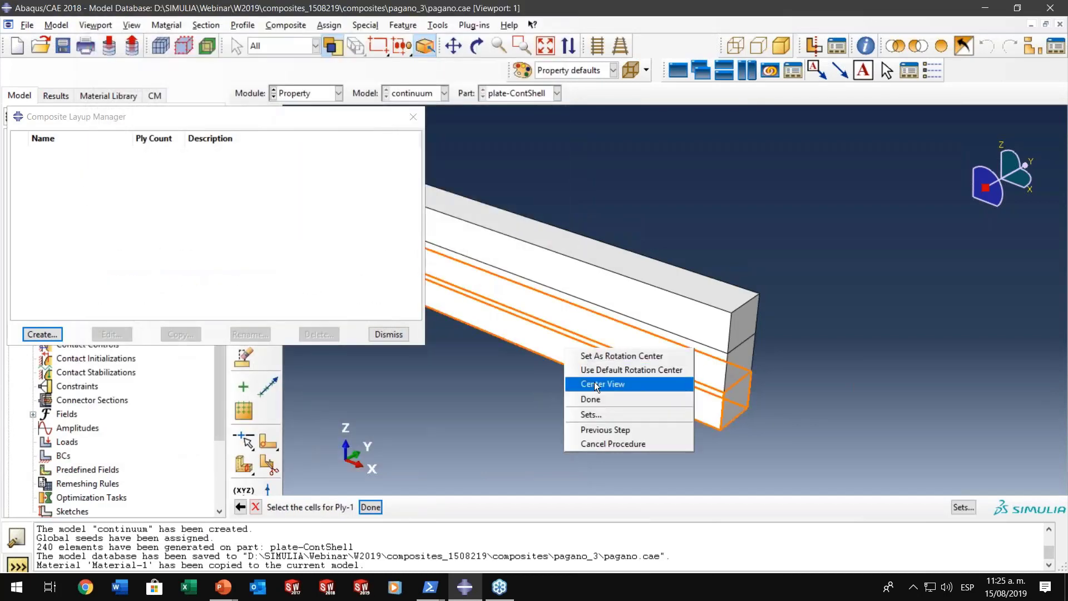
click(595, 399)
scroll(729, 401, up, 10)
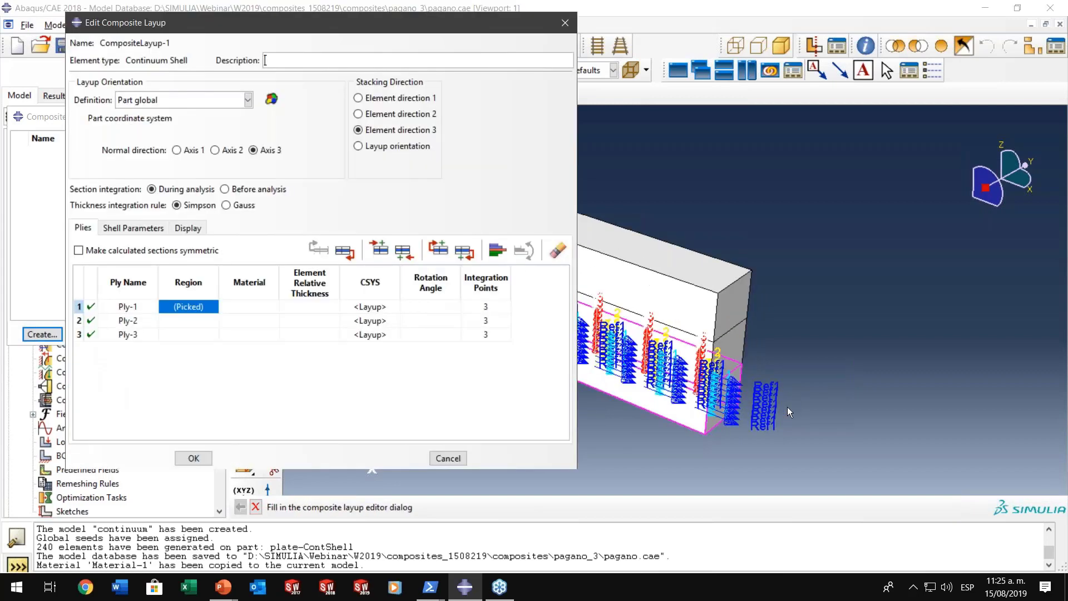
scroll(722, 384, up, 4)
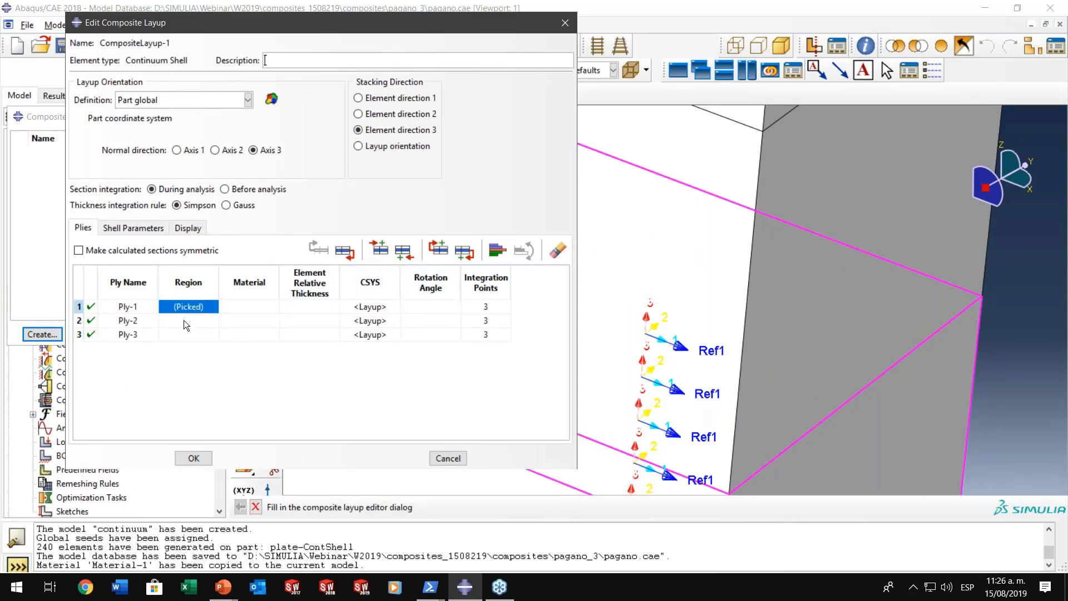
- Assign Material-1 and an element relative thickness of 0.833 to all three plies
double_click(249, 290)
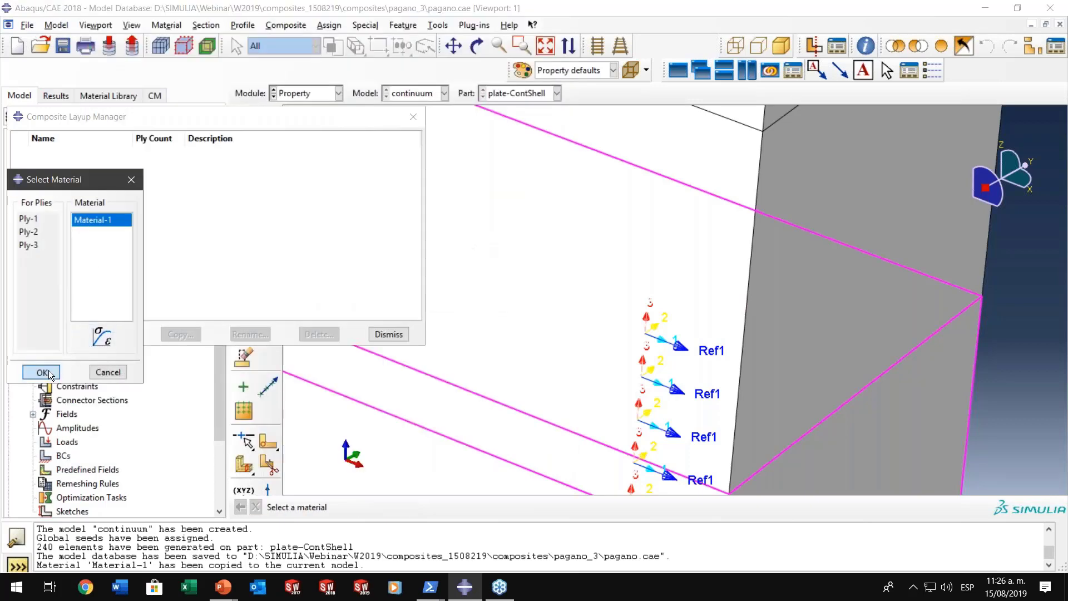
click(48, 369)
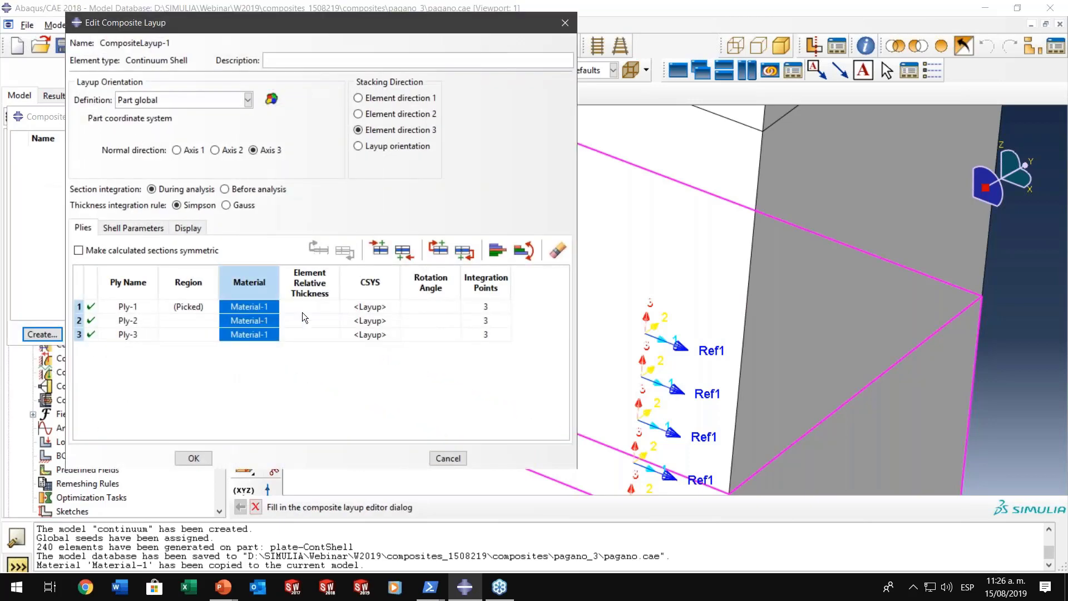
double_click(318, 288)
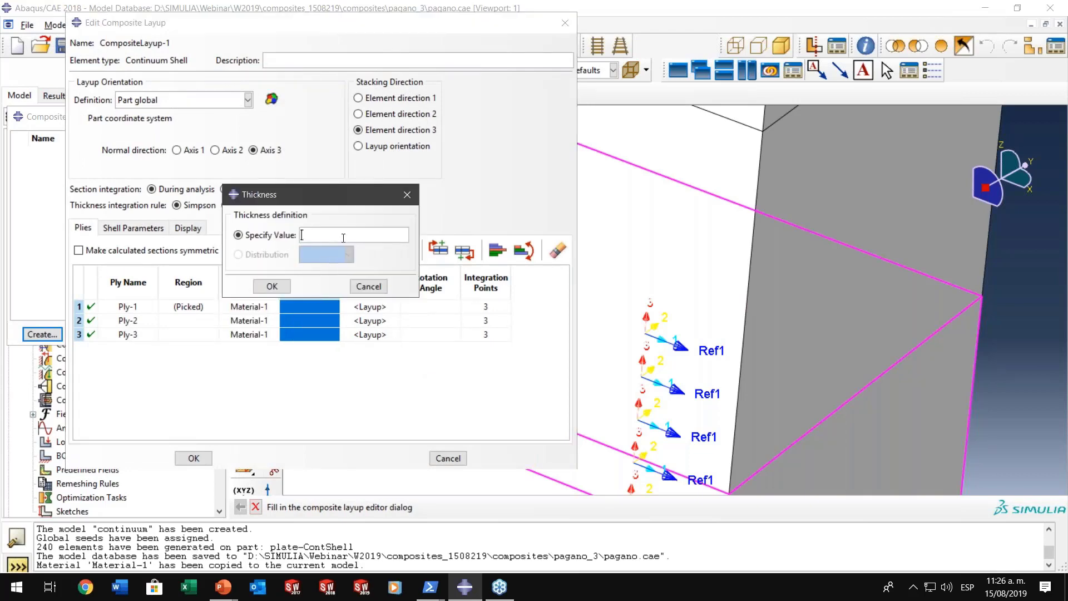
text(0.833)
click(275, 289)
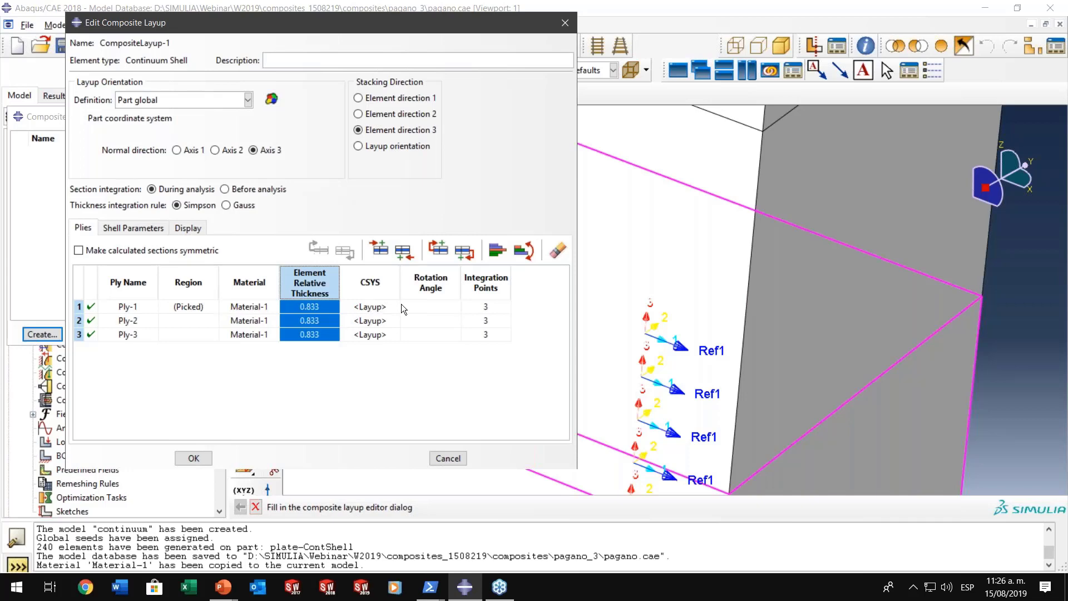
- Set the rotation angle of all plies to 0 degrees, with Ply-2 changed to 90 degrees
double_click(432, 288)
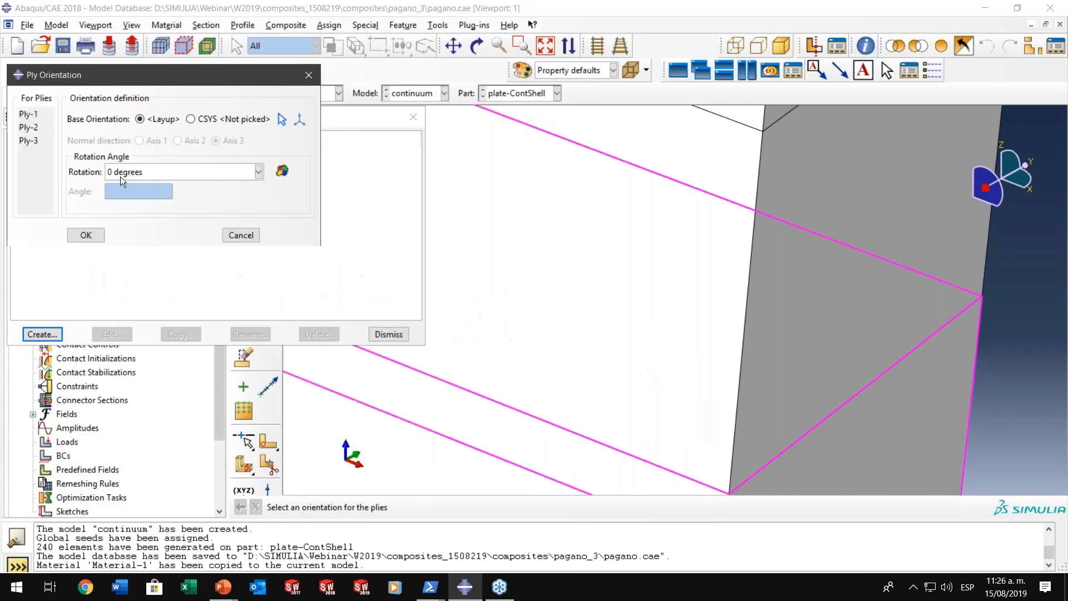
click(87, 234)
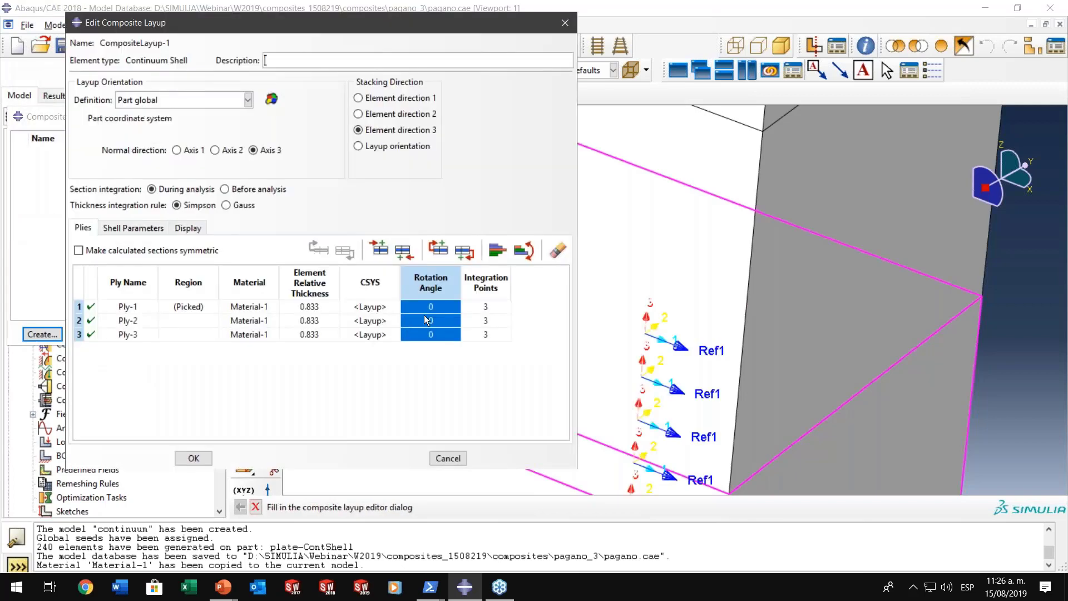
click(431, 322)
double_click(434, 320)
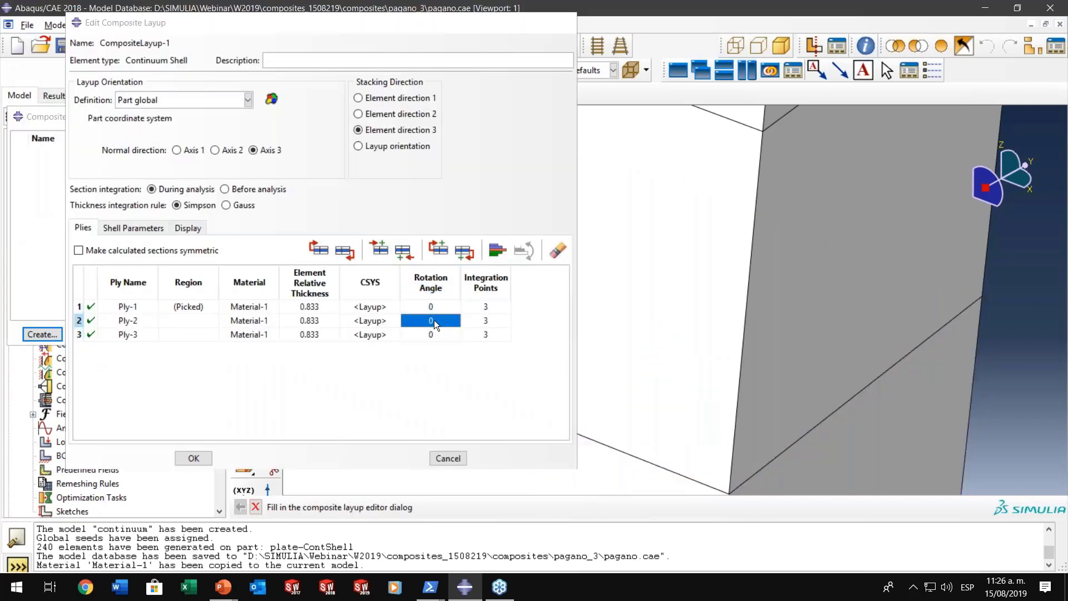
click(166, 171)
click(137, 214)
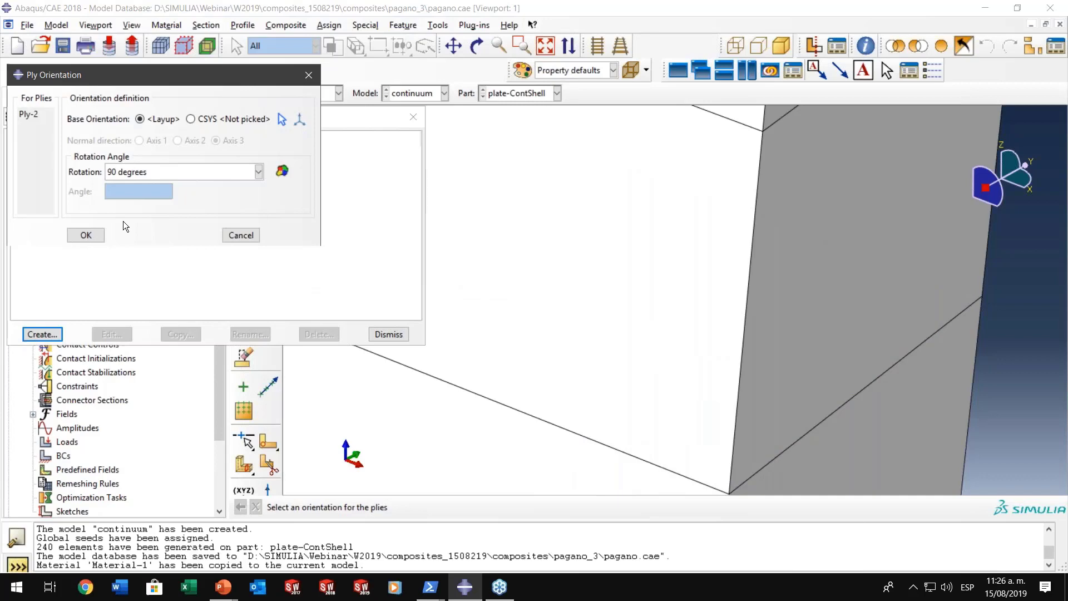
click(87, 235)
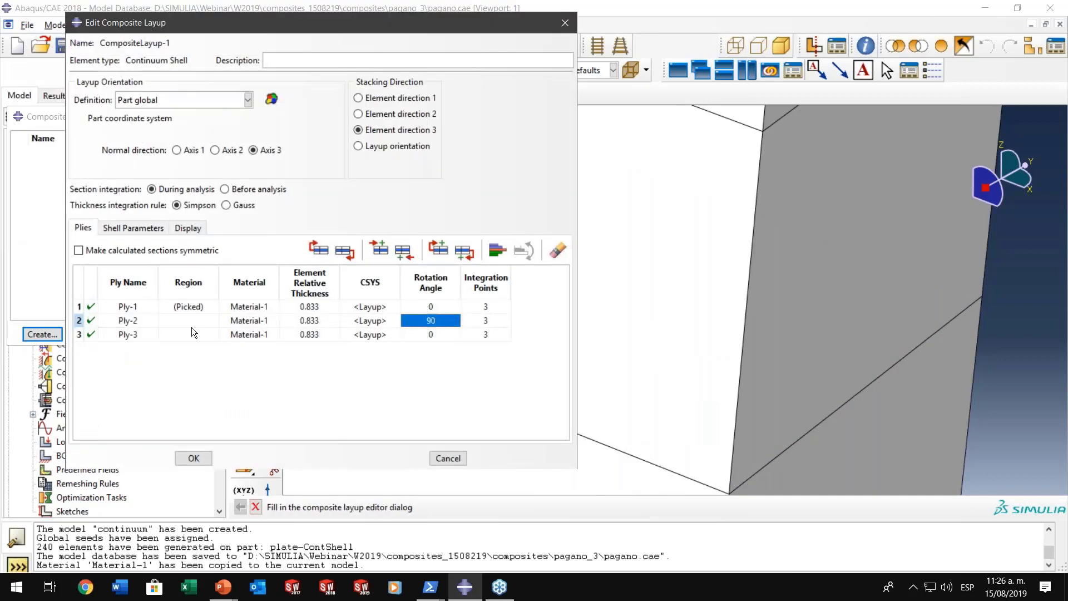
- Assign the middle cell of the plate as the region of Ply-2
double_click(196, 321)
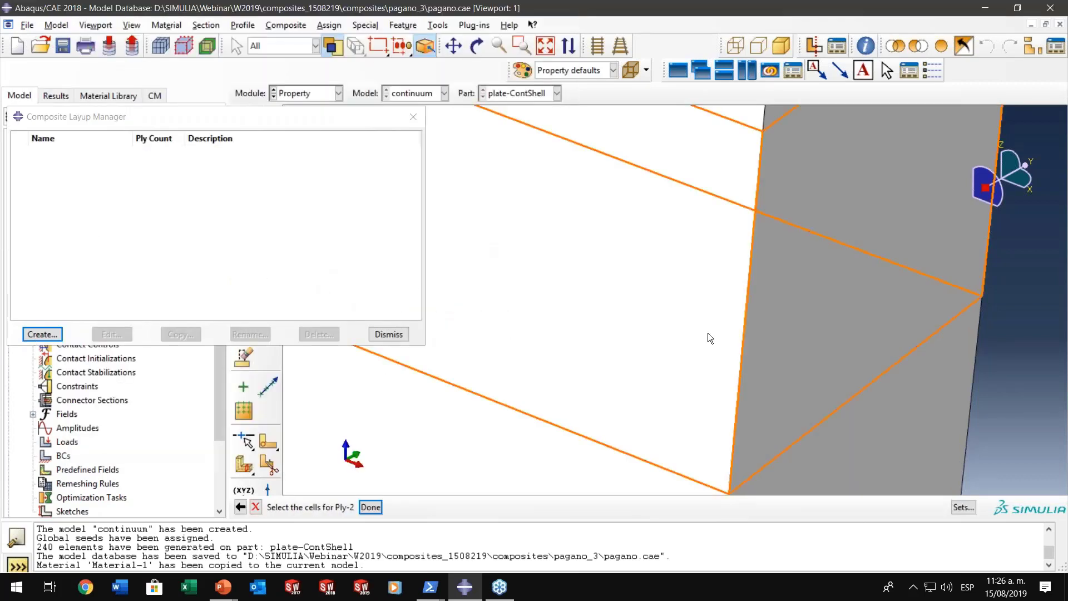
scroll(713, 315, down, 4)
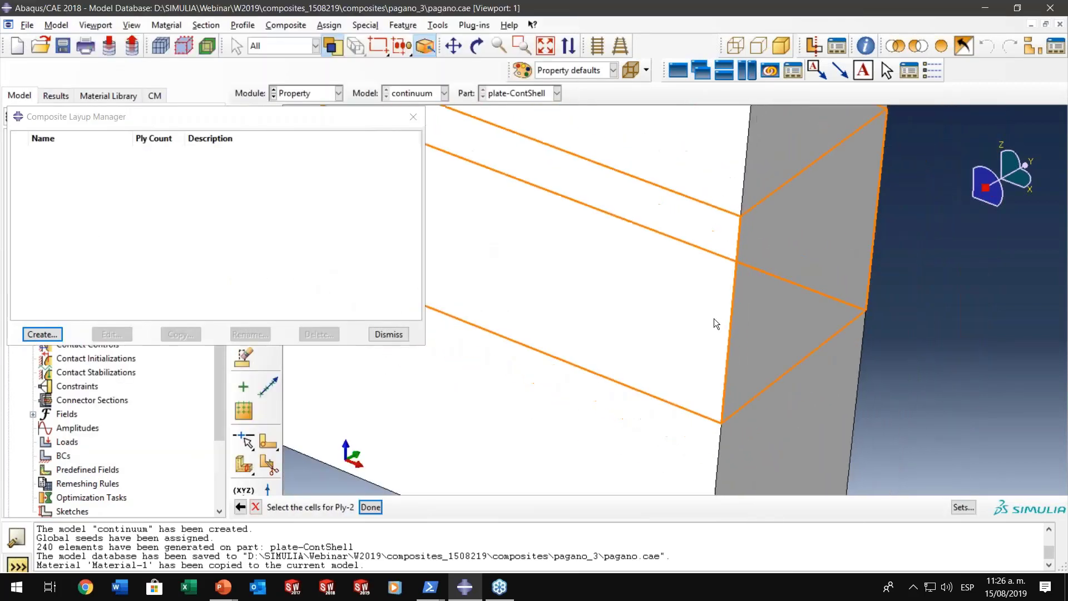
click(378, 508)
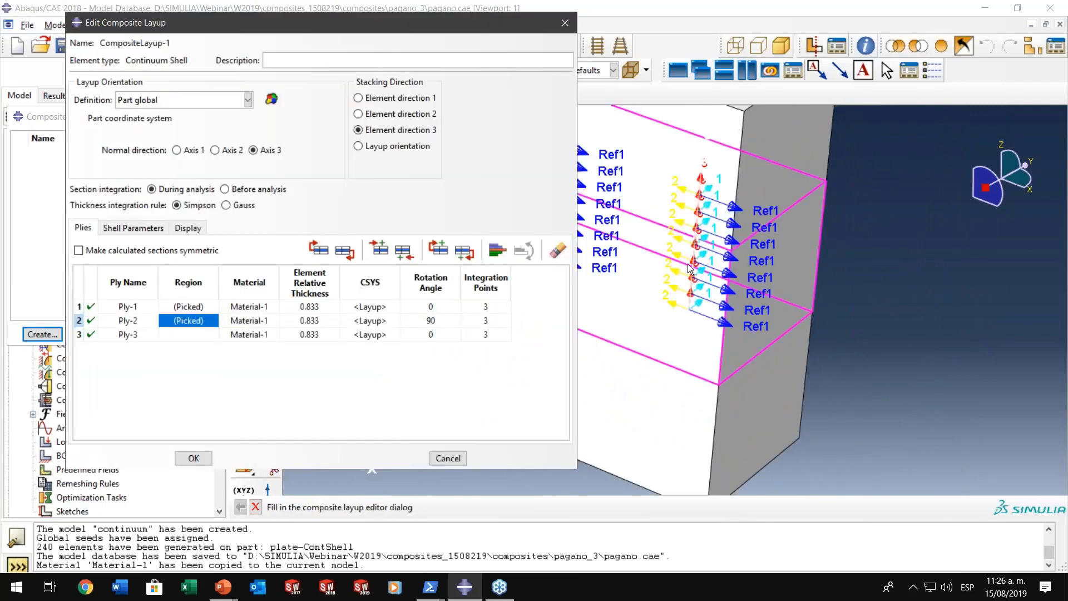
scroll(760, 202, up, 5)
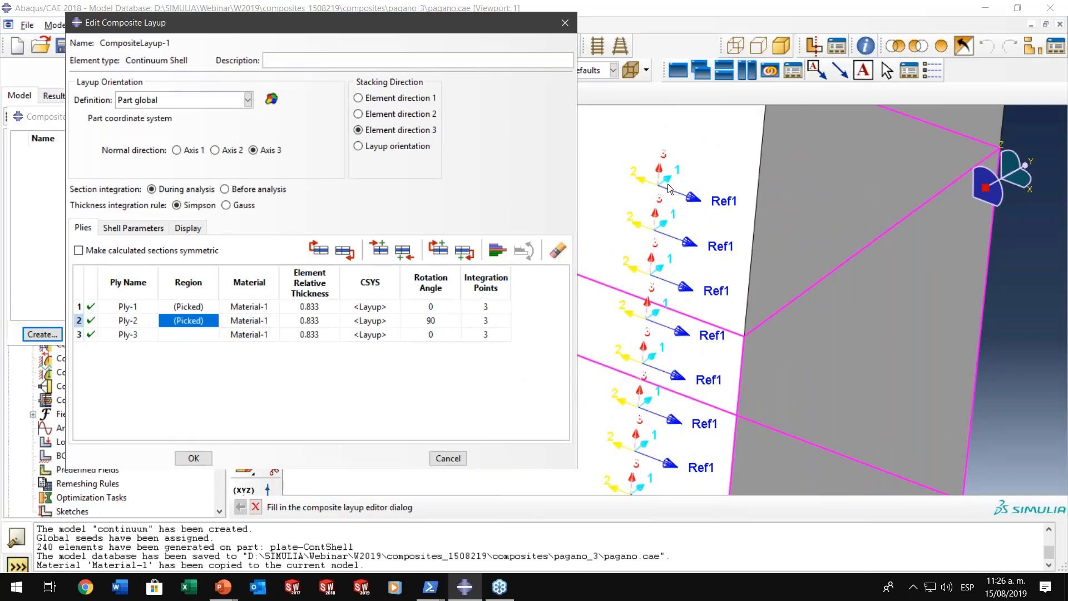
- Assign the uppermost cell of the plate as the region of Ply-3 and complete the composite layup
double_click(205, 332)
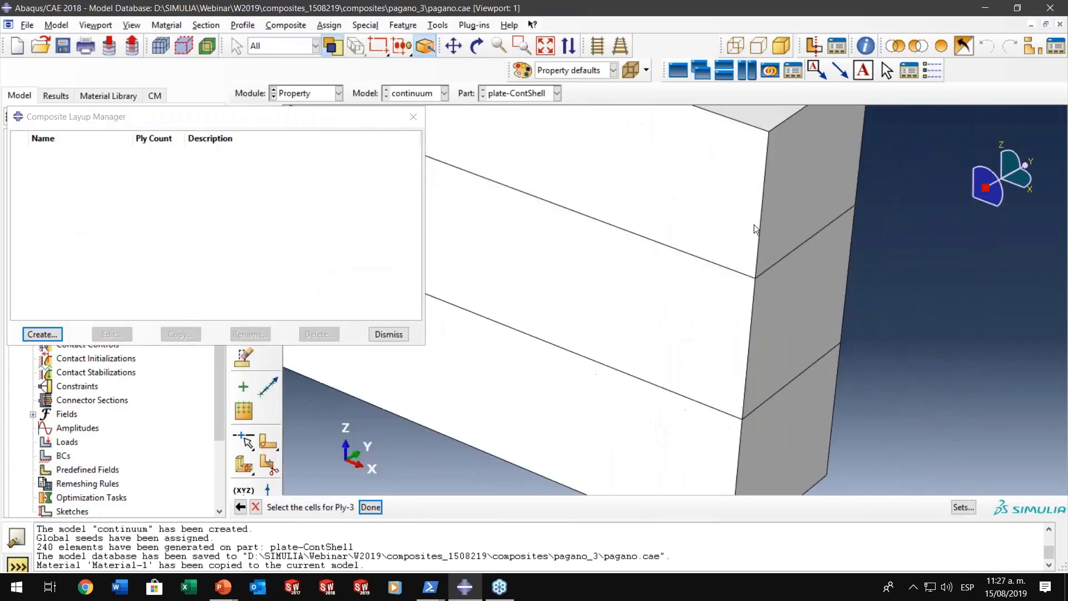
click(753, 225)
click(370, 507)
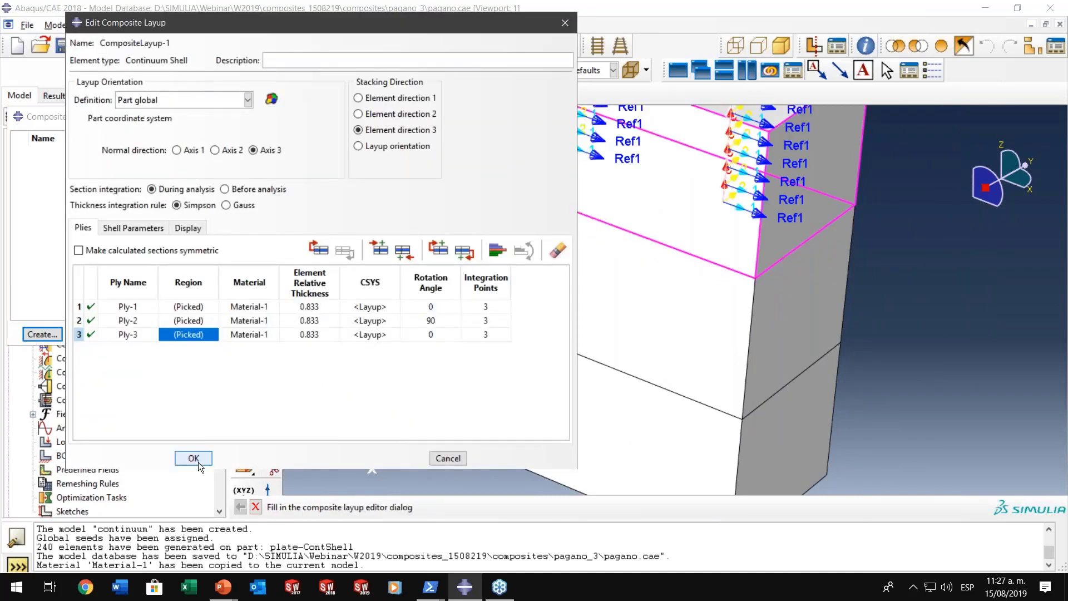
click(194, 459)
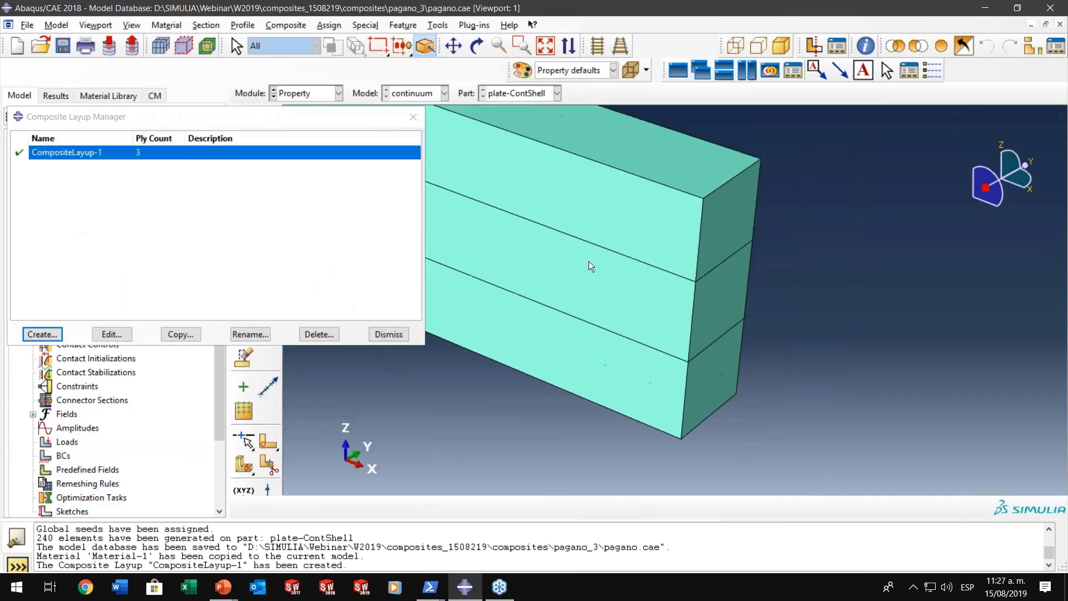
scroll(589, 261, up, 2)
ctrl+alt+middle_drag(590, 263, 755, 349)
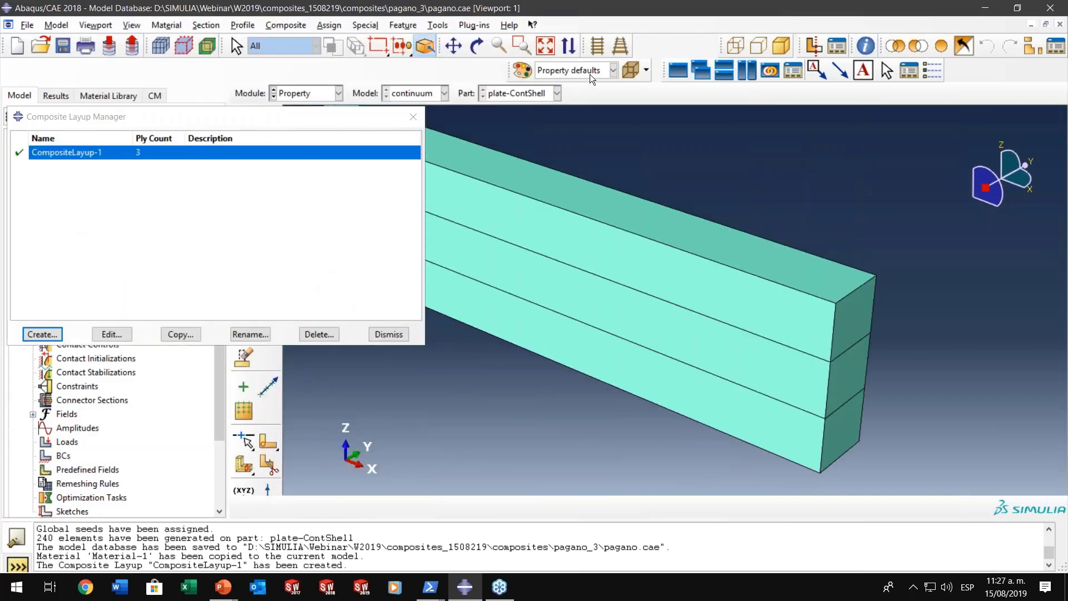
- Color-code the plate by sections and close the composite layup manager
click(592, 68)
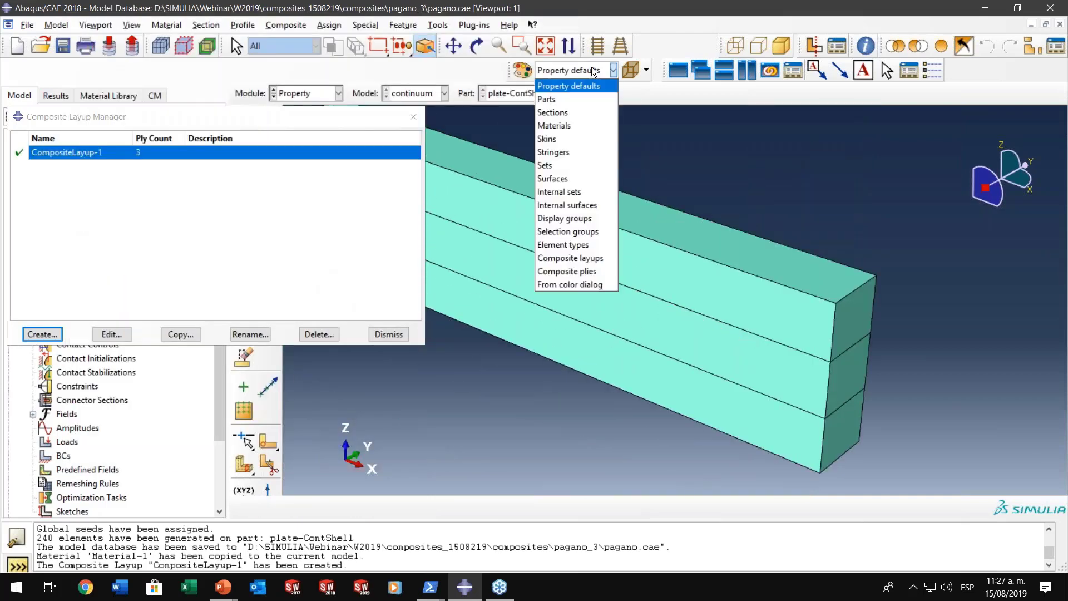
click(583, 113)
scroll(623, 256, up, 1)
ctrl+alt+drag(639, 273, 606, 256)
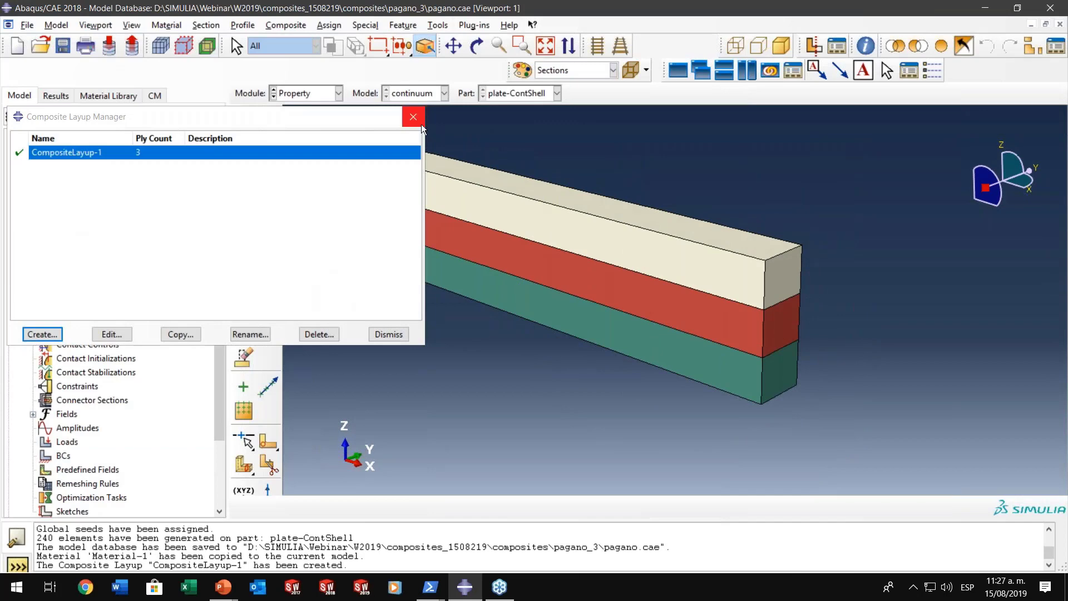
click(389, 334)
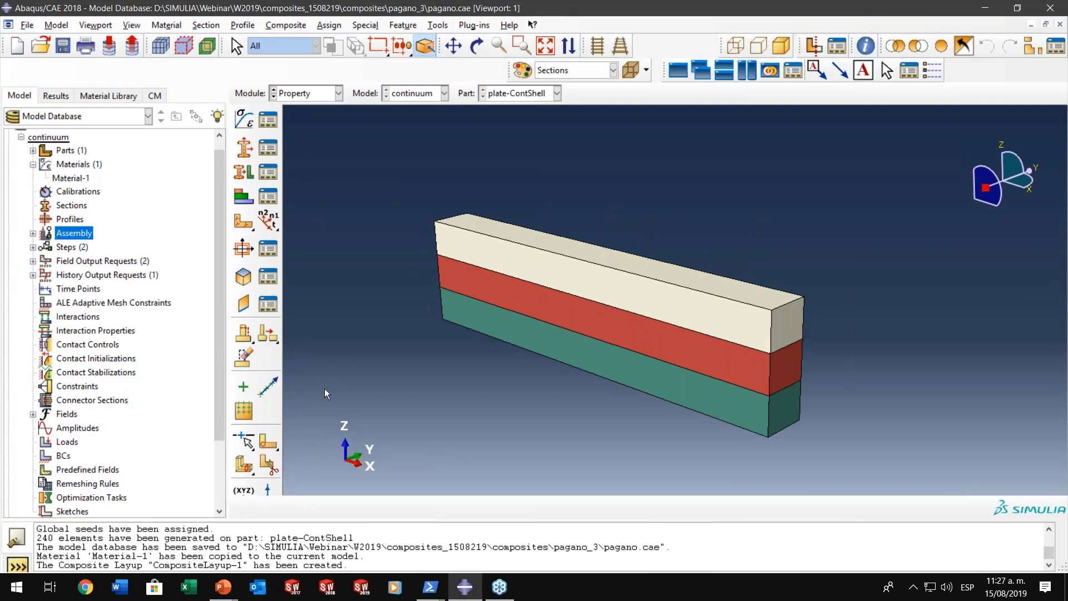
ctrl+alt+drag(682, 355, 554, 235)
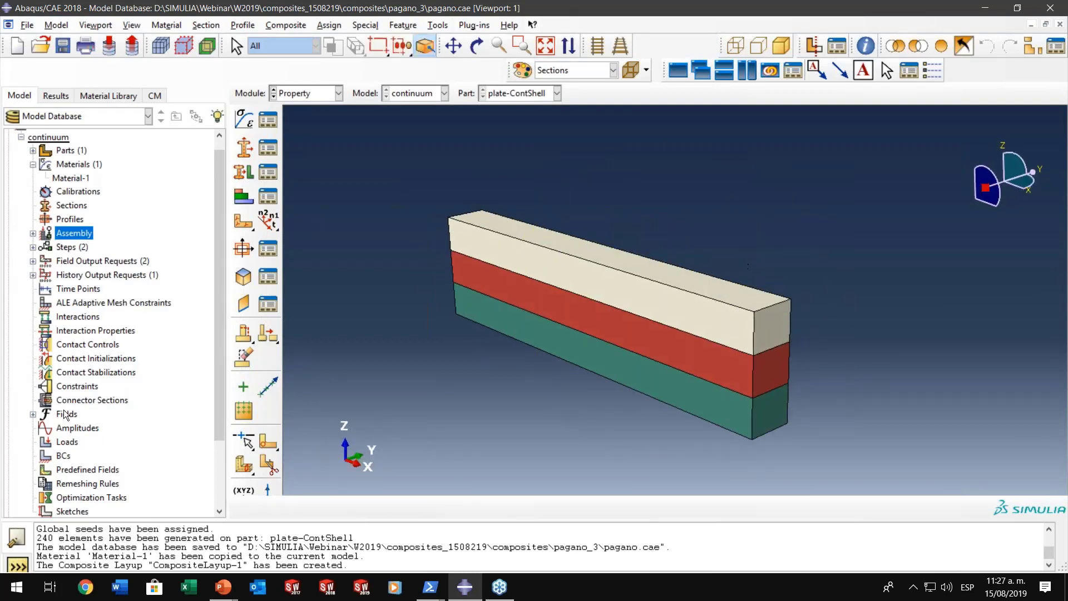
- Start a mechanical pressure load named Load-1 in Step-1 on the upper face of the plate
double_click(70, 443)
click(172, 155)
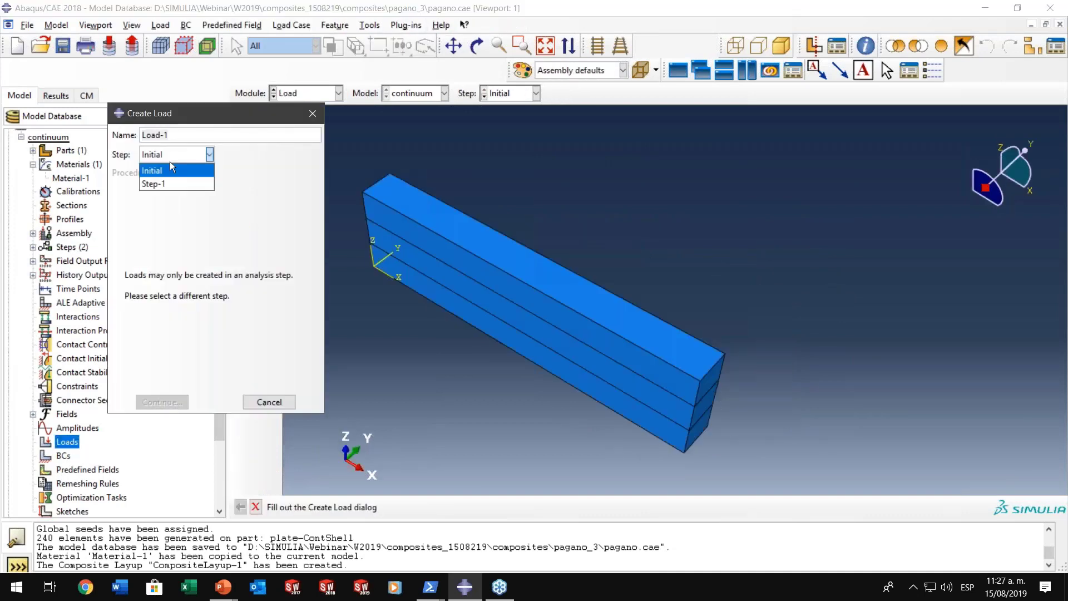
click(165, 184)
click(237, 233)
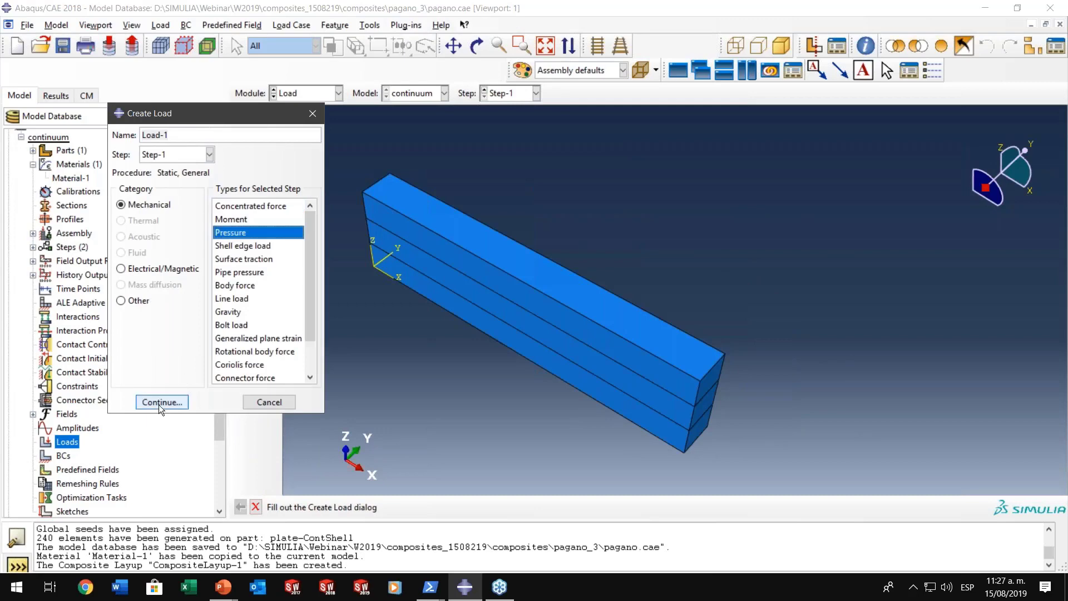
click(160, 402)
ctrl+alt+drag(620, 372, 441, 210)
click(440, 209)
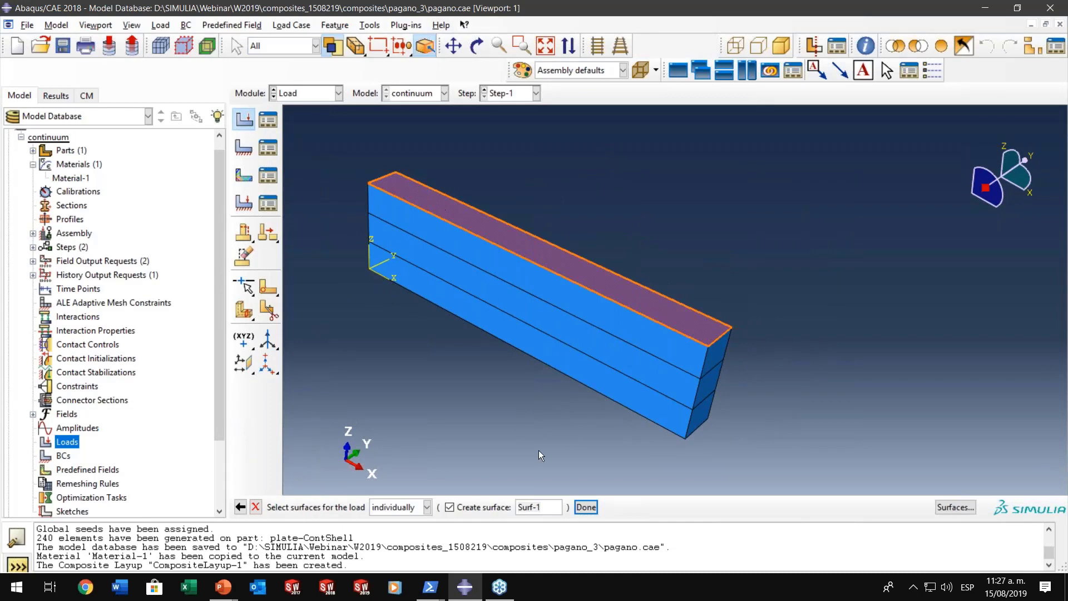
click(585, 507)
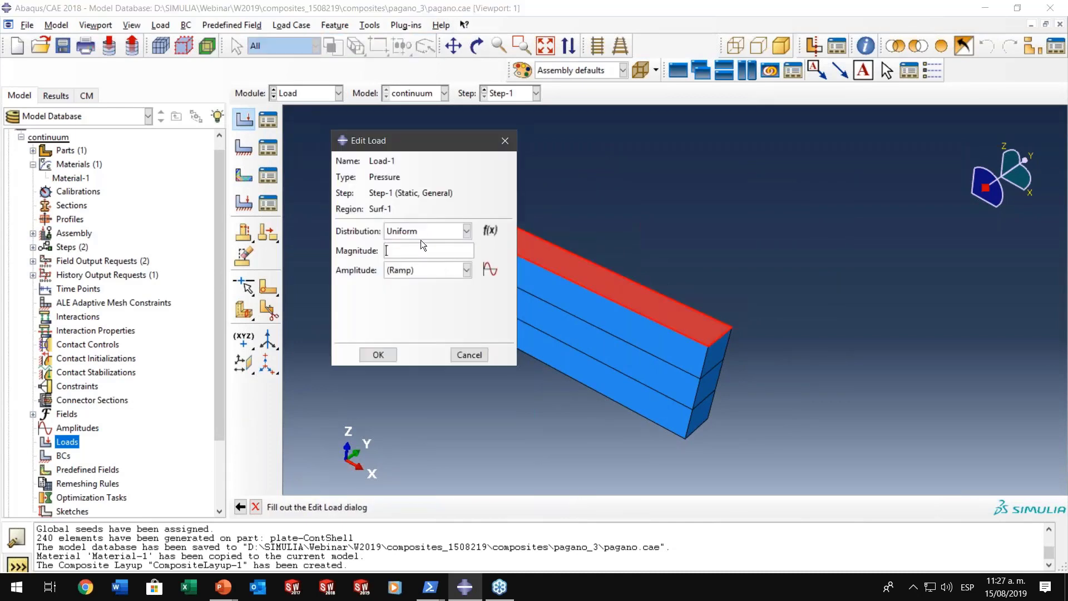
- Create the expression field AnalyticalField-1 with the expression 1*sin(pi*X/10) for the pressure distribution
click(431, 232)
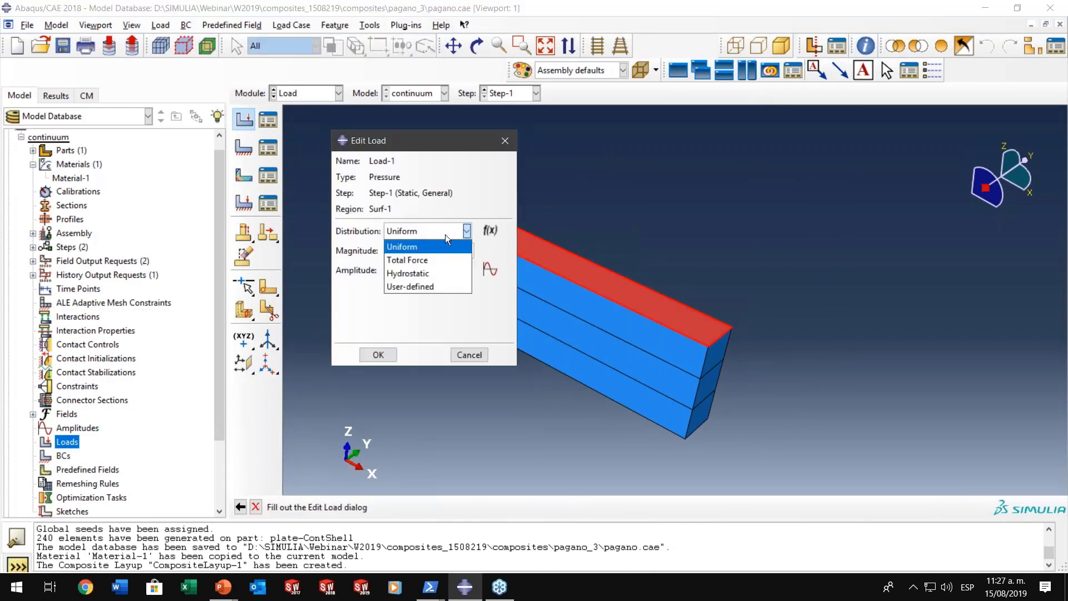
click(445, 235)
click(490, 230)
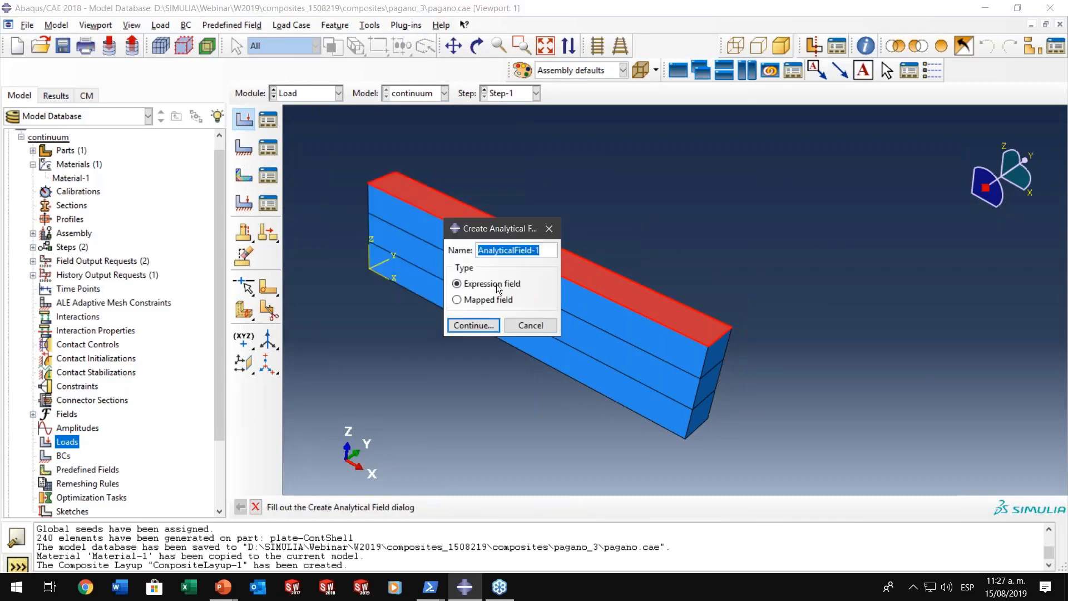
click(484, 323)
click(232, 208)
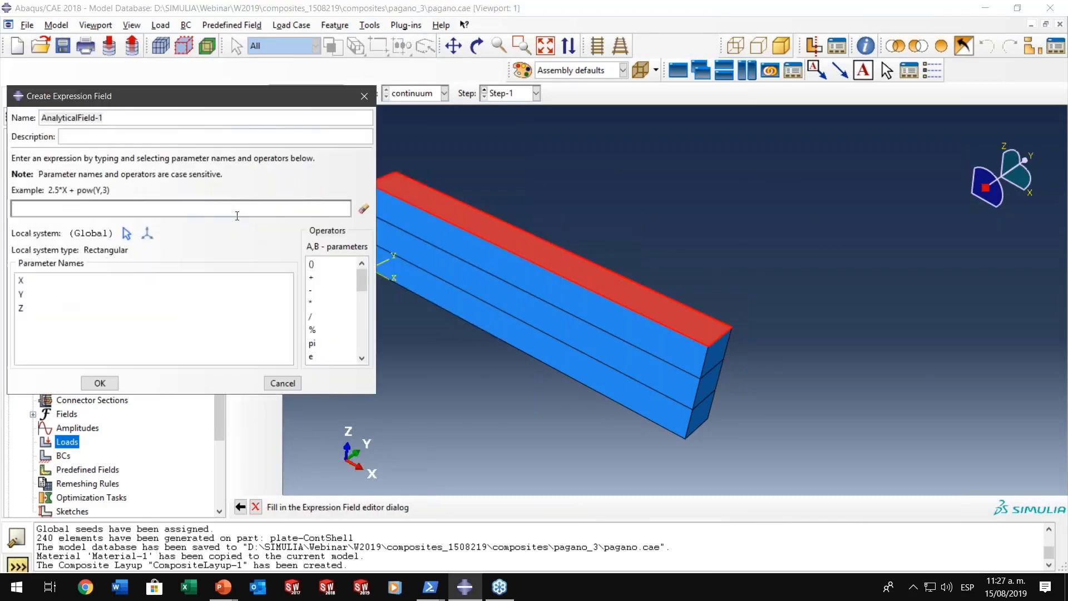
text(1*sin(pi*)
click(32, 281)
text(/10))
click(100, 383)
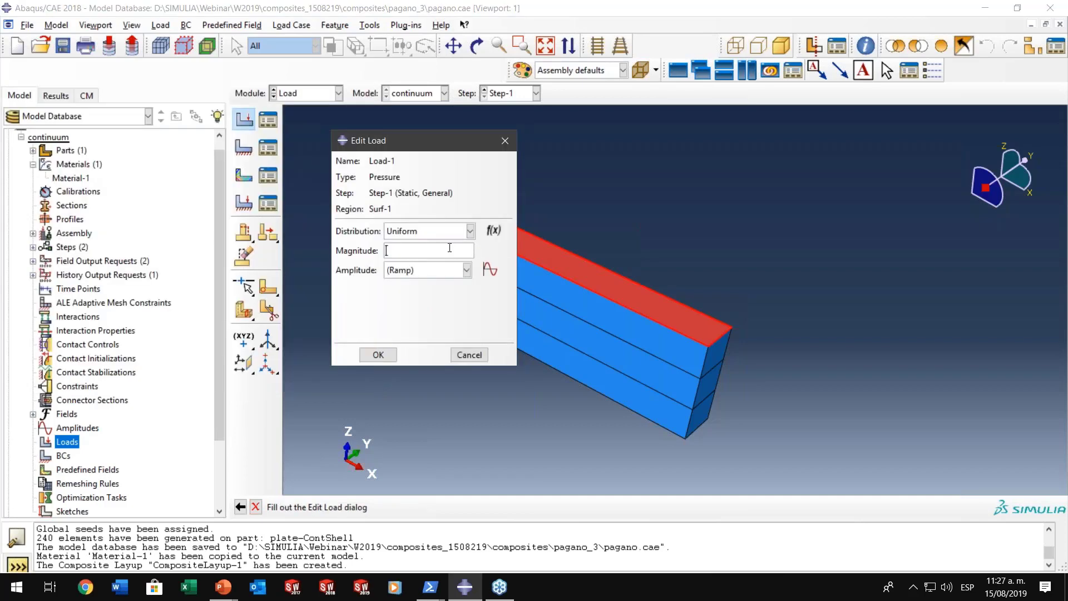
- Confirm the pressure load and expand the Loads and Analytical Fields entries of the continuum model
click(378, 355)
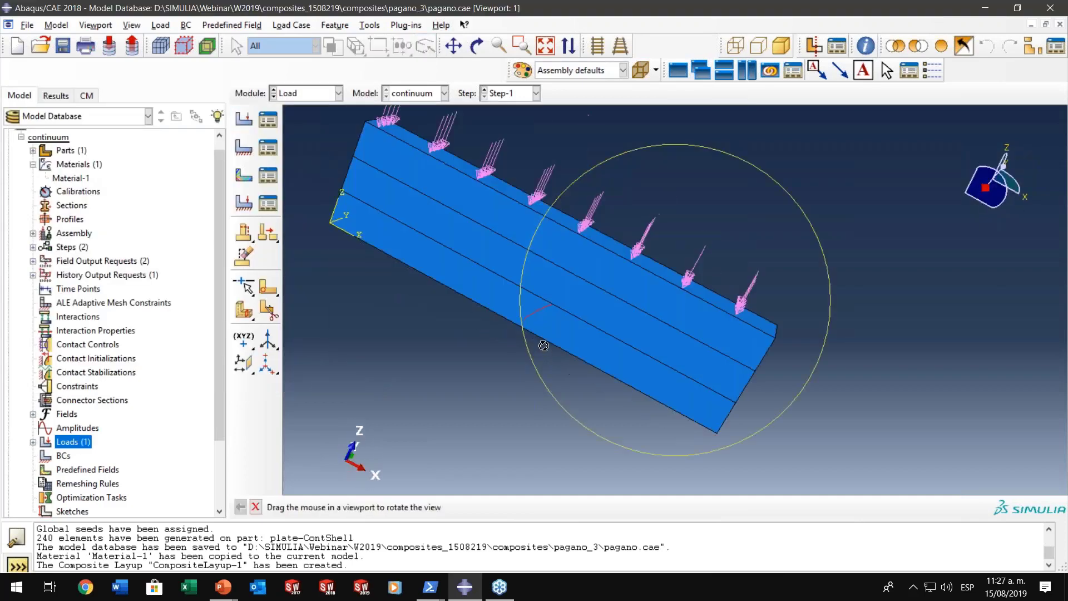
click(33, 441)
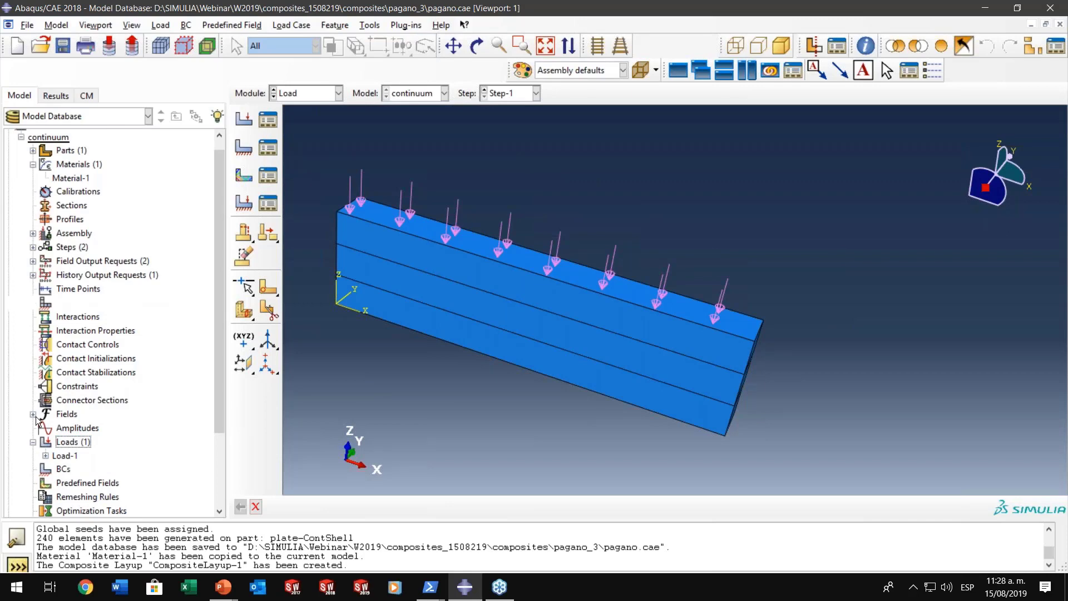
click(33, 414)
click(46, 442)
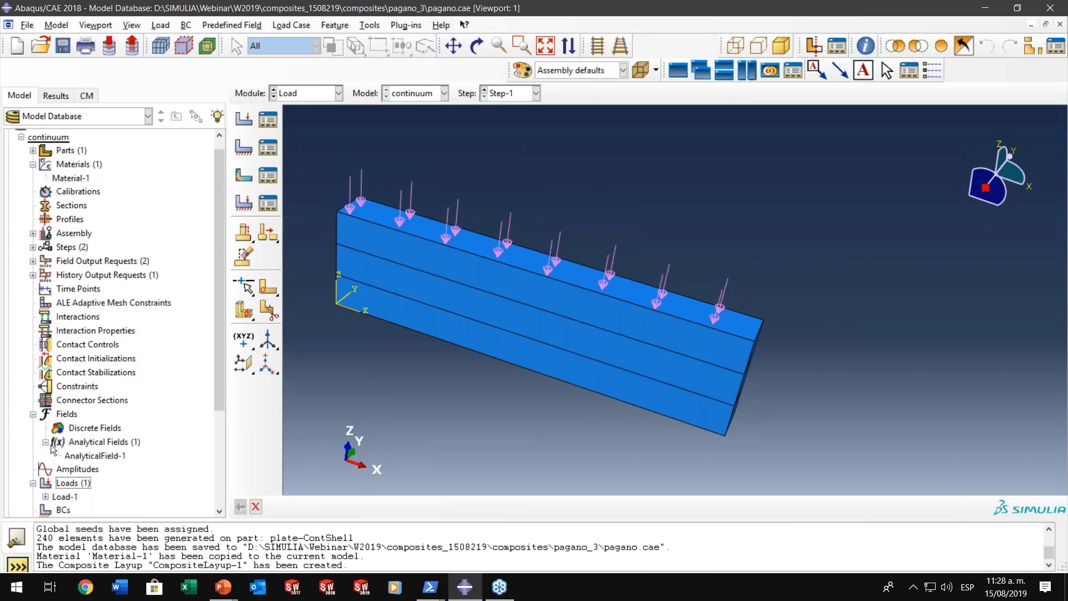
- Open the expression field AnalyticalField-1, check its sine expression, and confirm it
click(68, 456)
double_click(68, 456)
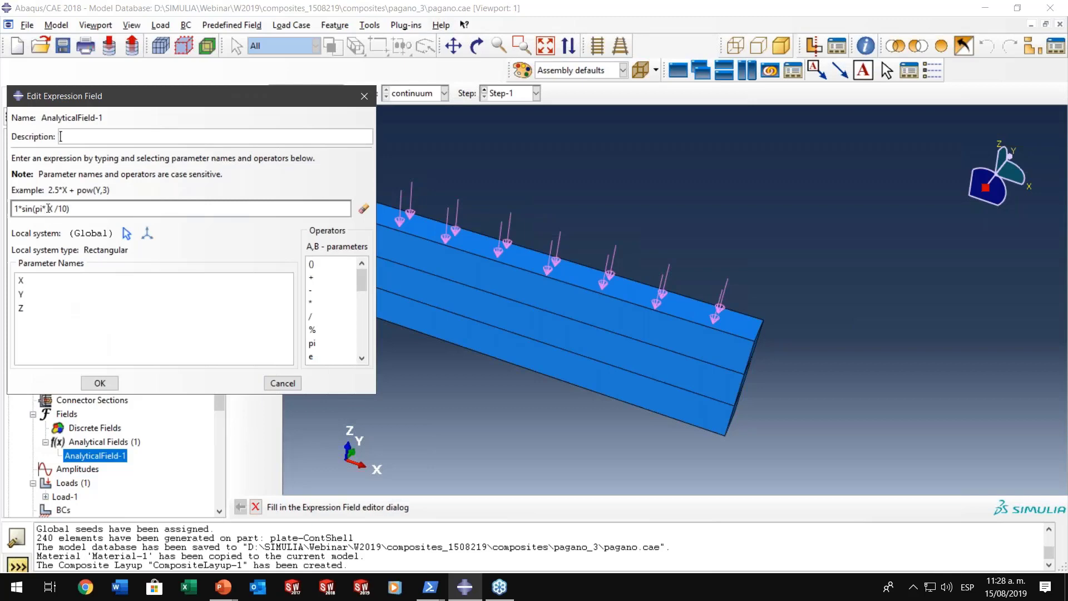
click(66, 209)
click(38, 210)
click(95, 383)
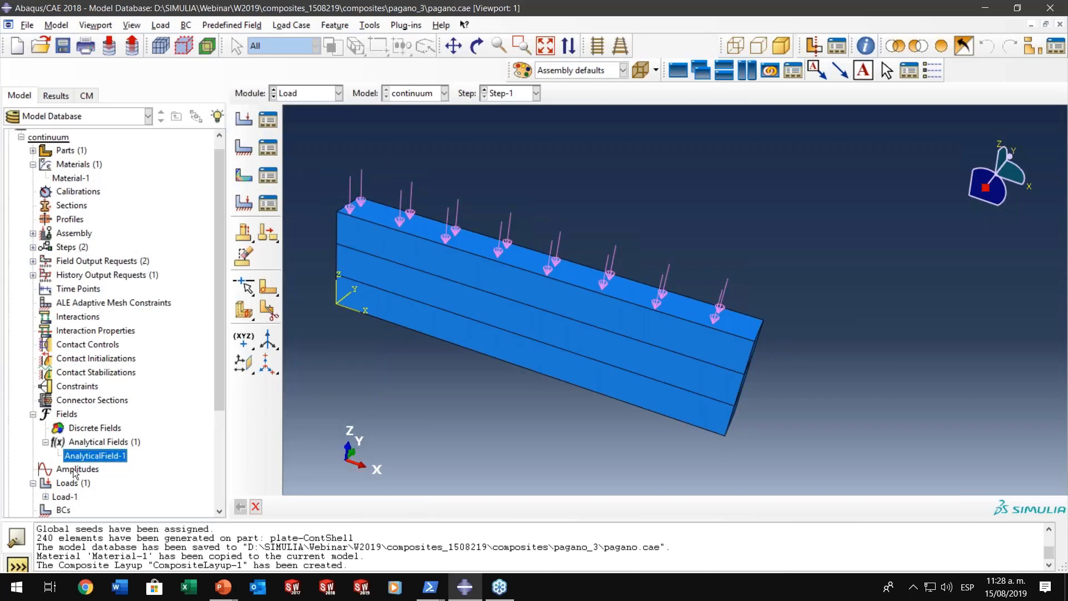
- Delete the pressure load Load-1 from the continuum model
click(77, 472)
right_click(61, 494)
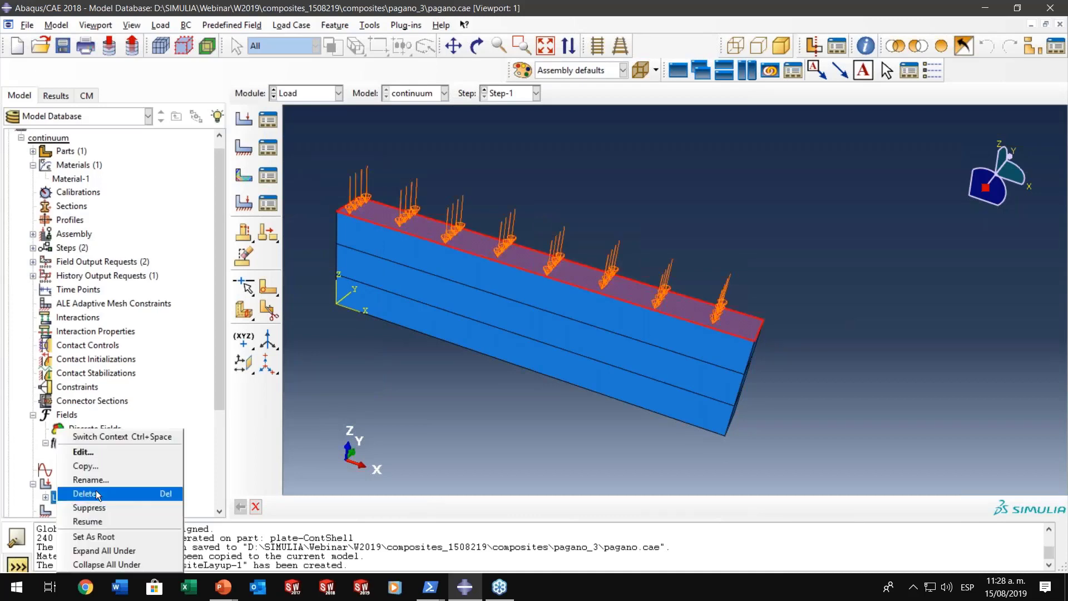
click(99, 492)
click(504, 308)
- Start a new mechanical pressure load named Load-1 in Step-1 on the plate's upper face
double_click(66, 484)
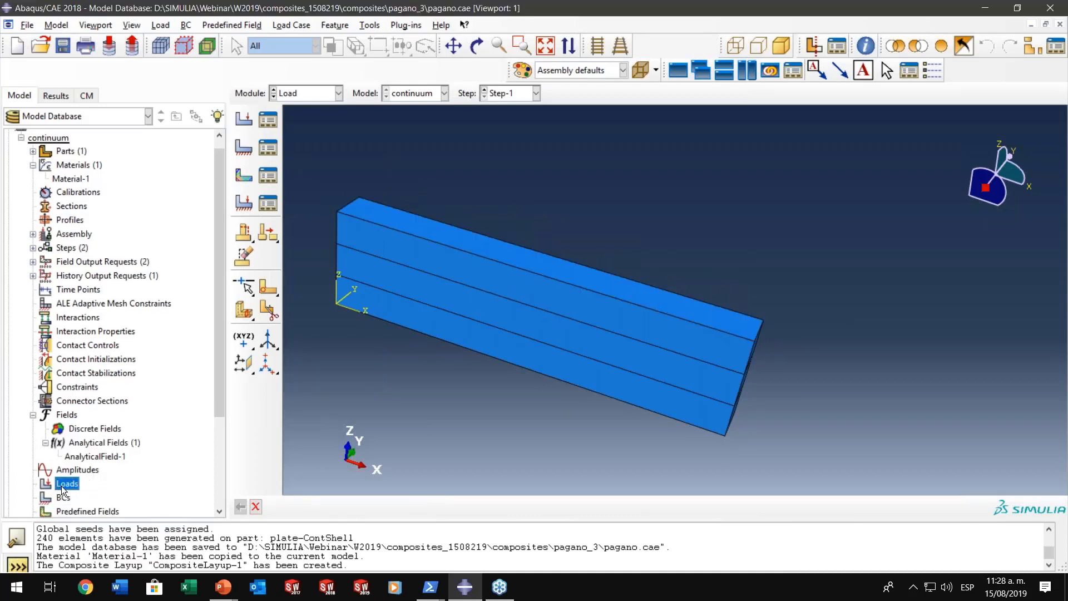
click(166, 401)
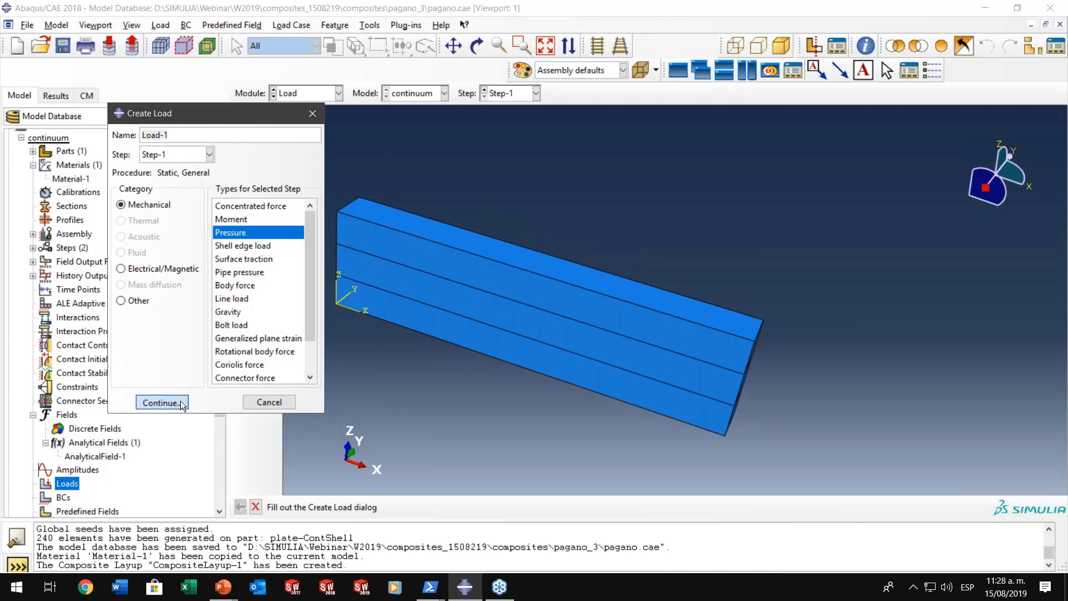
click(453, 241)
click(585, 507)
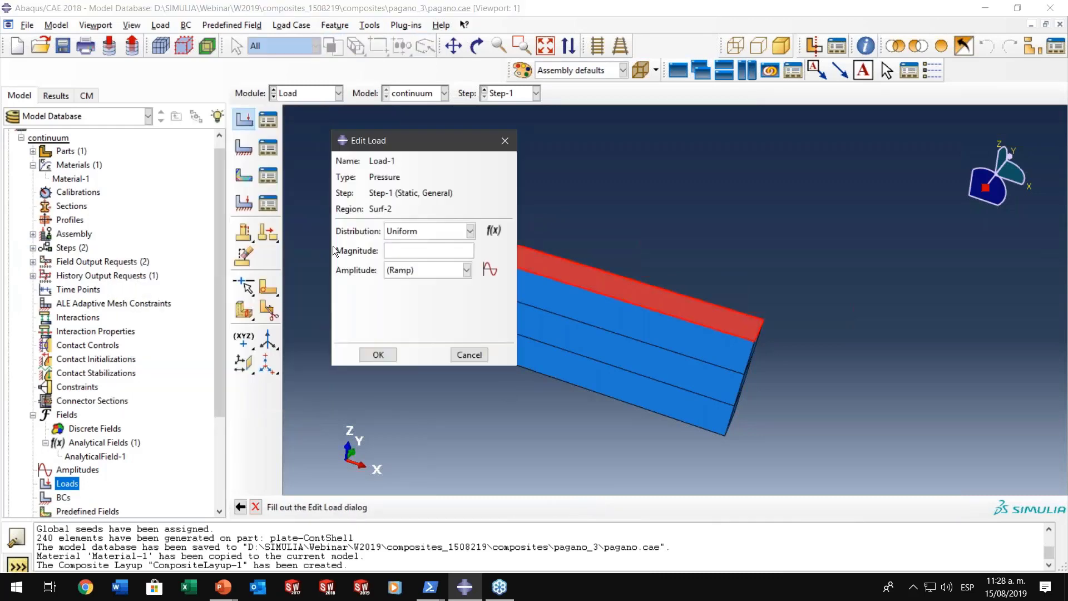
- Set the pressure magnitude to 1 with AnalyticalField-1 as its distribution, and confirm the load
text(1)
click(420, 231)
click(405, 300)
click(378, 355)
ctrl+alt+drag(517, 250, 618, 257)
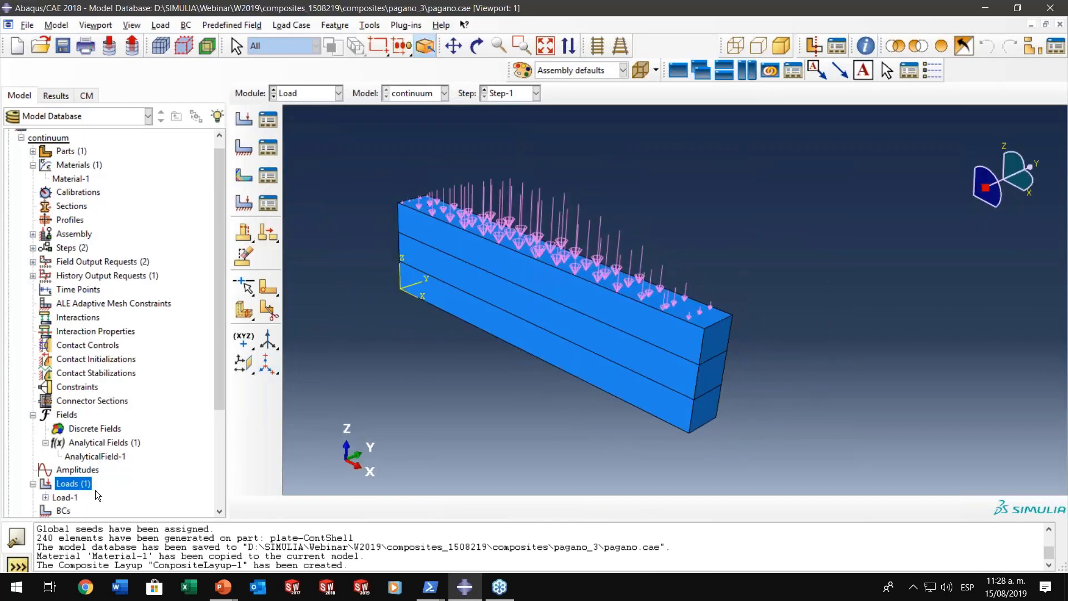
- Start a mechanical Displacement/Rotation boundary condition named BC-1 in Step-1
scroll(97, 493, down, 2)
click(65, 428)
double_click(65, 428)
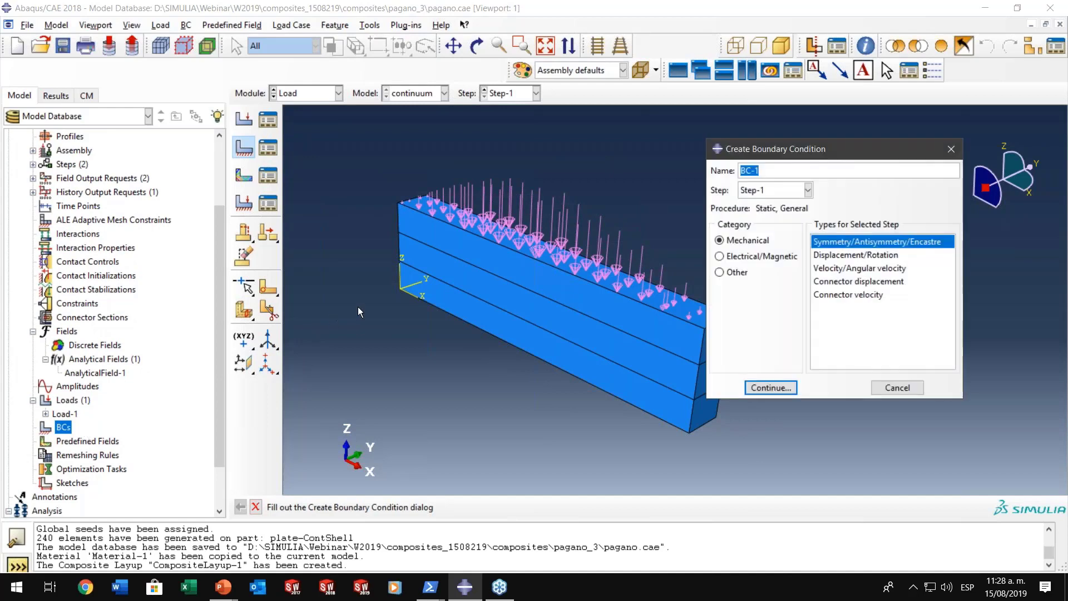
ctrl+alt+drag(538, 253, 564, 242)
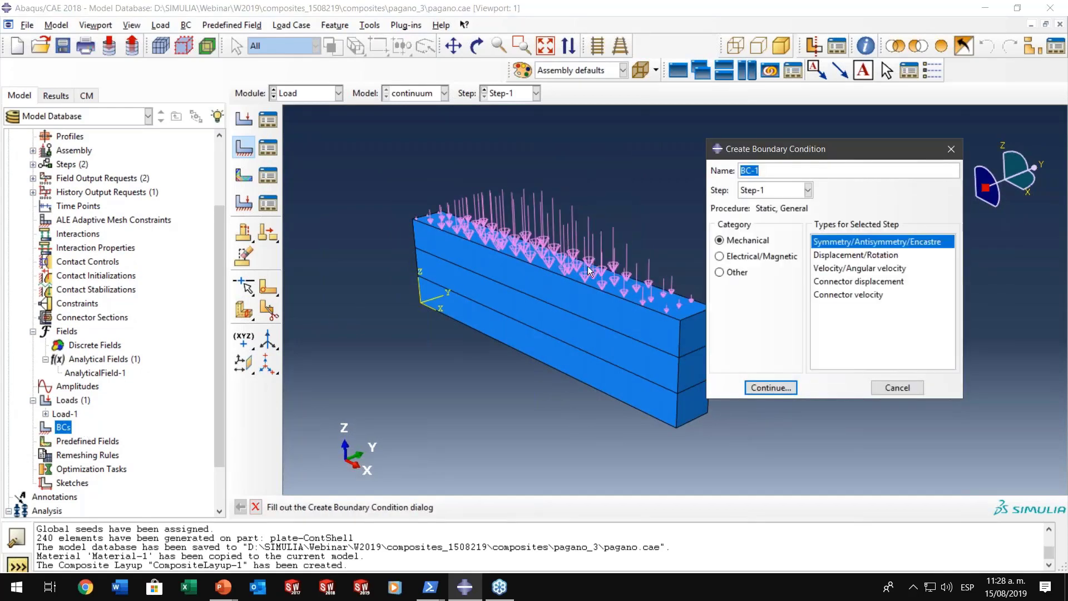
ctrl+alt+middle_drag(598, 271, 544, 250)
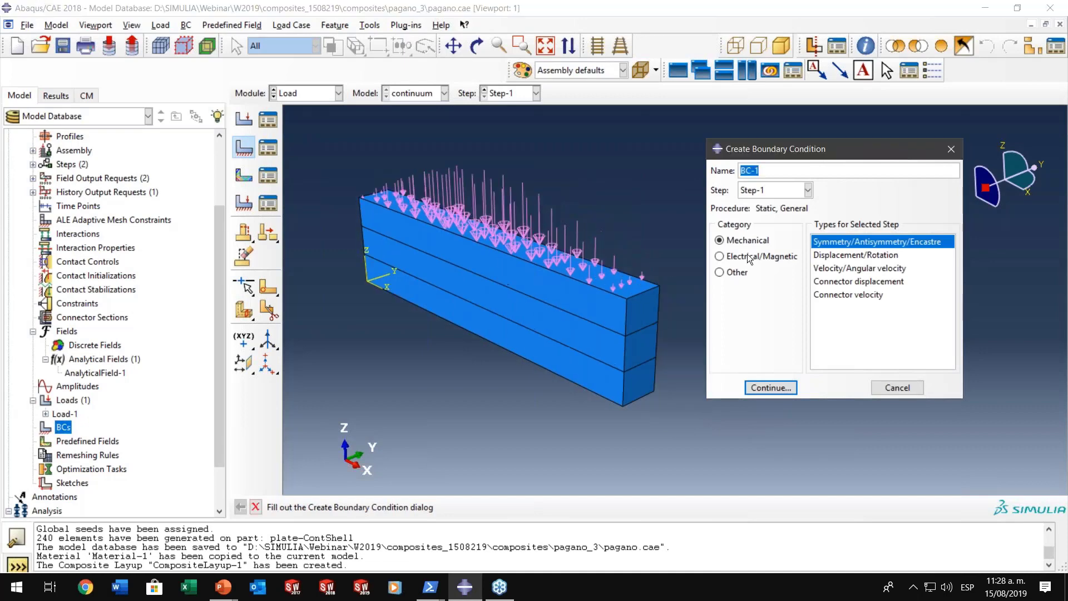
click(848, 257)
click(761, 388)
- Pick the three ply faces at each end of the plate as region Set-3 for BC-1
click(640, 319)
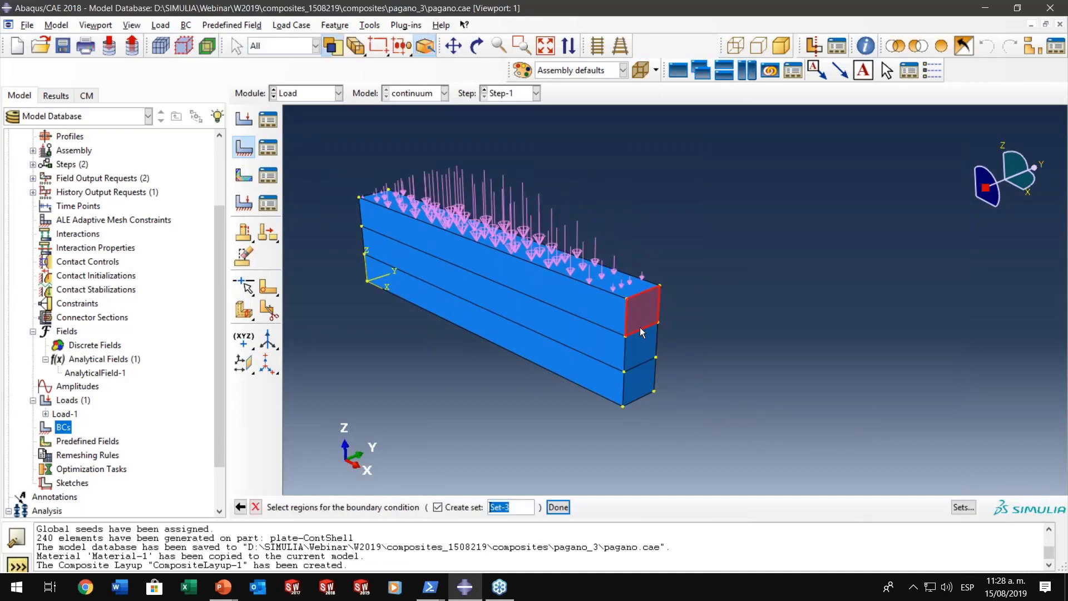
shift+click(639, 352)
shift+click(637, 382)
ctrl+alt+drag(497, 382, 639, 342)
click(517, 370)
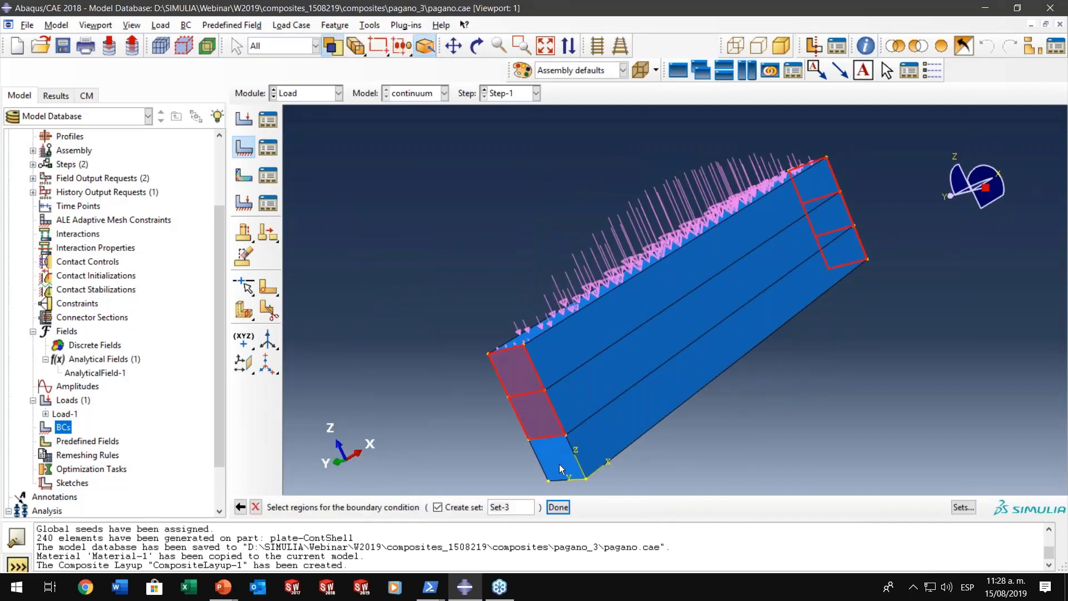
ctrl+alt+drag(869, 271, 662, 415)
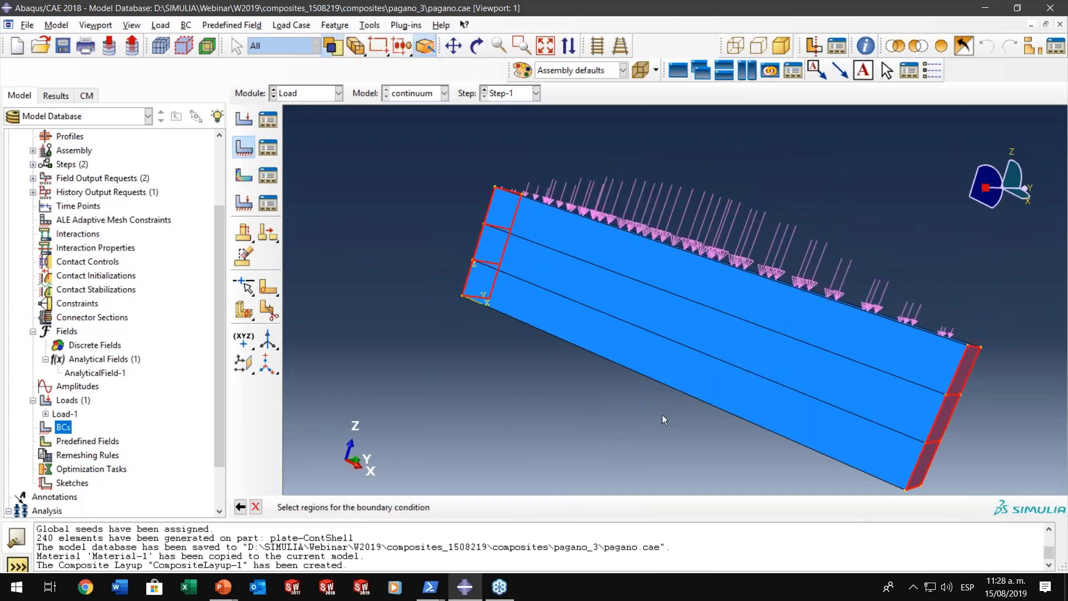
click(558, 506)
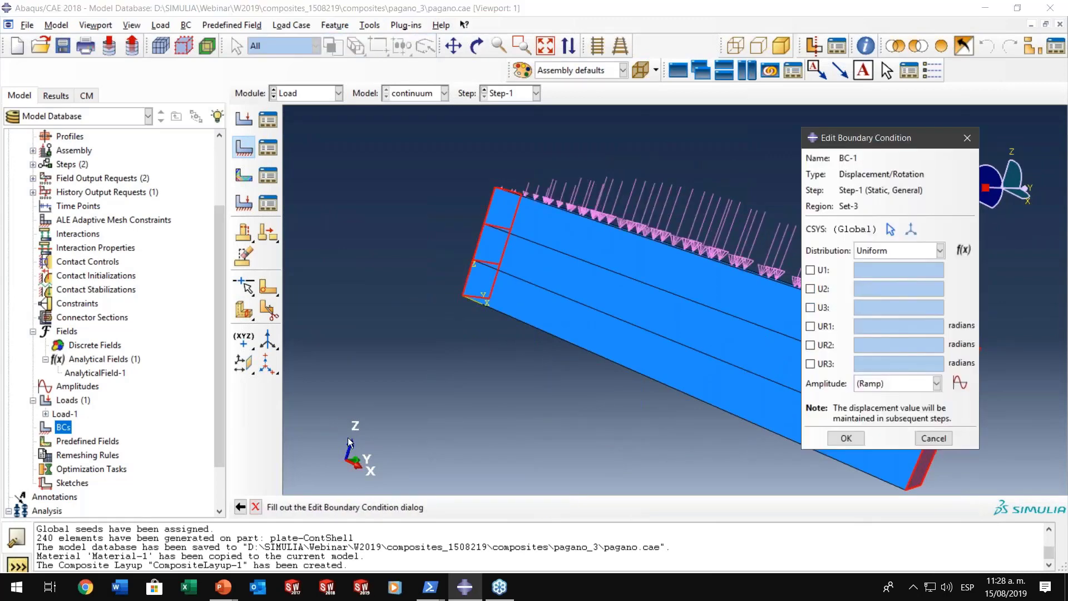
- Constrain displacement U3 on the two plate ends and confirm BC-1
click(810, 307)
click(835, 439)
ctrl+alt+drag(745, 322, 623, 289)
ctrl+alt+middle_drag(766, 337, 696, 298)
- Start a mechanical Symmetry/Antisymmetry/Encastre boundary condition named BC-2 in Step-1
double_click(69, 426)
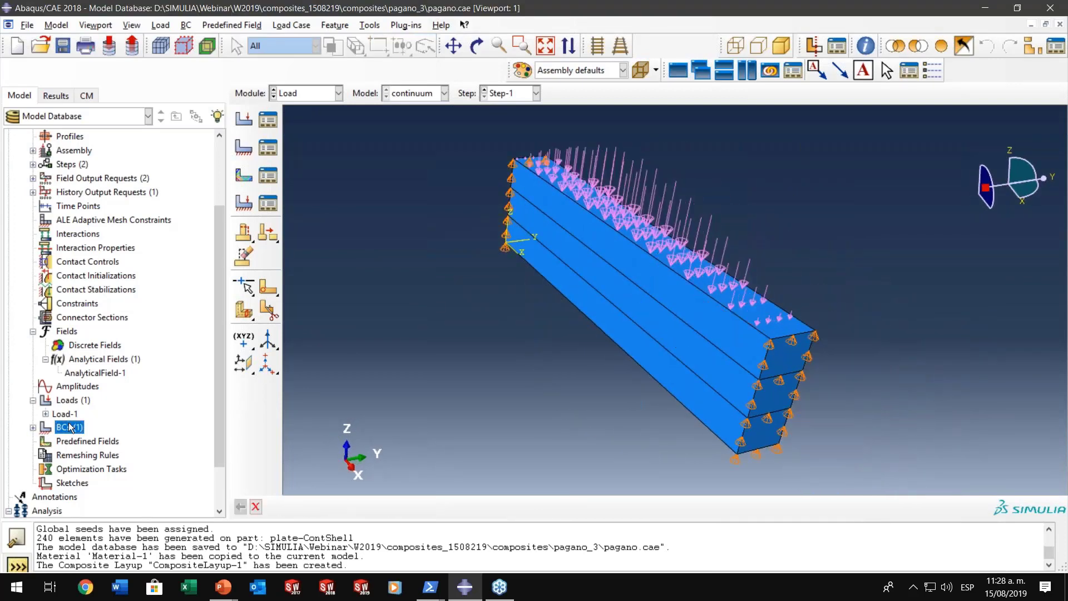
click(860, 254)
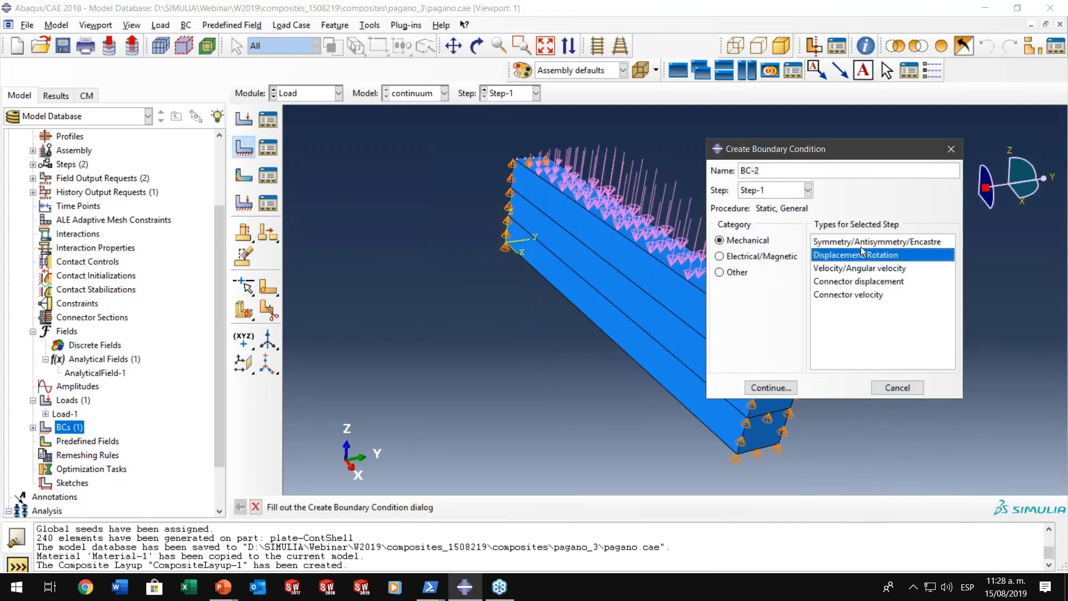
click(864, 242)
click(771, 388)
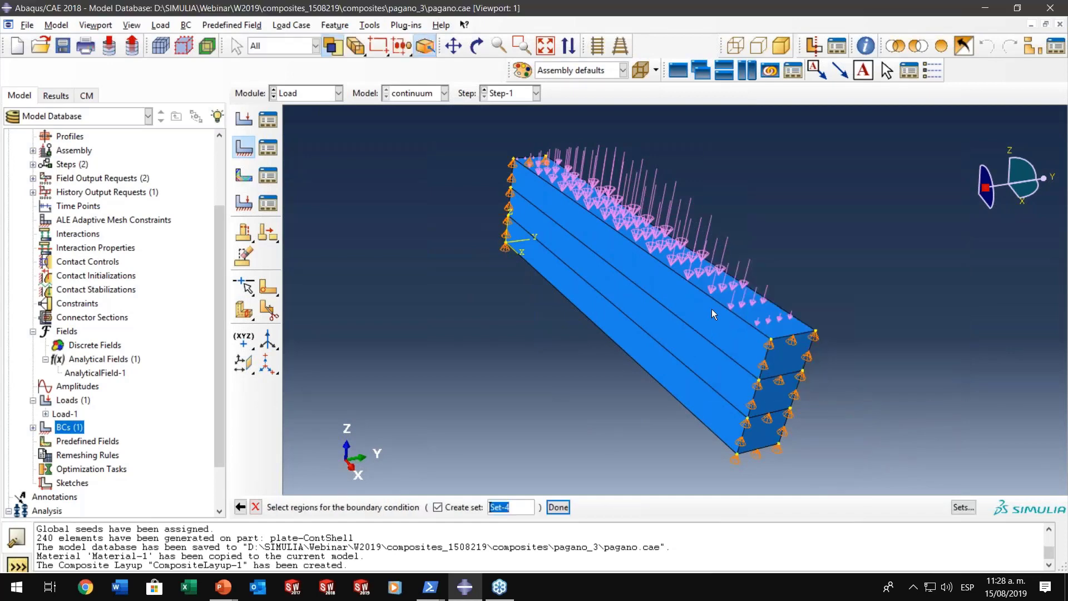
- Pick the ply faces on both long sides of the plate as region Set-4 for BC-2
click(690, 389)
ctrl+alt+drag(690, 383, 548, 367)
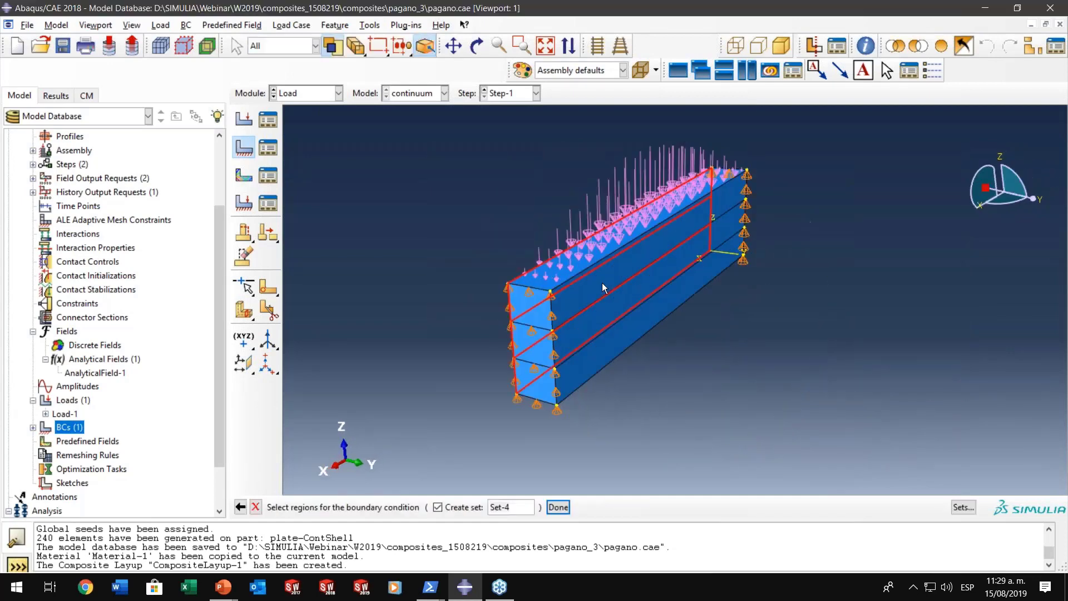
shift+click(603, 285)
shift+click(616, 311)
shift+click(629, 338)
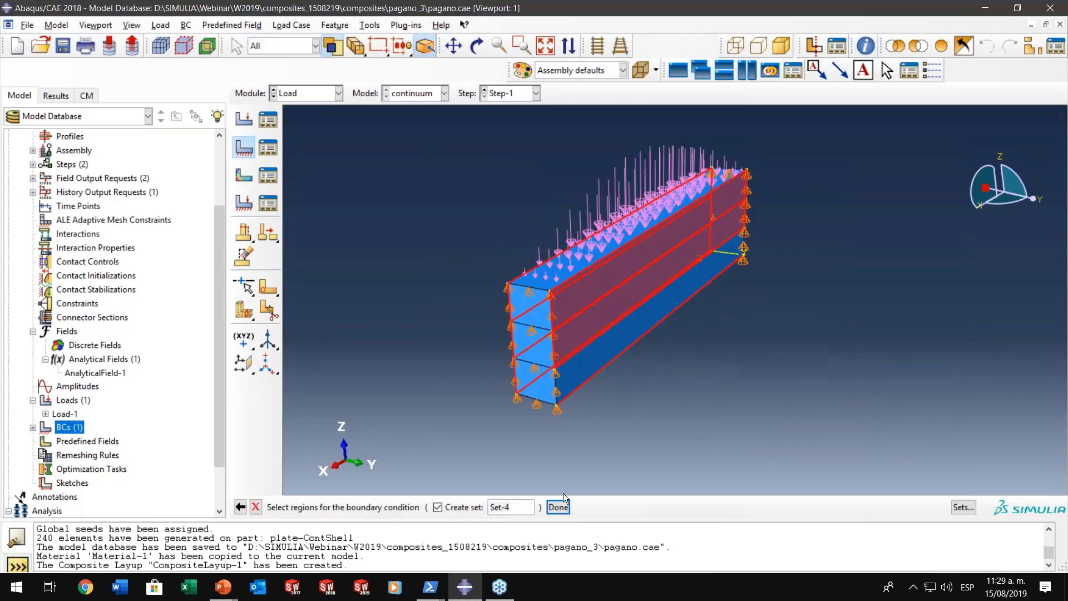
shift+click(602, 356)
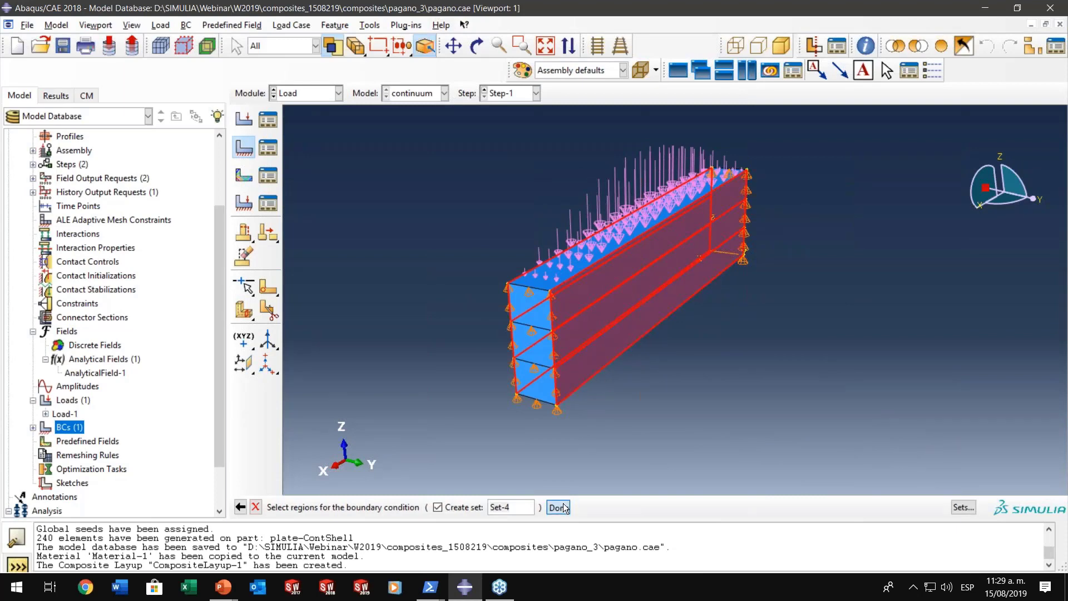
click(558, 507)
- Apply YSYMM (U2 = UR1 = UR3 = 0) to the long side faces and confirm BC-2
click(169, 239)
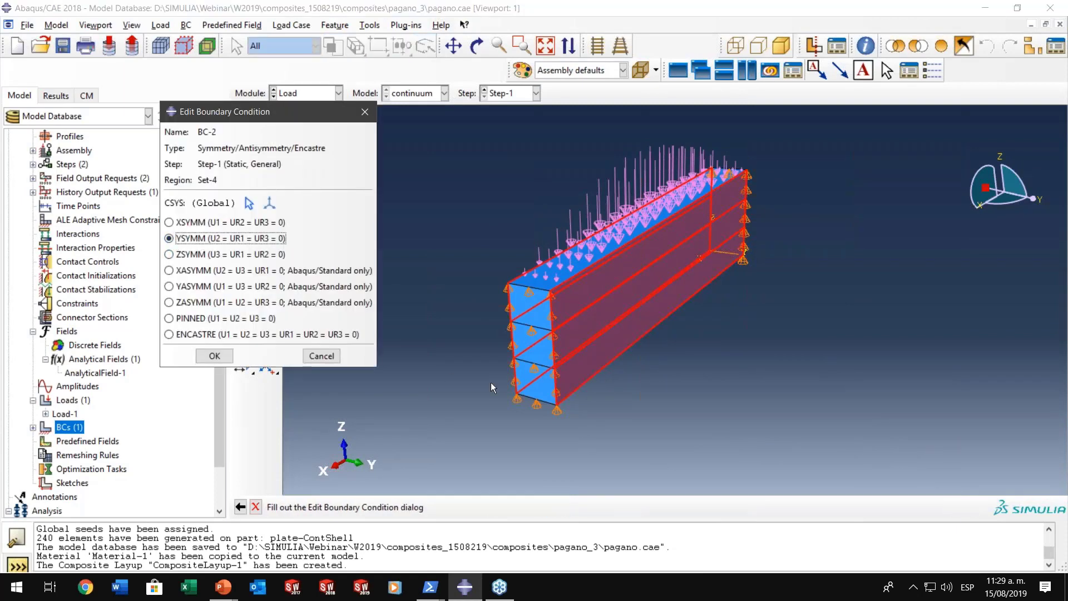
ctrl+alt+drag(491, 382, 522, 385)
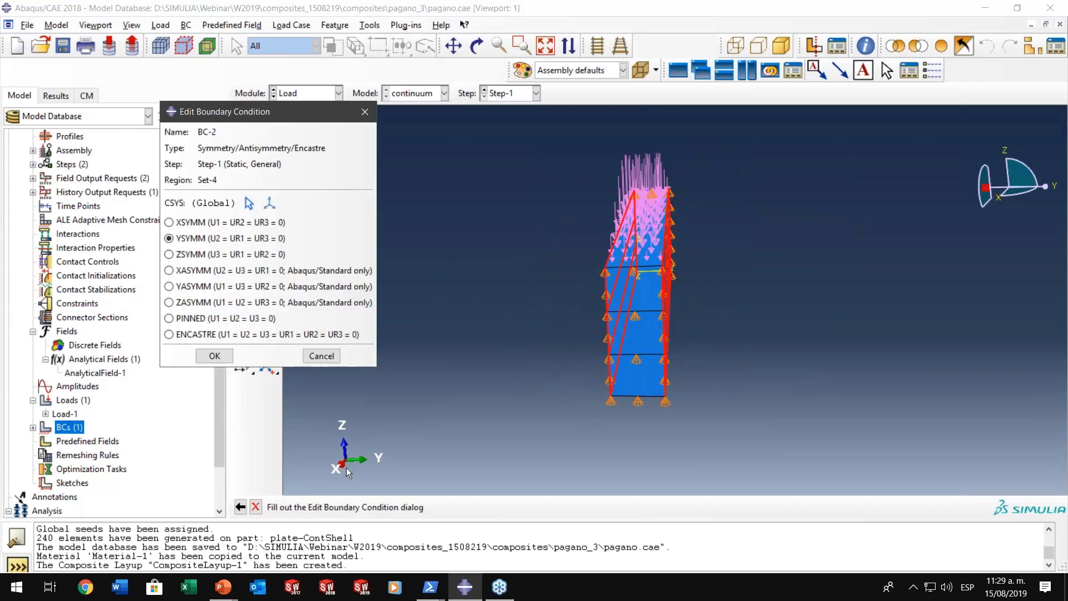
click(217, 359)
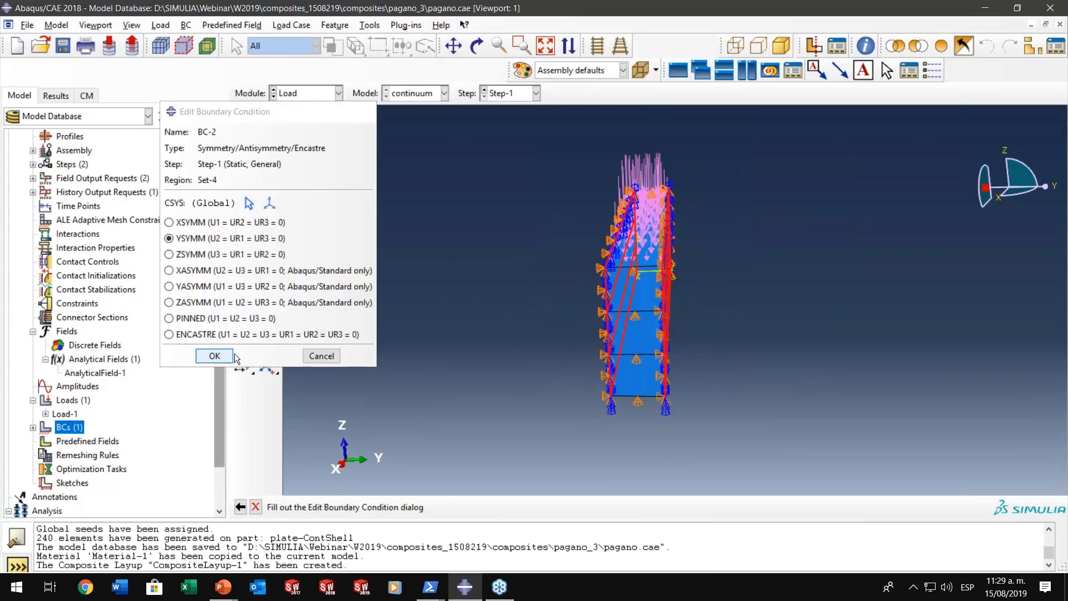
ctrl+alt+drag(400, 345, 506, 351)
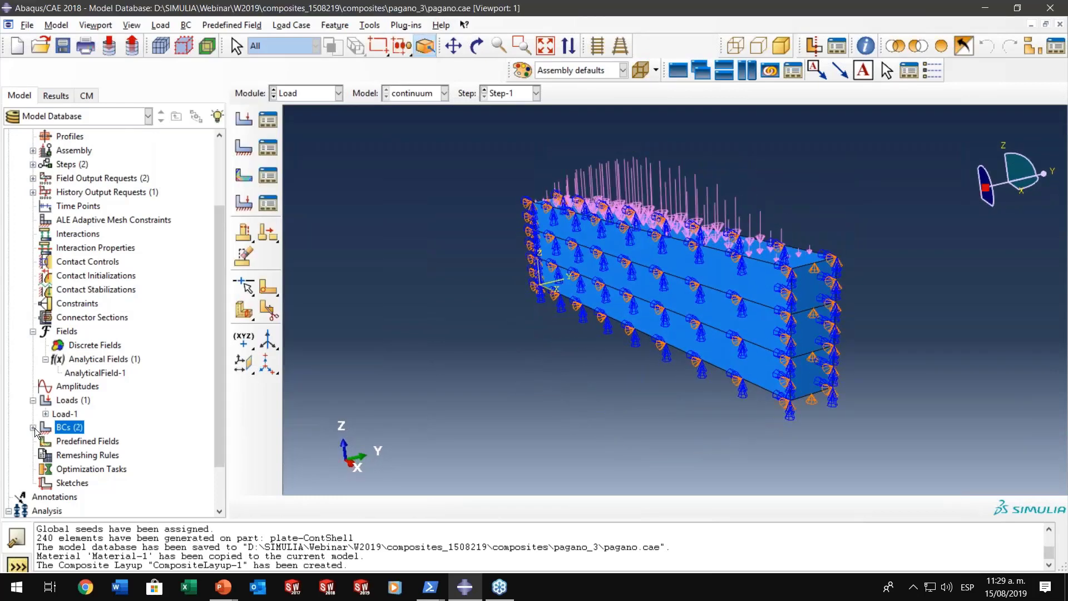
- Create the Displacement/Rotation boundary condition BC-3 in Step-1 on the plate's lower corner vertex at the origin, as Set-5
double_click(66, 427)
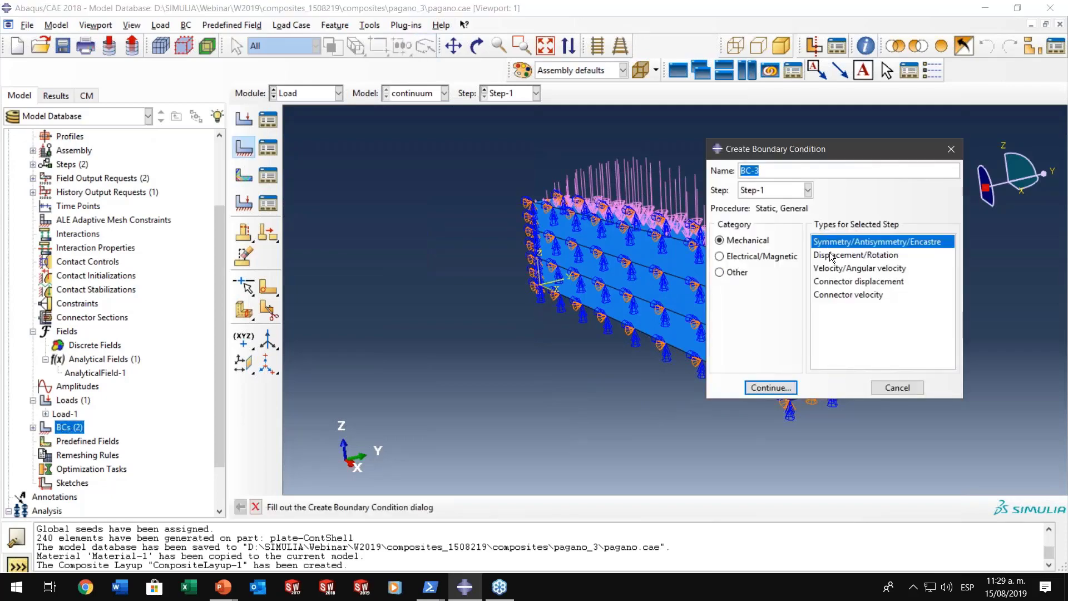
click(832, 255)
click(778, 388)
scroll(590, 311, up, 2)
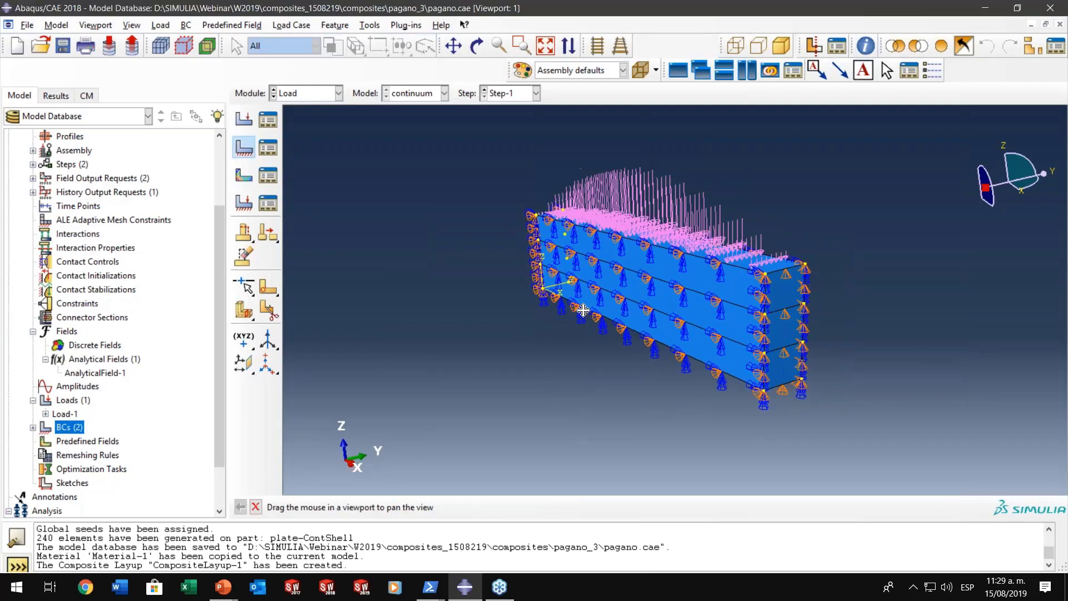
ctrl+alt+middle_drag(581, 310, 420, 305)
ctrl+alt+drag(420, 305, 540, 301)
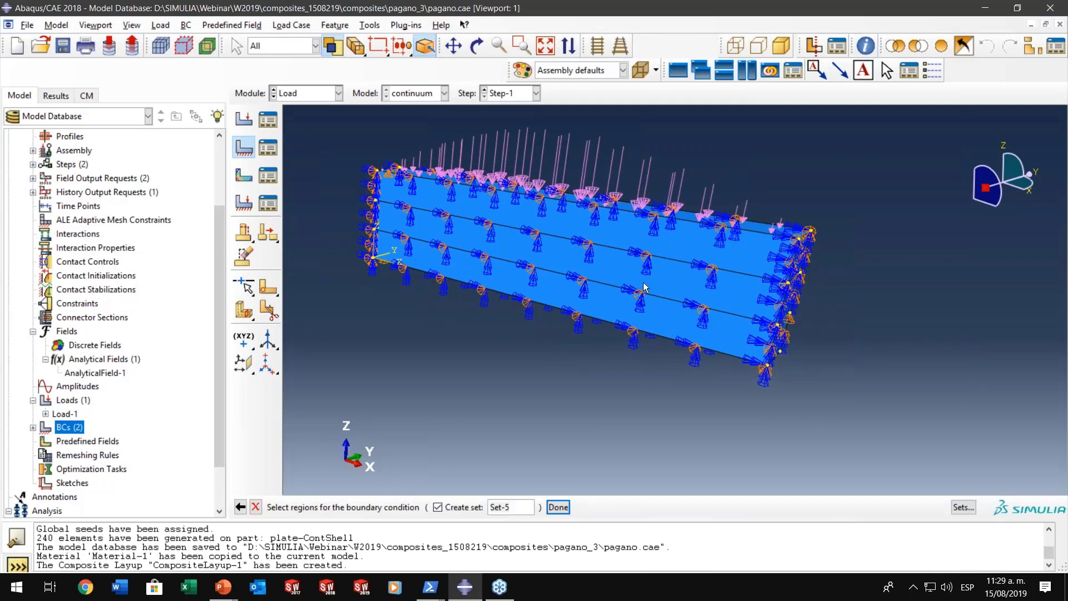
click(373, 259)
click(559, 507)
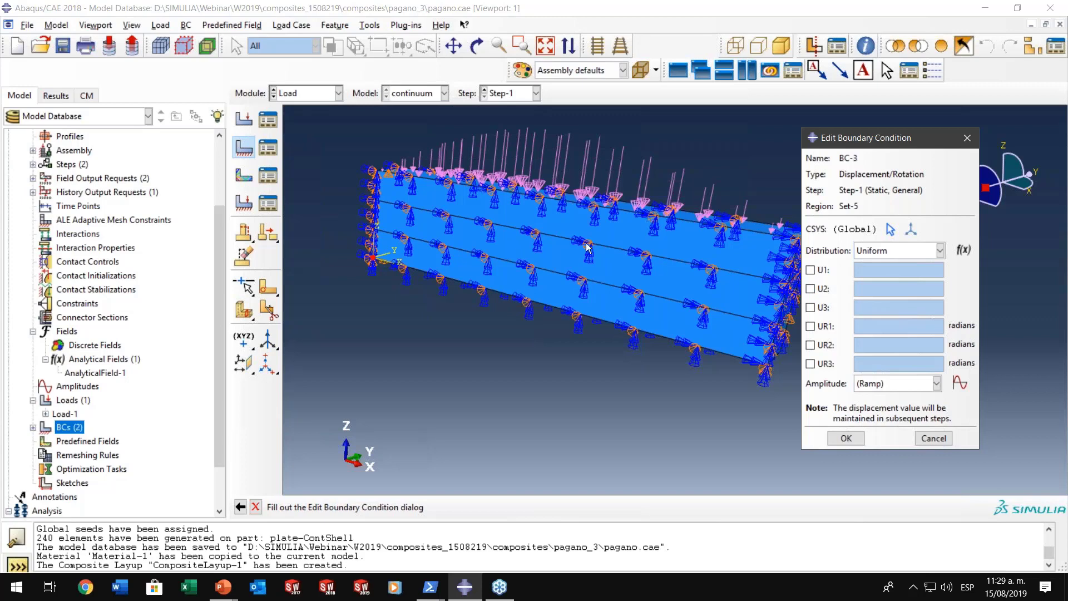
- Fix U1 at 0 for the corner vertex and confirm BC-3
click(820, 275)
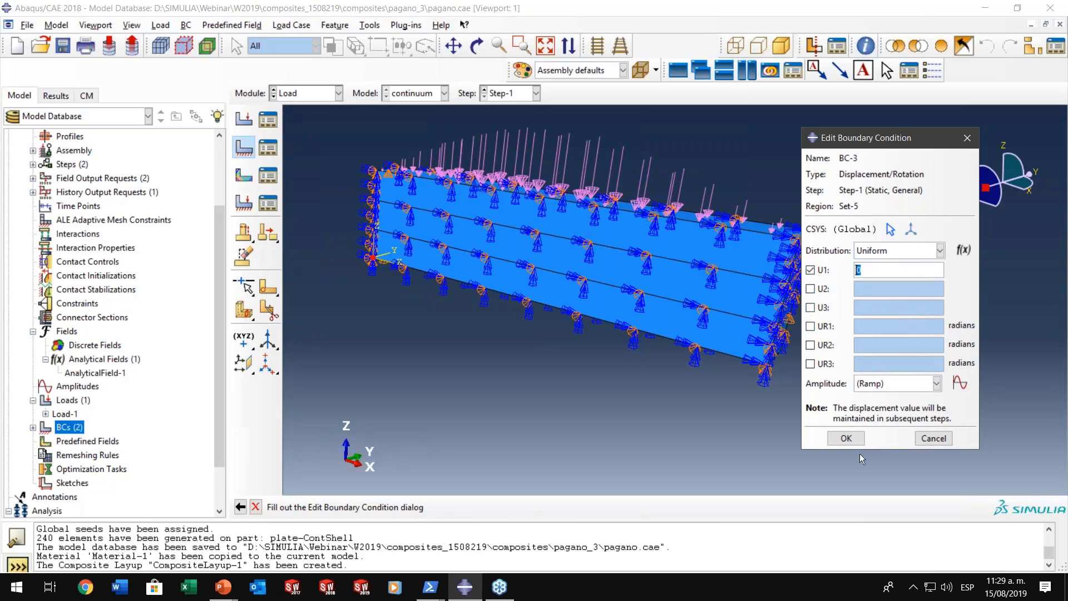
click(849, 439)
ctrl+alt+drag(692, 303, 648, 324)
scroll(218, 397, down, 3)
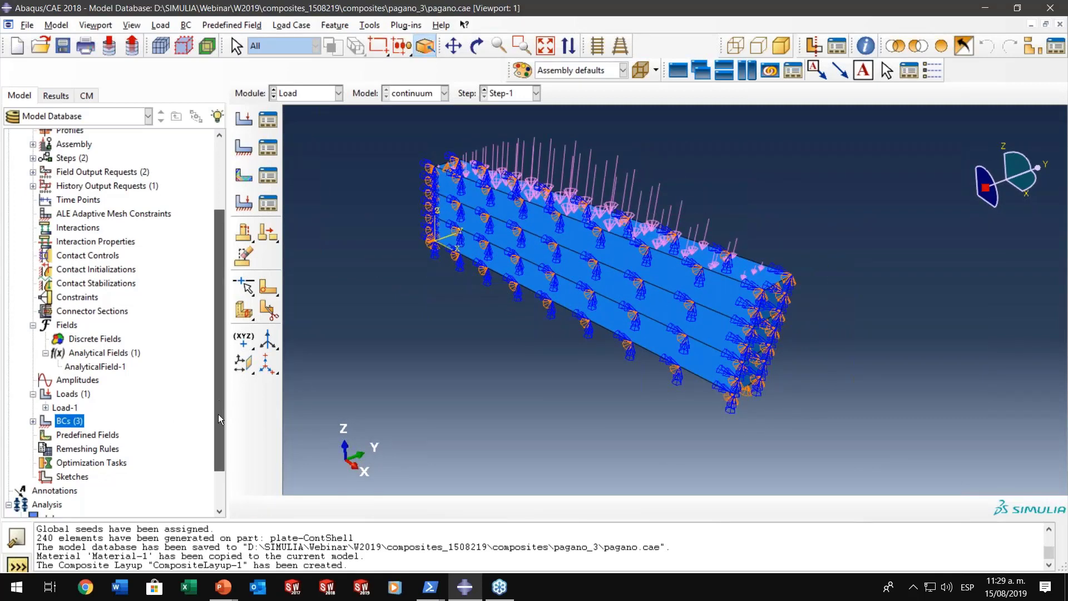
- Switch to the Property module and open CompositeLayup-1 from the composite layup manager to examine its plies
scroll(83, 389, up, 4)
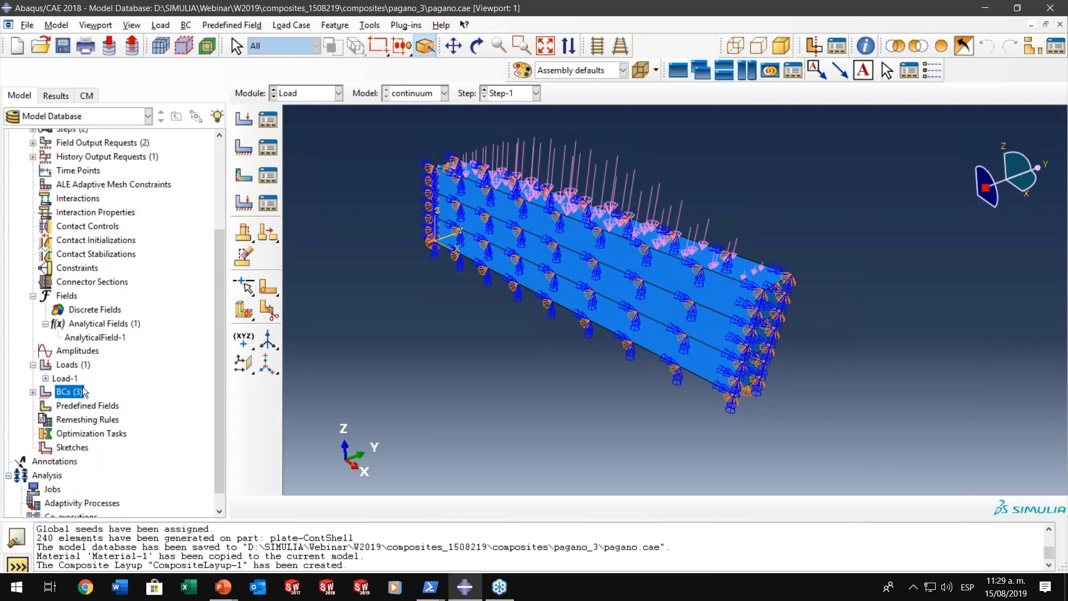
click(306, 93)
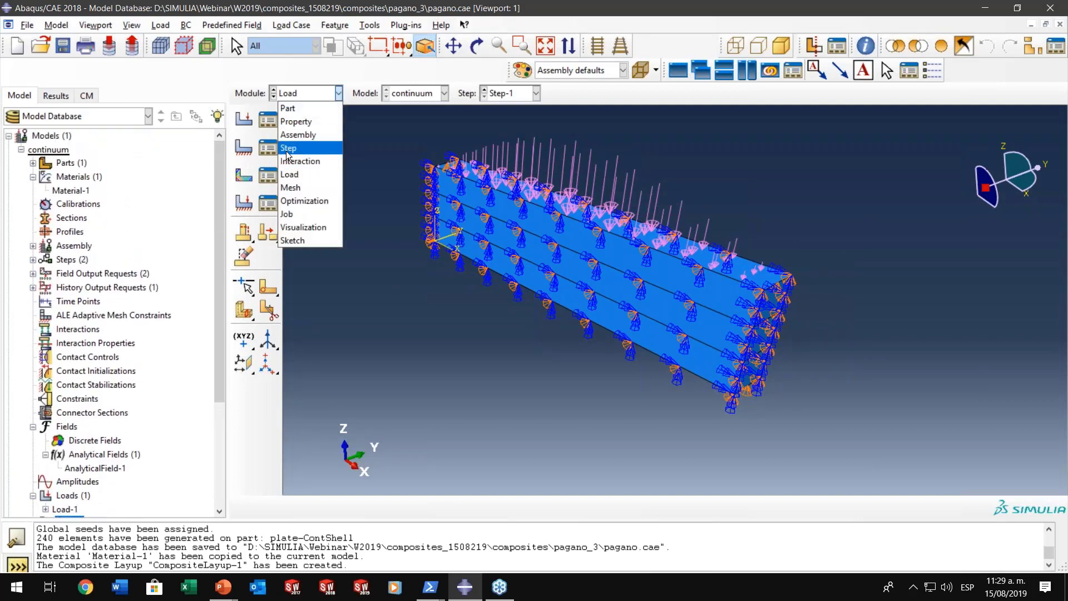
click(287, 158)
click(306, 92)
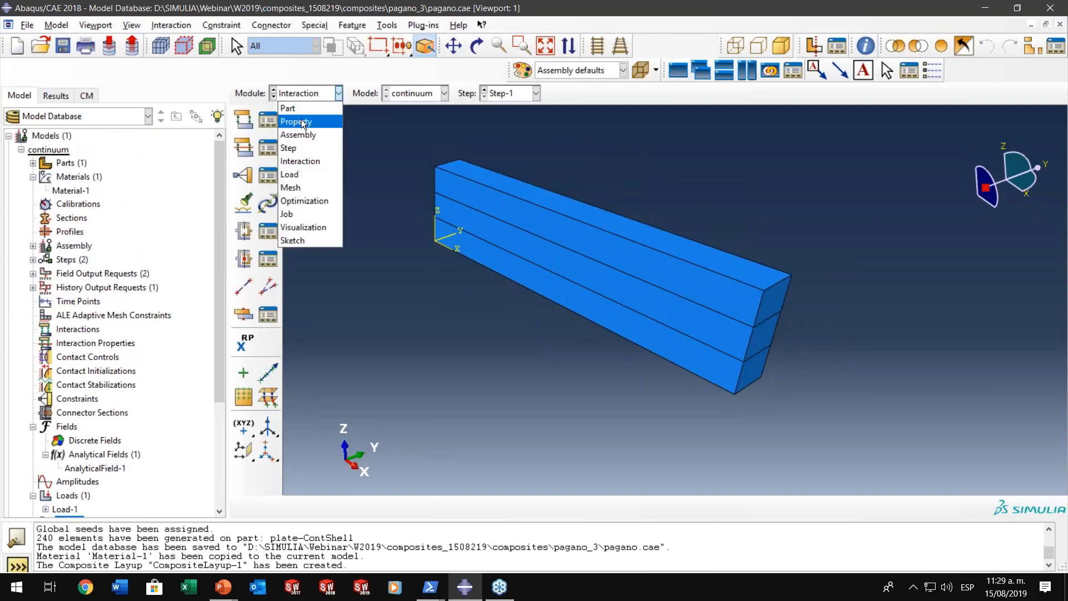
click(298, 124)
click(262, 202)
click(82, 156)
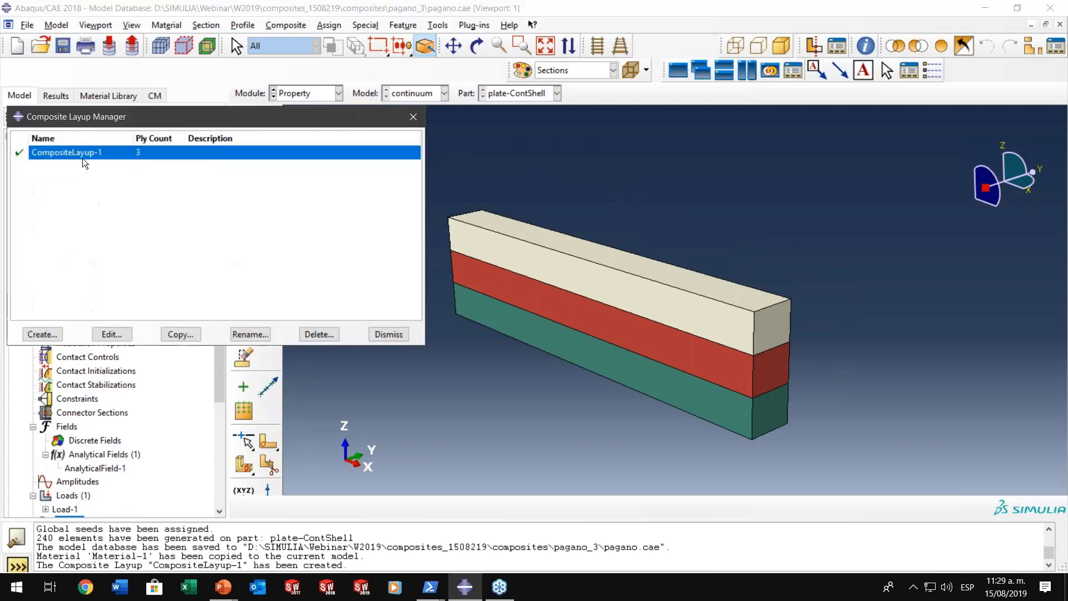
double_click(85, 155)
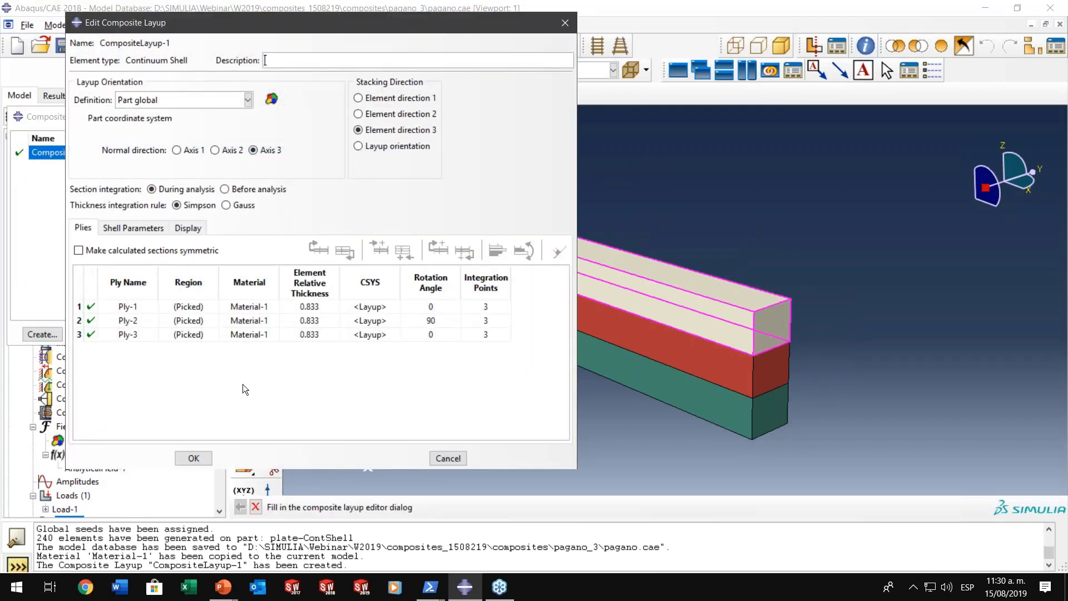
- Close the CompositeLayup-1 editor without saving changes and dismiss the composite layup manager
click(448, 458)
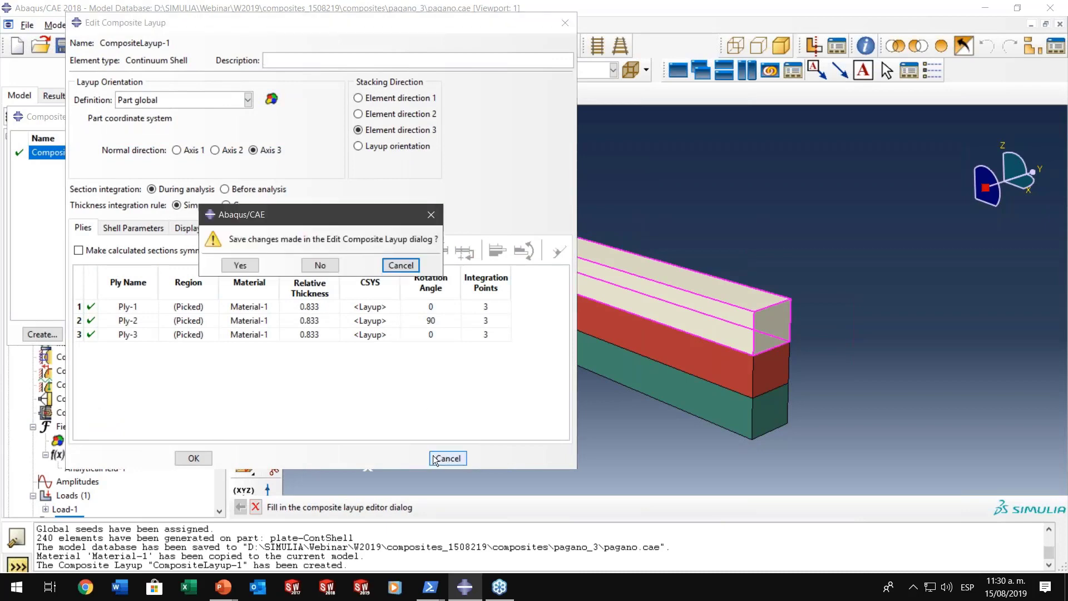
click(313, 265)
click(386, 332)
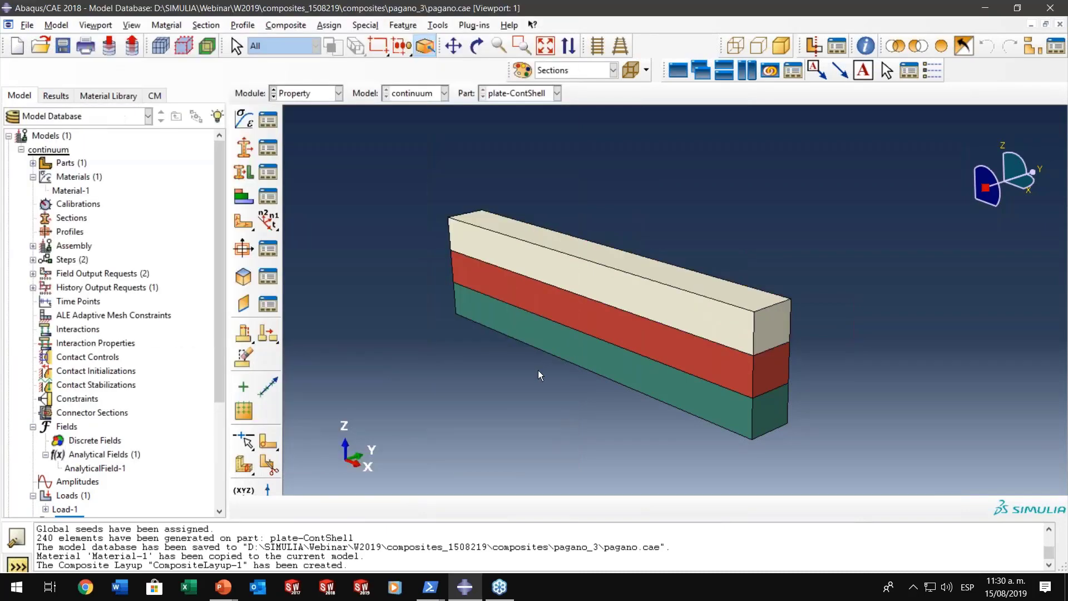
- Create the full analysis job Job-1 for the continuum model with the default submission settings
scroll(98, 457, down, 5)
click(69, 370)
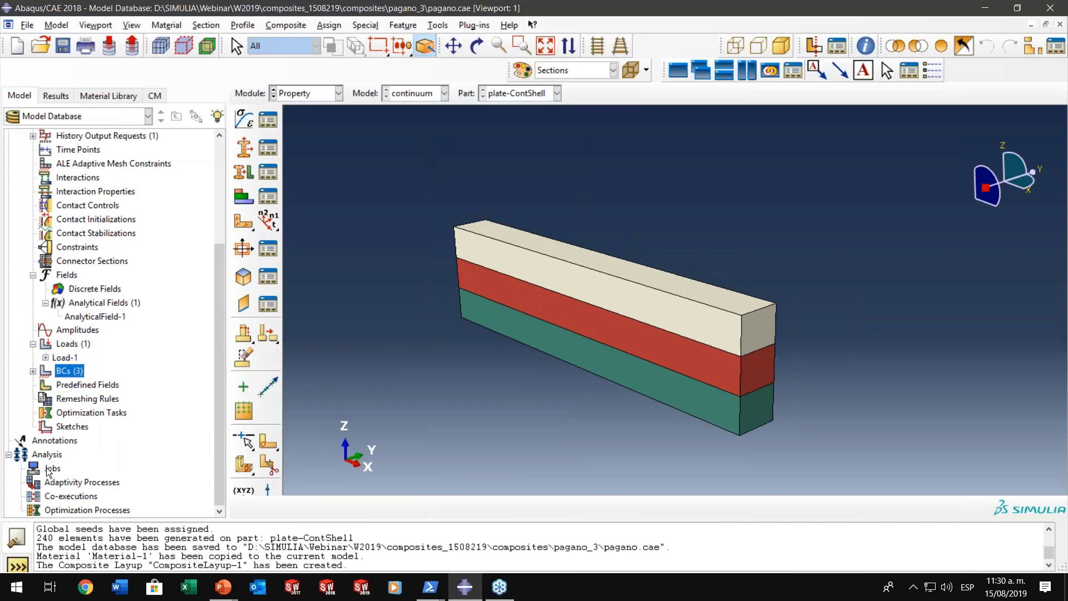
right_click(53, 467)
click(84, 500)
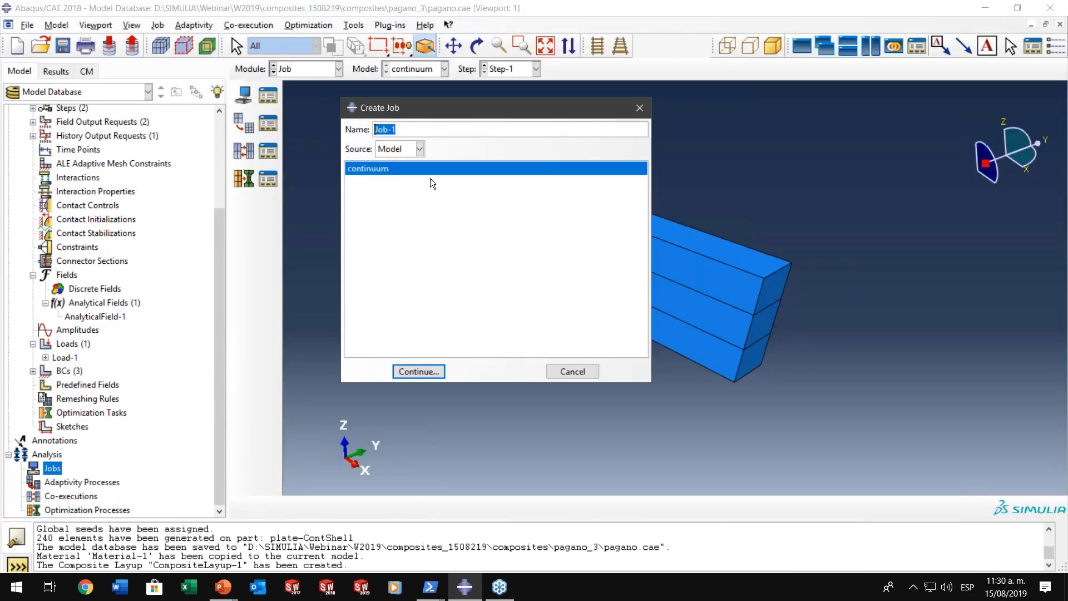
click(410, 371)
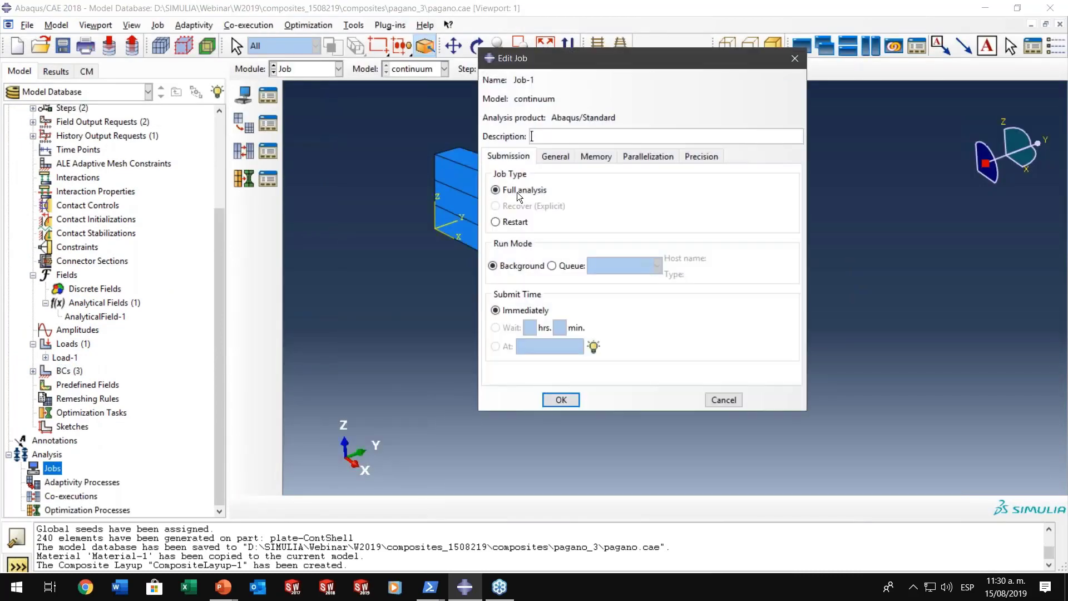
click(561, 399)
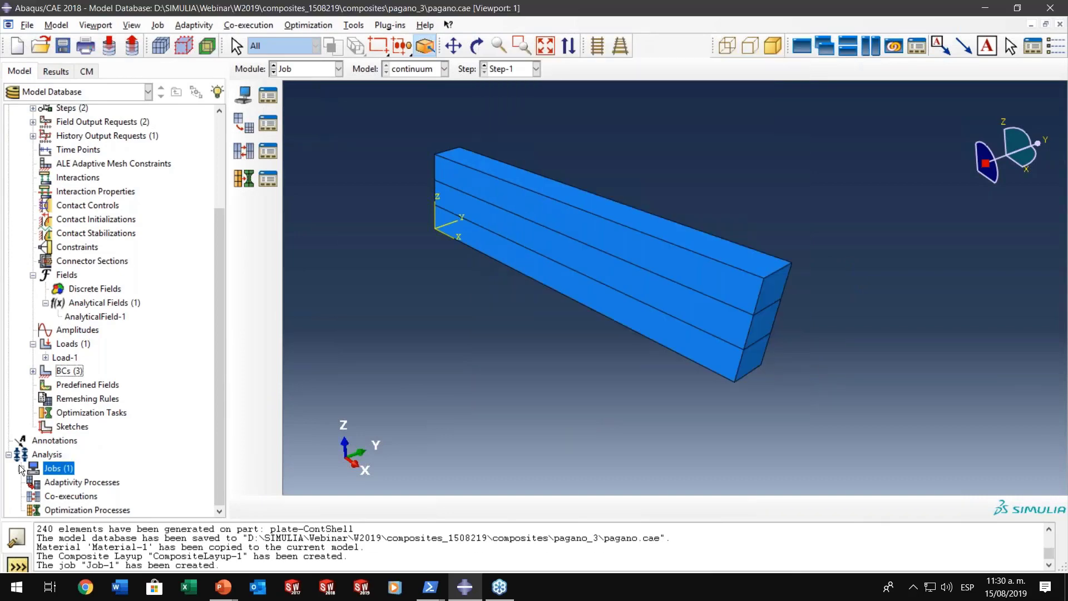
- Submit Job-1 for analysis and monitor its run until Abaqus/Standard completes
right_click(48, 484)
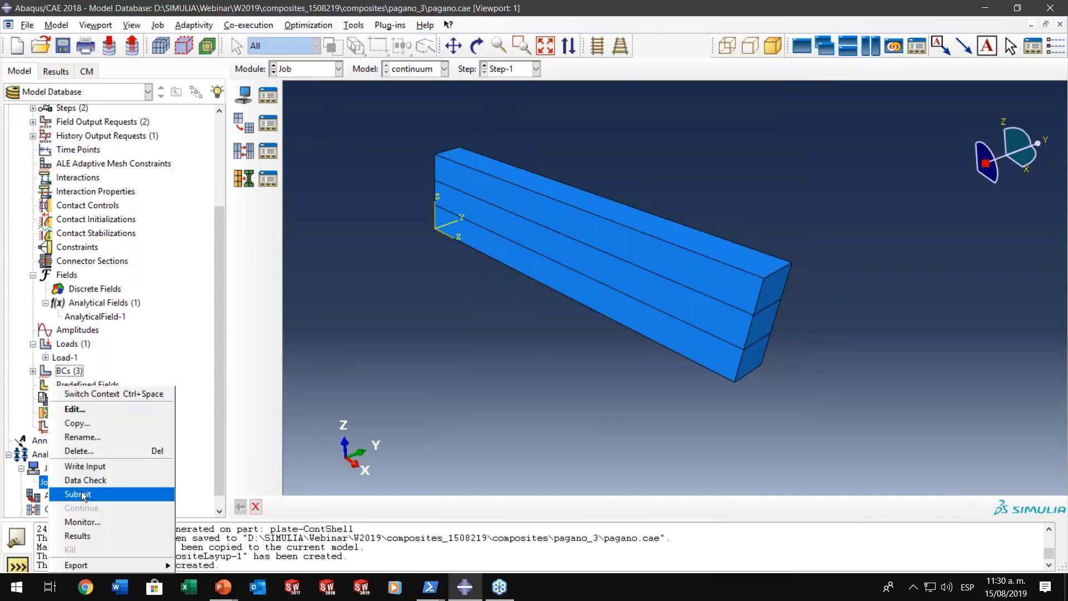
click(83, 494)
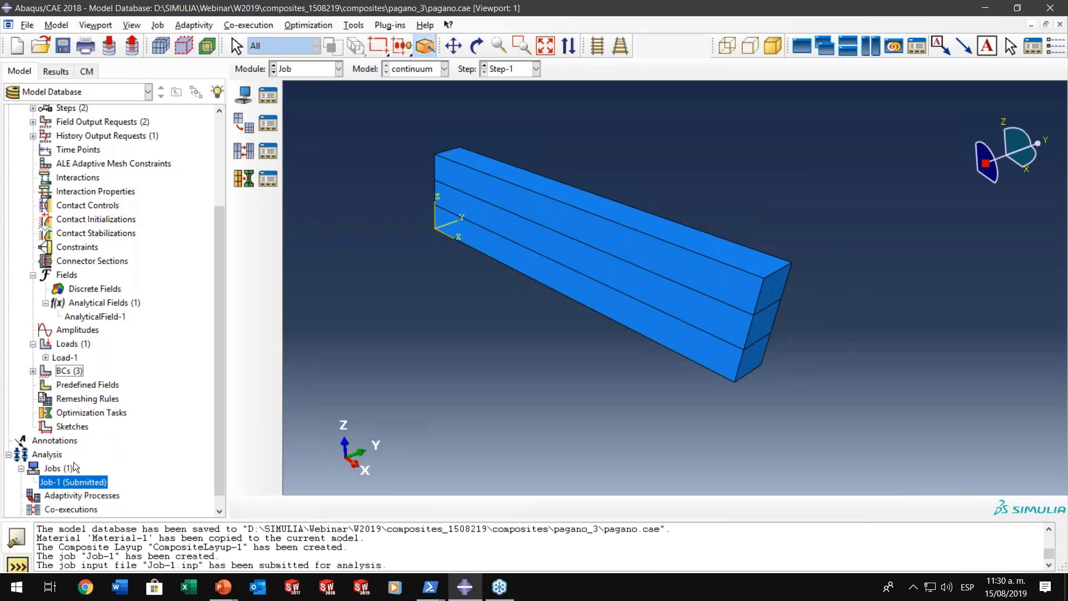
right_click(74, 484)
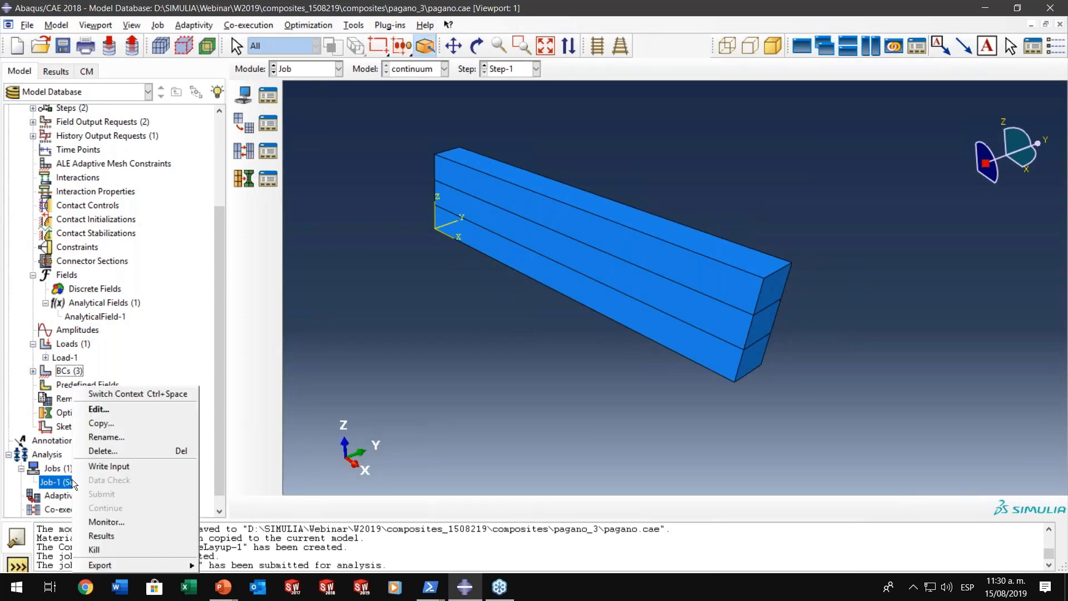
click(105, 520)
drag(293, 45, 562, 29)
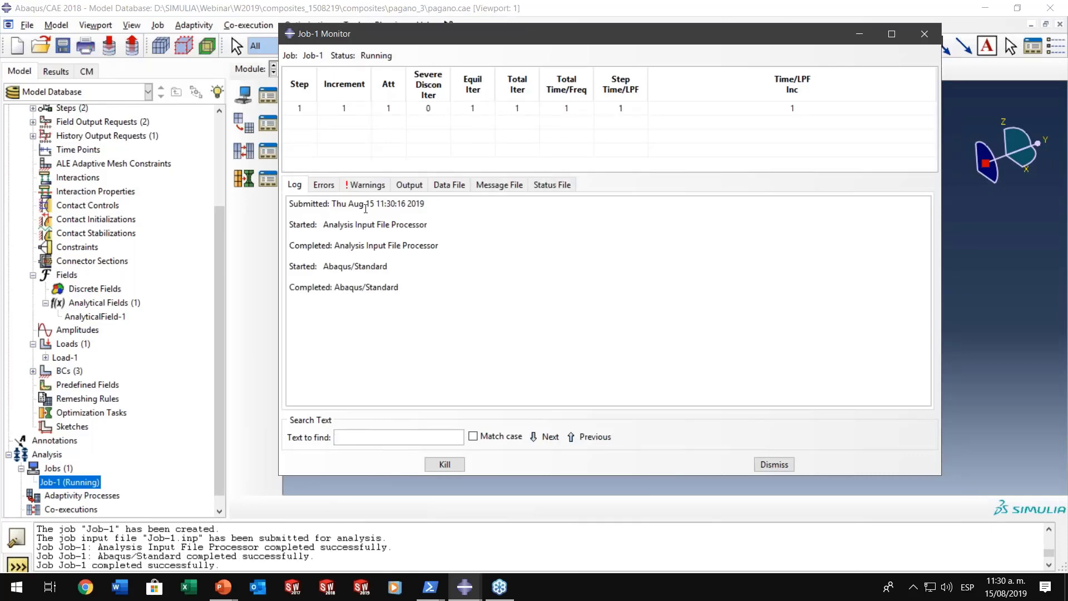
click(775, 465)
- Open the results of Job-1 and plot the Mises stress contours on the deformed plate
right_click(102, 485)
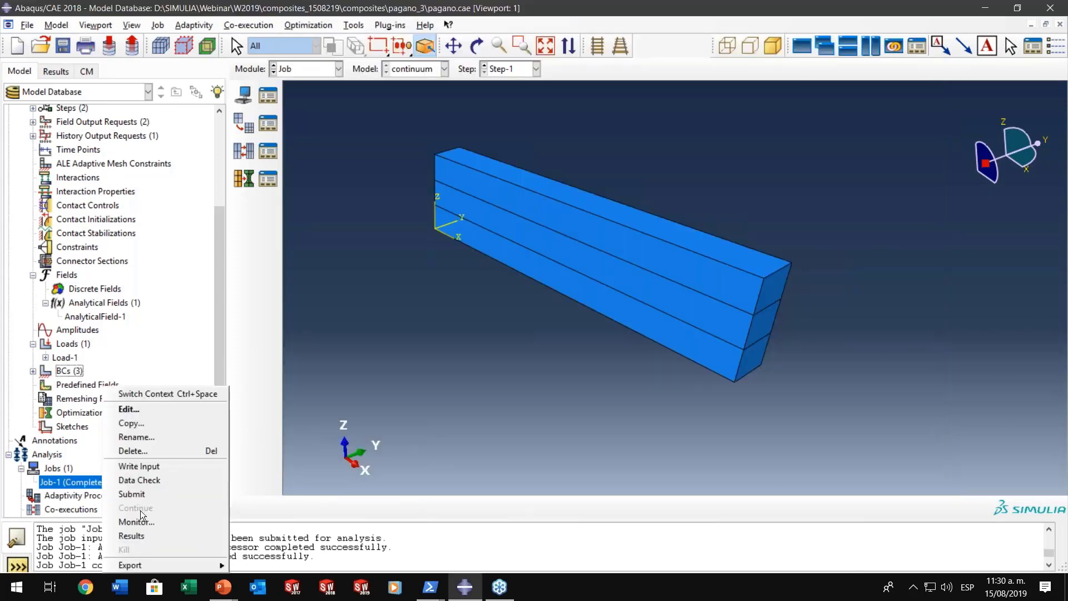
click(146, 532)
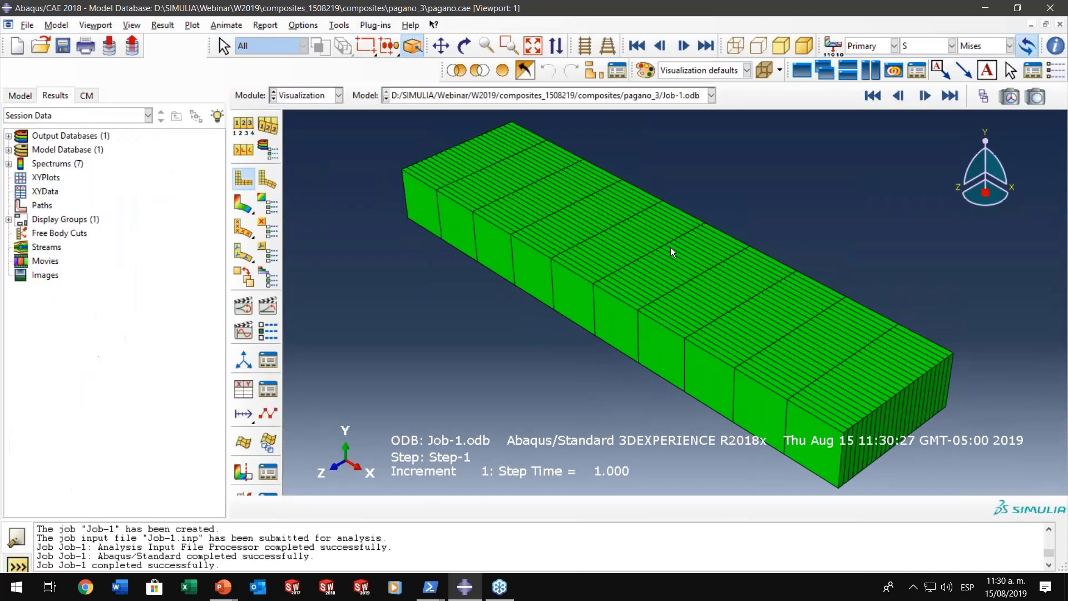
ctrl+alt+drag(669, 247, 684, 301)
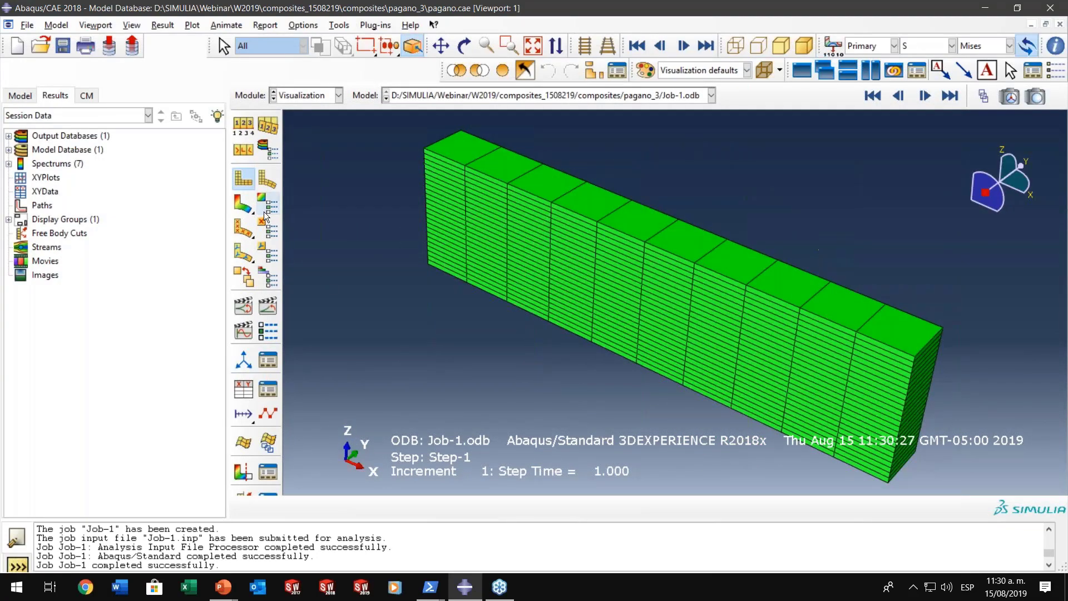
click(243, 204)
ctrl+alt+middle_drag(653, 348, 644, 318)
ctrl+alt+drag(643, 318, 498, 222)
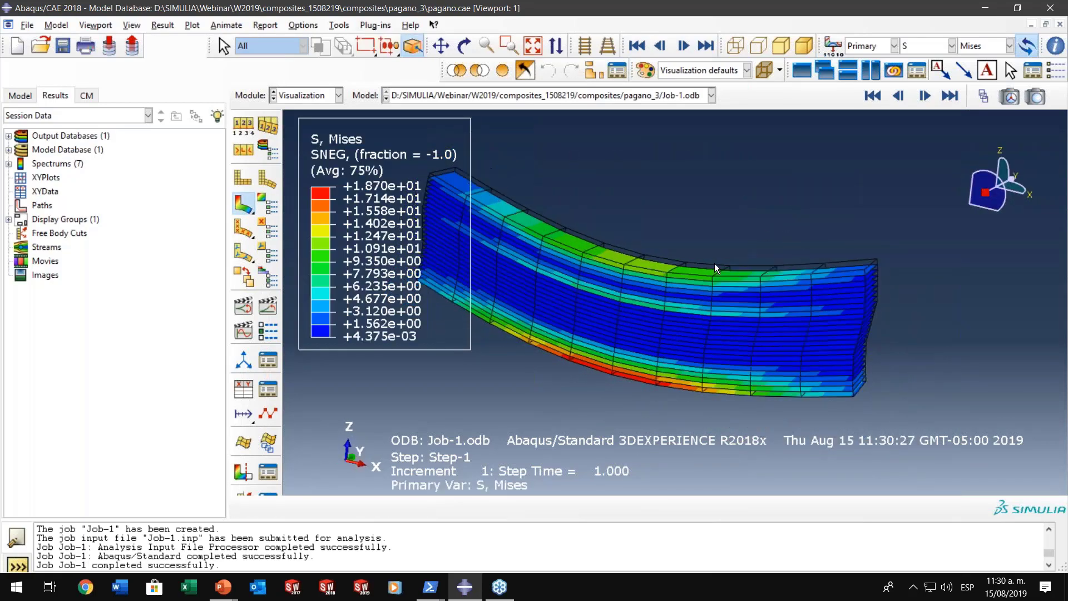
ctrl+alt+drag(740, 362, 717, 383)
scroll(840, 382, down, 2)
scroll(840, 386, down, 1)
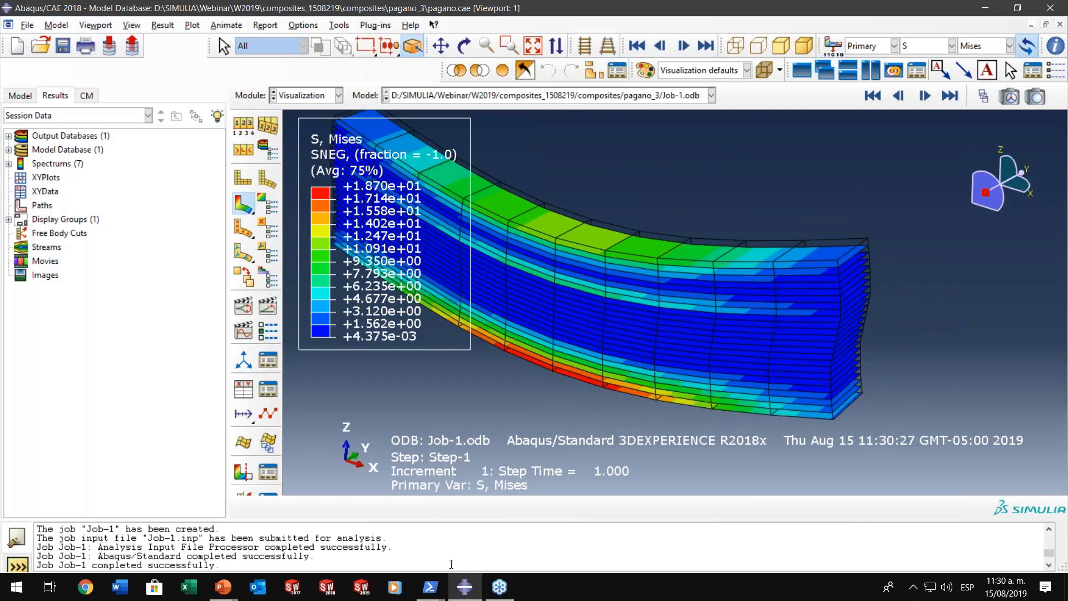
- Switch to the PowerPoint slide show to examine the laminate's transverse shear stress comparison through the thickness, and return to Abaqus/CAE
mouse_move(219, 585)
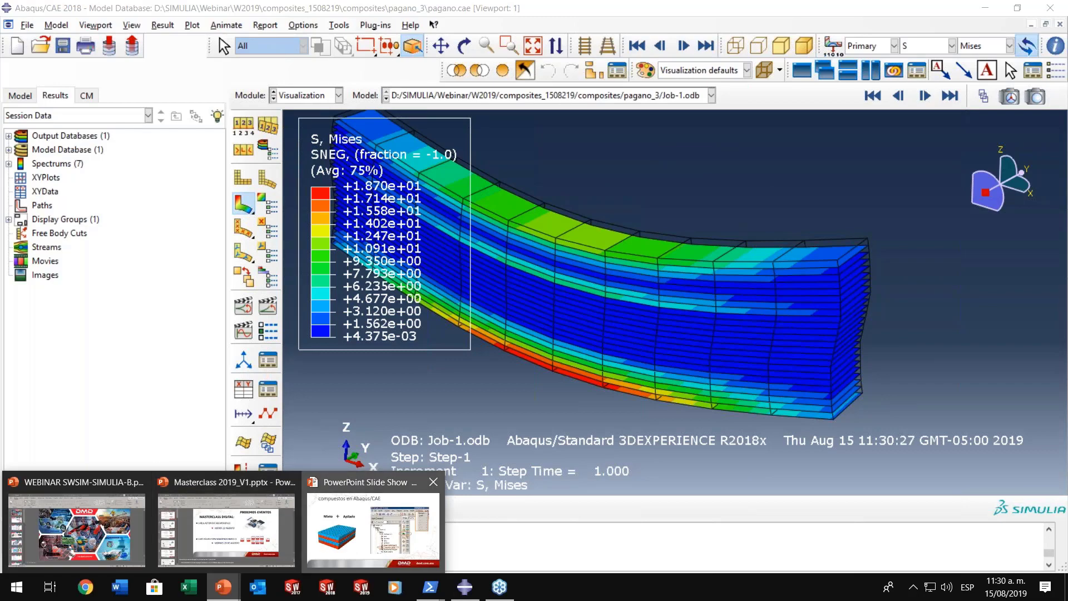
click(373, 529)
click(439, 320)
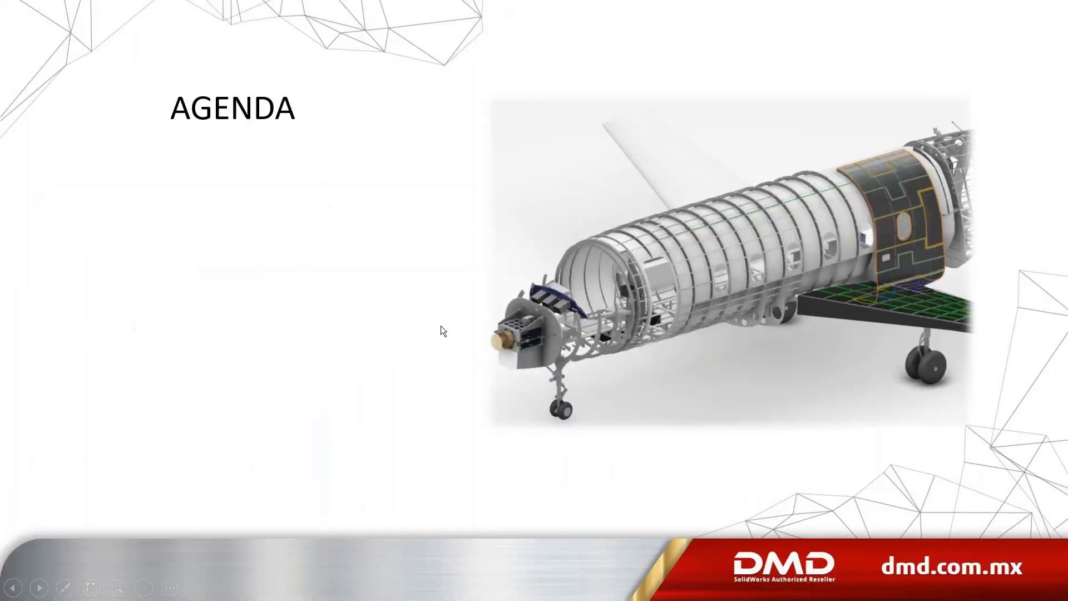
click(441, 325)
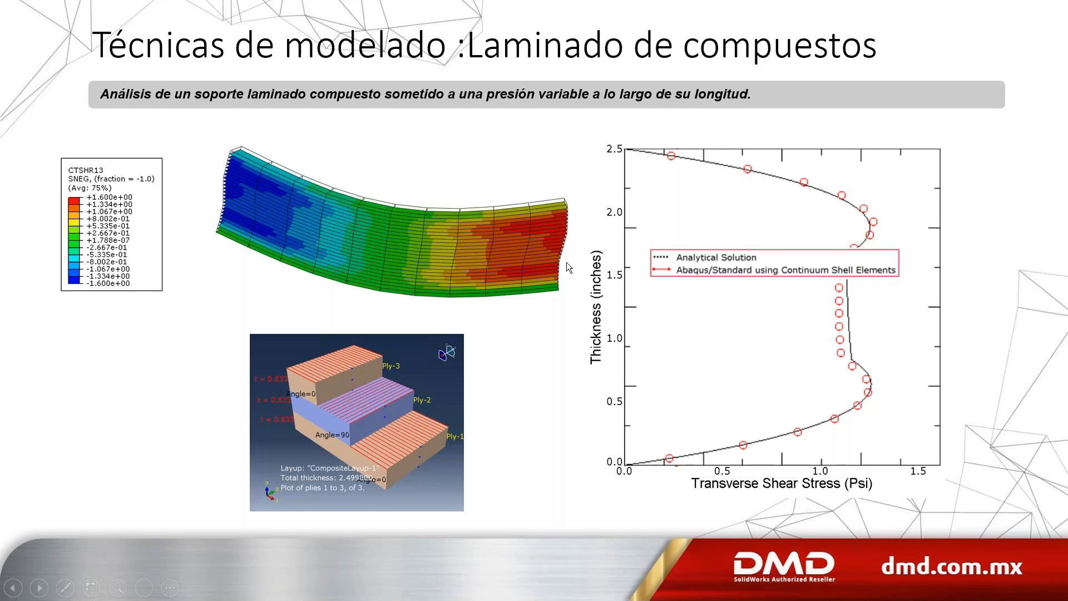
key(alt+Tab)
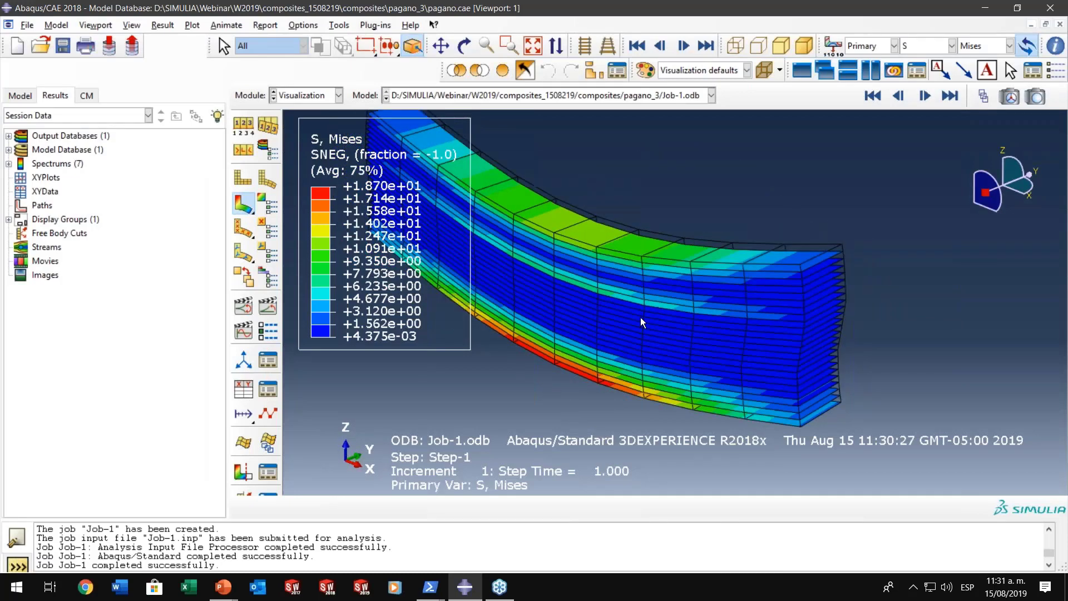
double_click(40, 205)
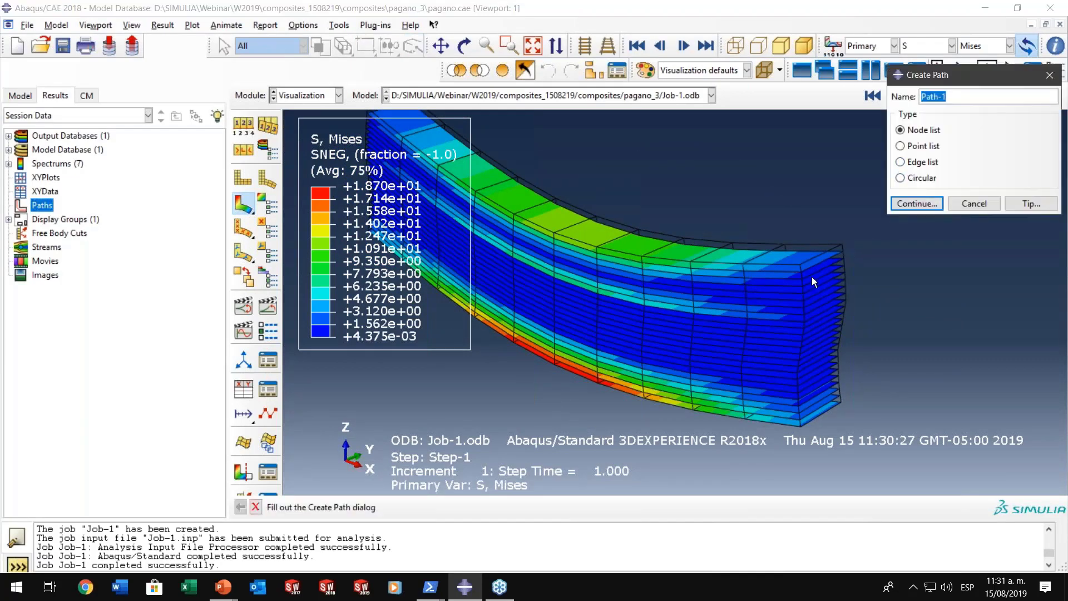
click(923, 161)
click(920, 198)
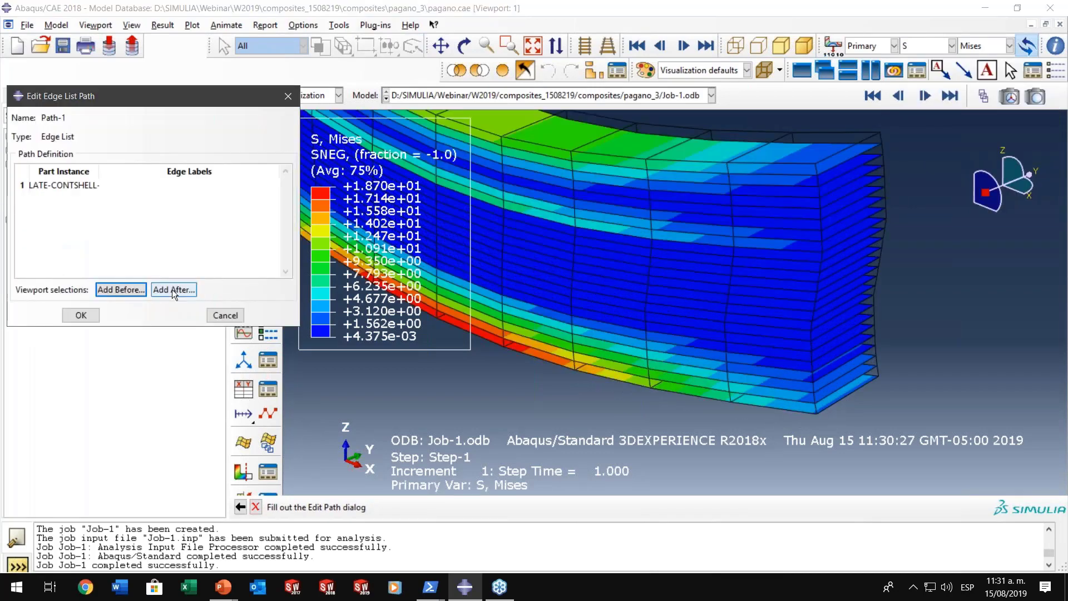
click(172, 289)
scroll(819, 415, down, 3)
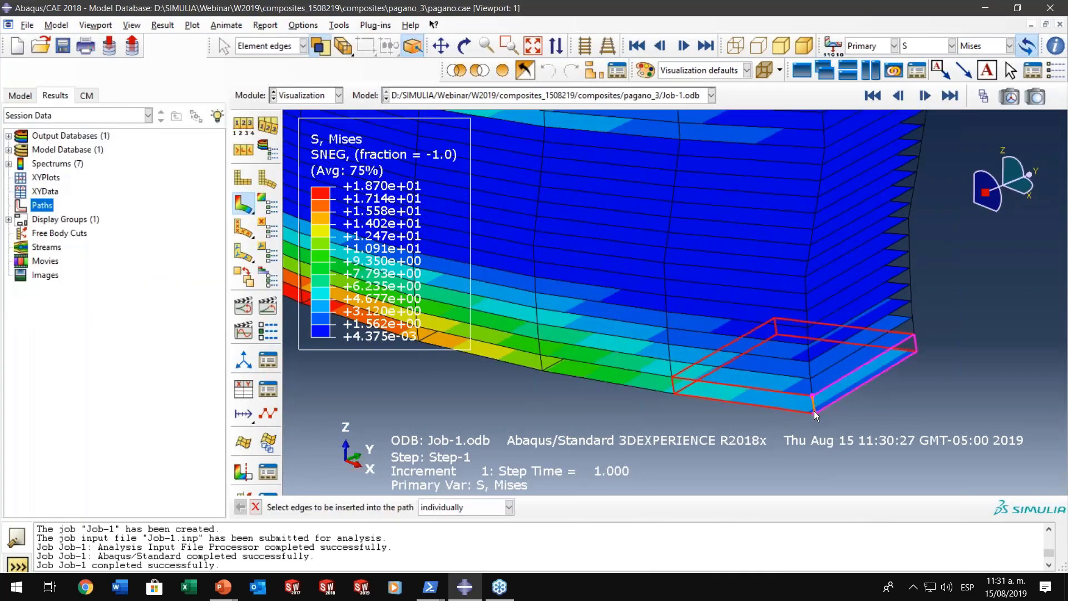
click(815, 410)
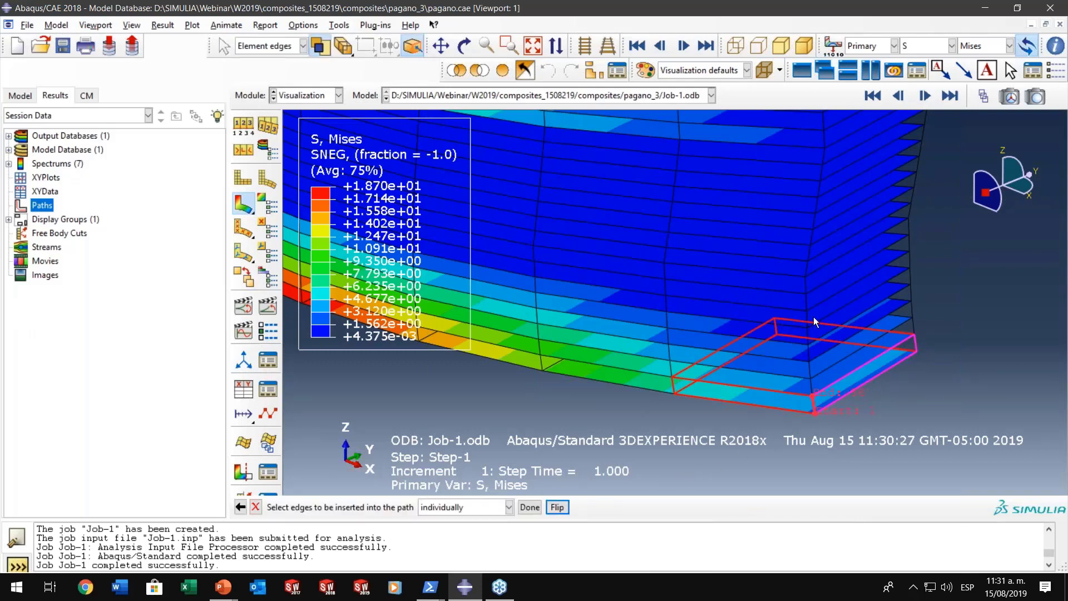
scroll(813, 312, up, 3)
ctrl+alt+middle_drag(812, 292, 788, 407)
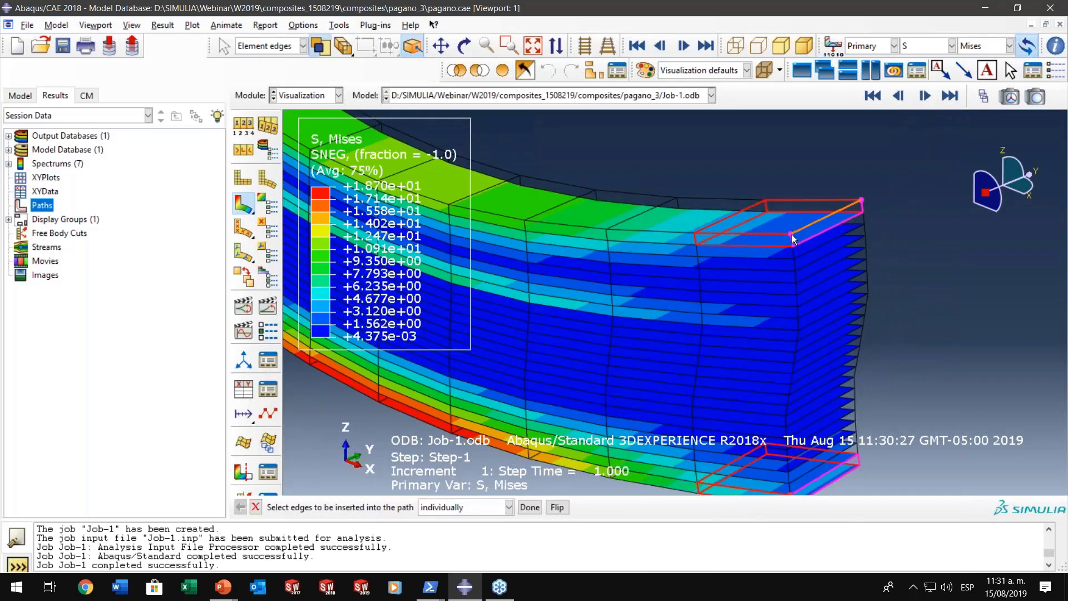
click(792, 235)
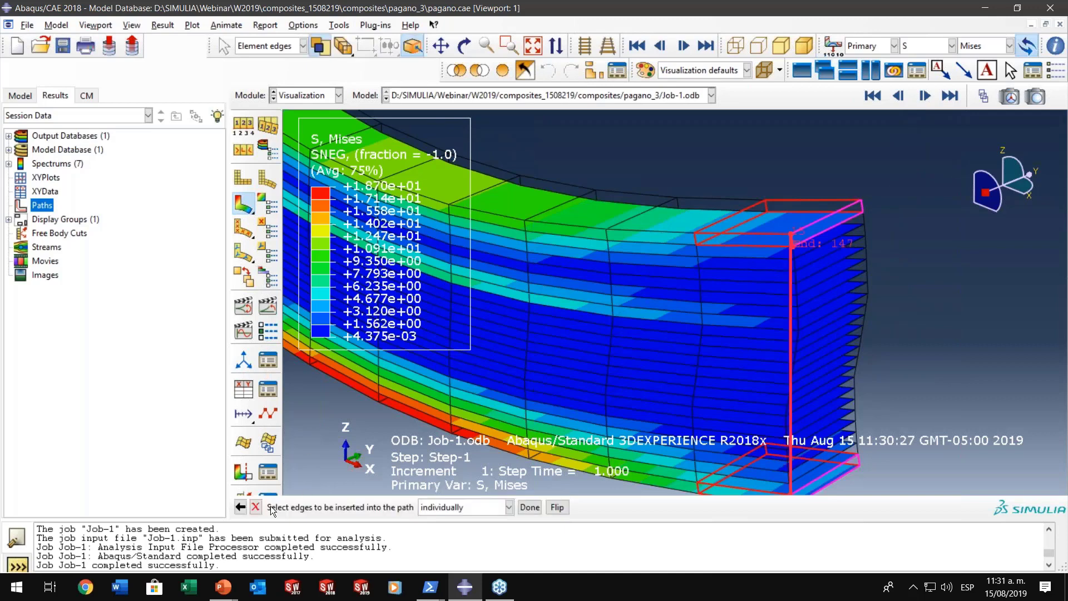
click(256, 507)
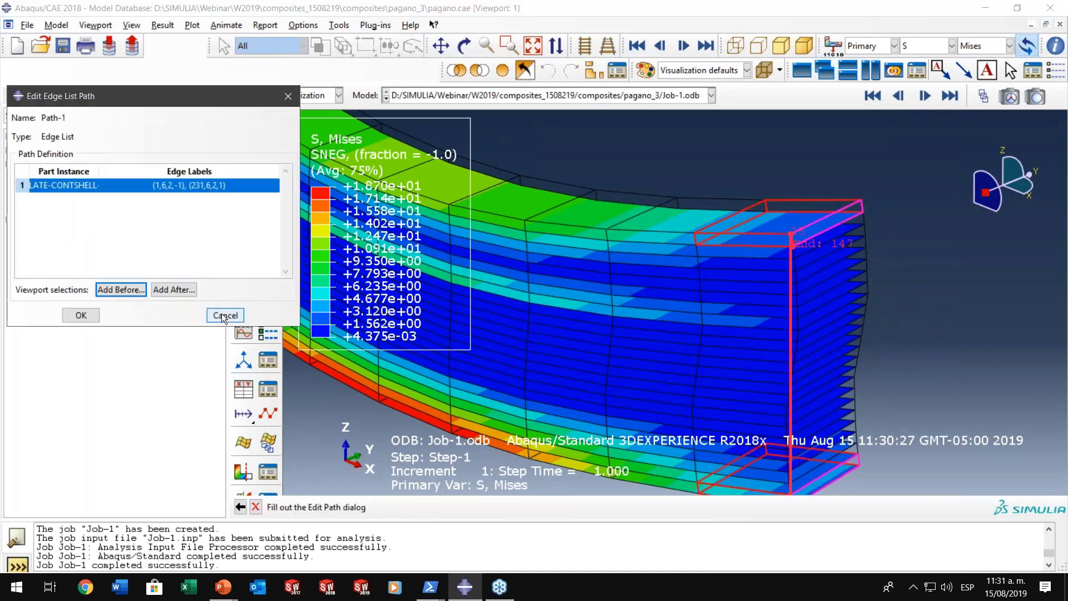
click(221, 313)
- Create the edge list path Path-1 and pick the lowest vertical element edge at the plate's front end corner as its start
double_click(44, 206)
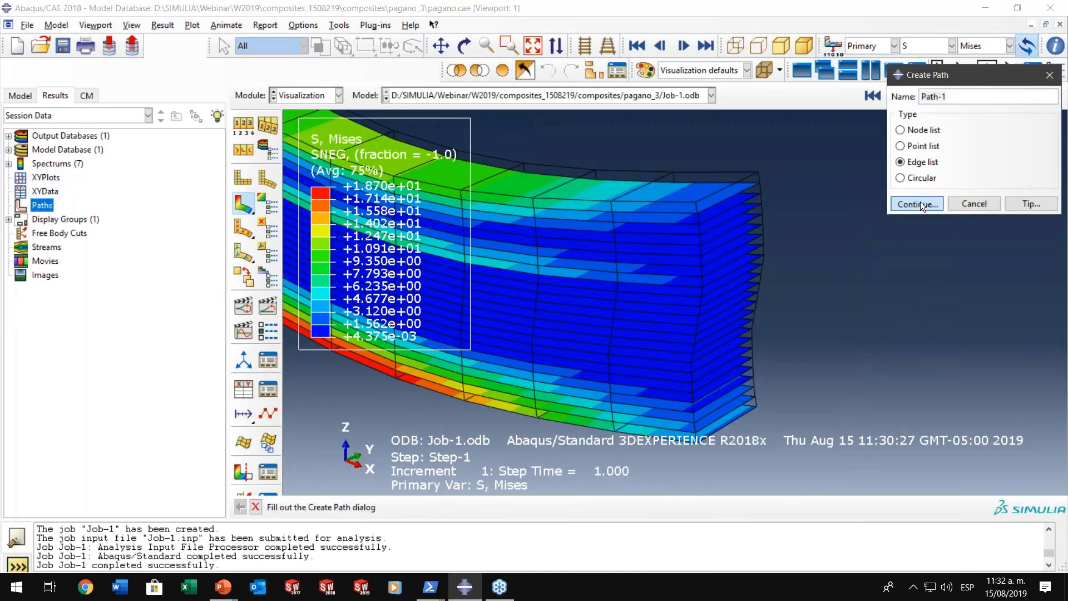
click(918, 204)
click(173, 292)
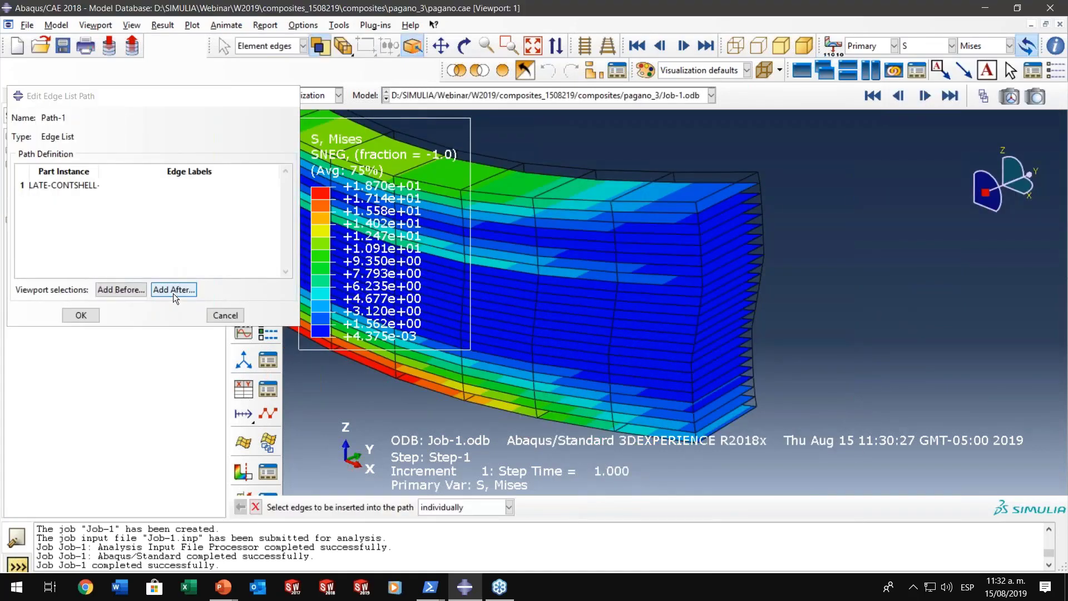
click(695, 443)
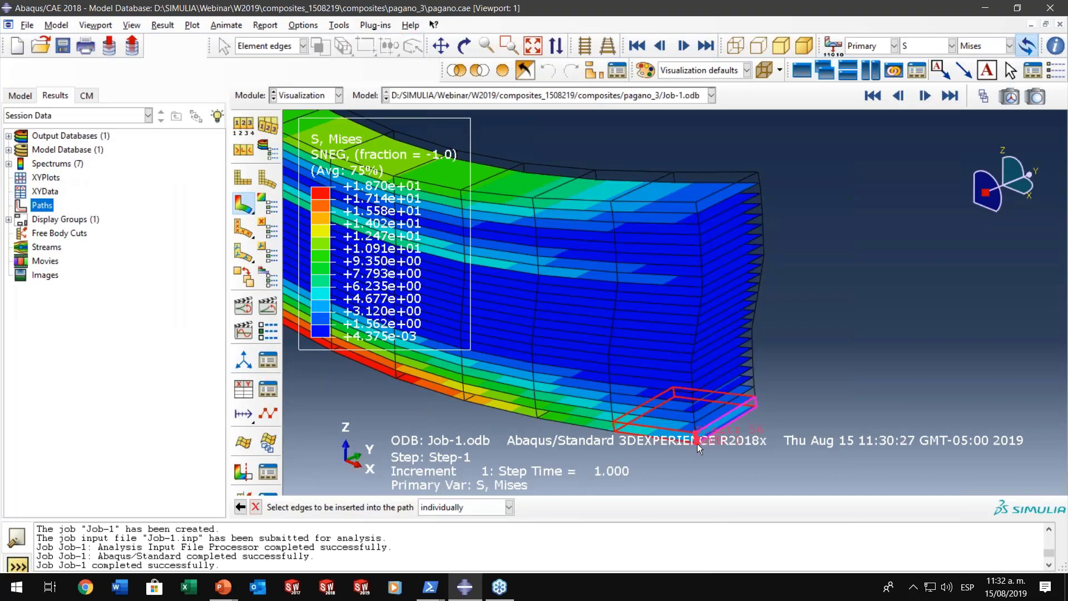
scroll(696, 443, up, 5)
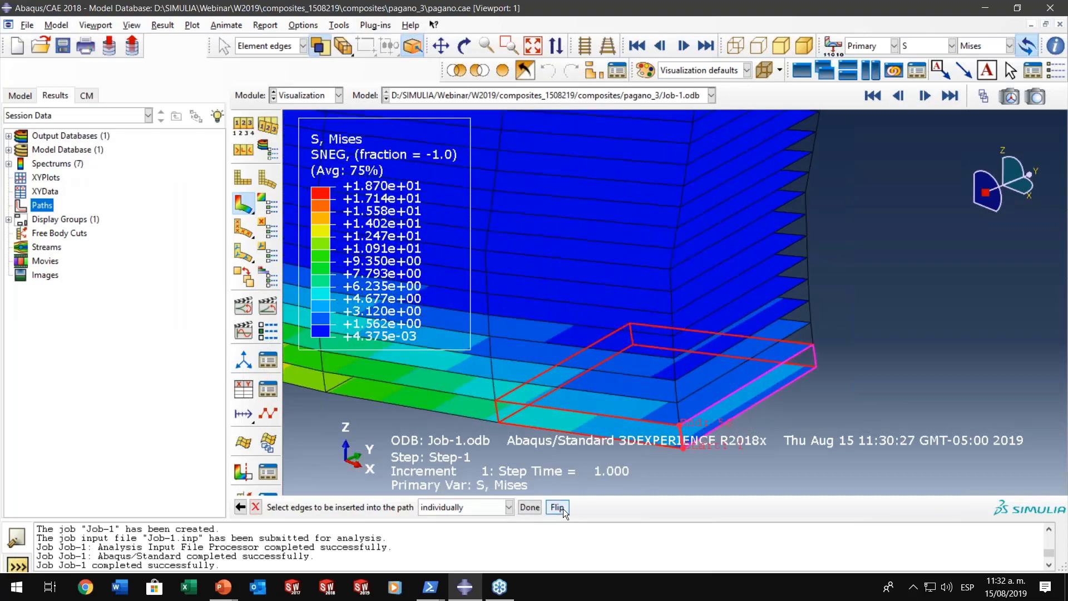
- Set the path's edge selection method to by shortest distance
ctrl+alt+drag(707, 365, 699, 233)
click(508, 507)
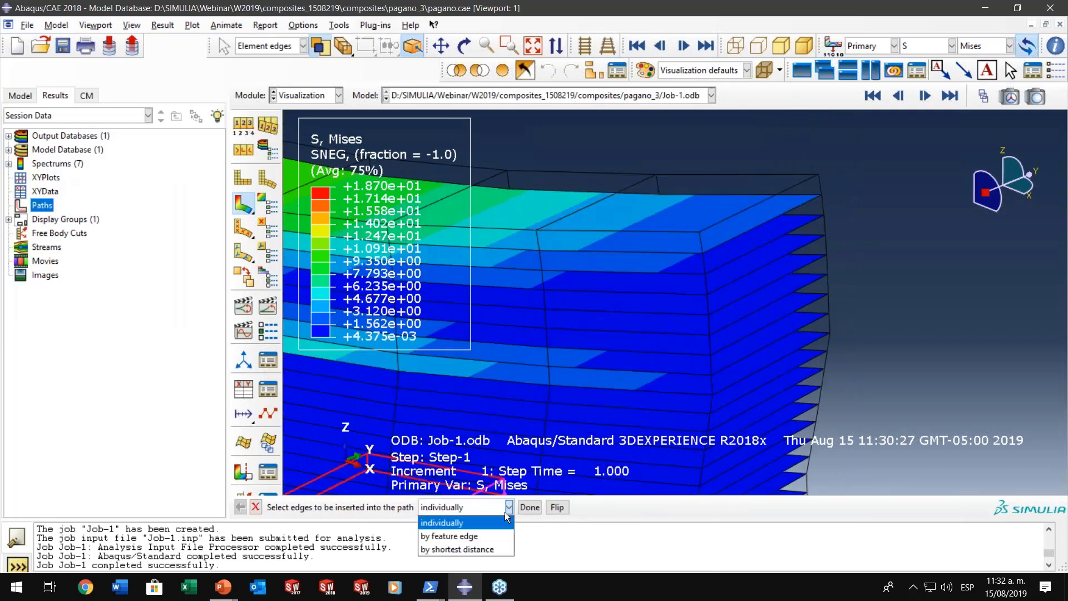
click(465, 550)
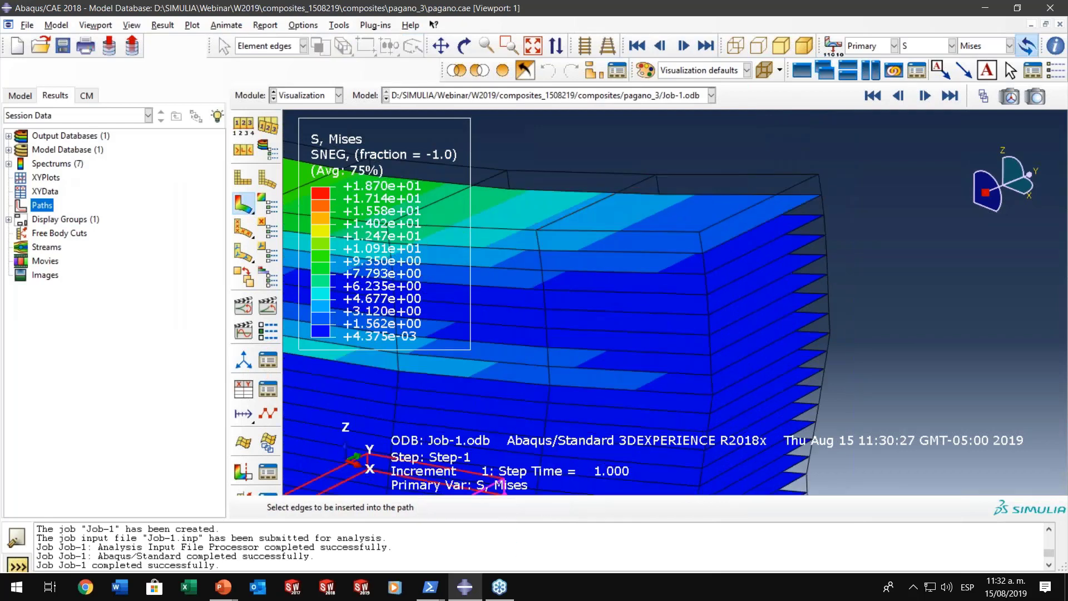
click(698, 231)
click(699, 230)
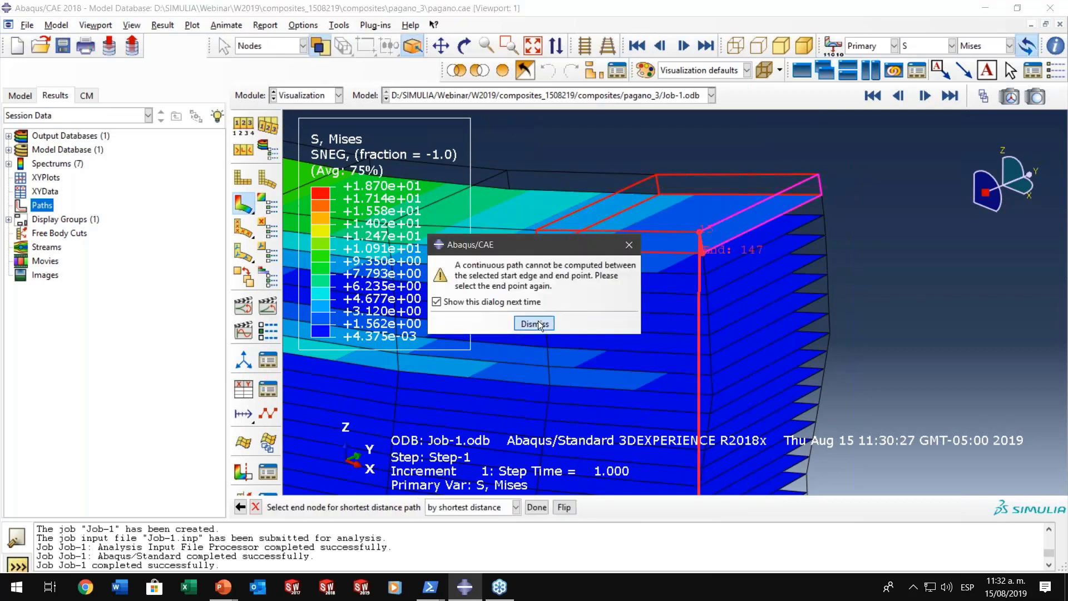
click(535, 323)
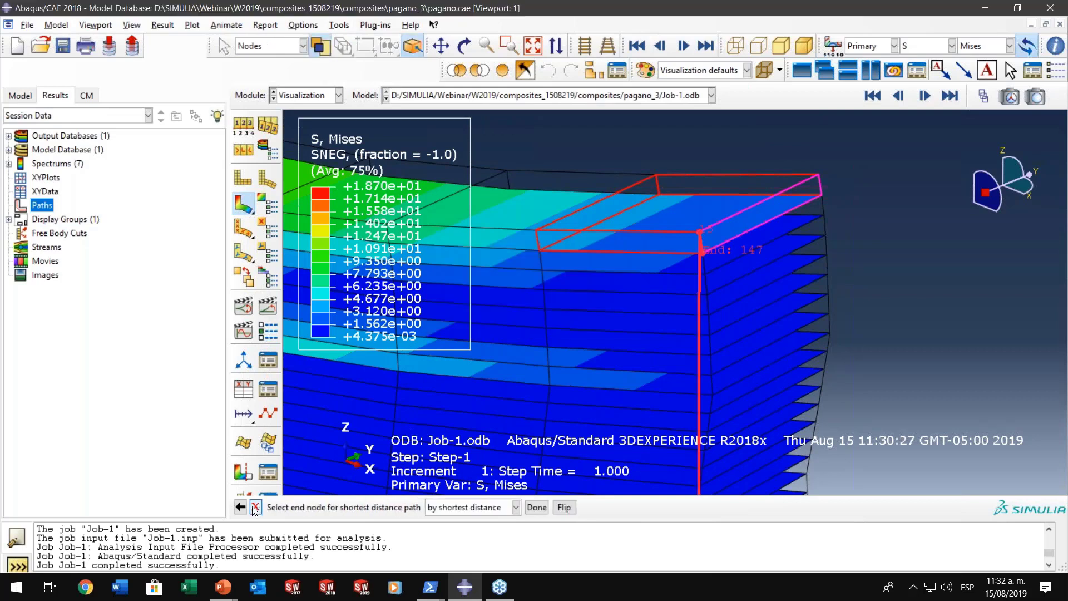
click(703, 248)
click(704, 233)
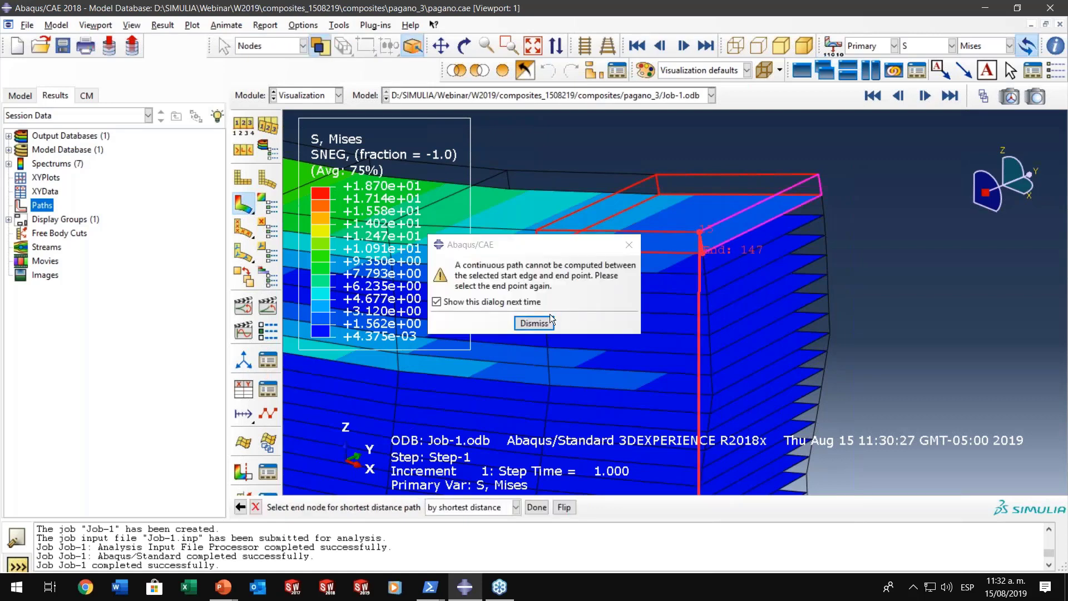
click(536, 323)
click(241, 507)
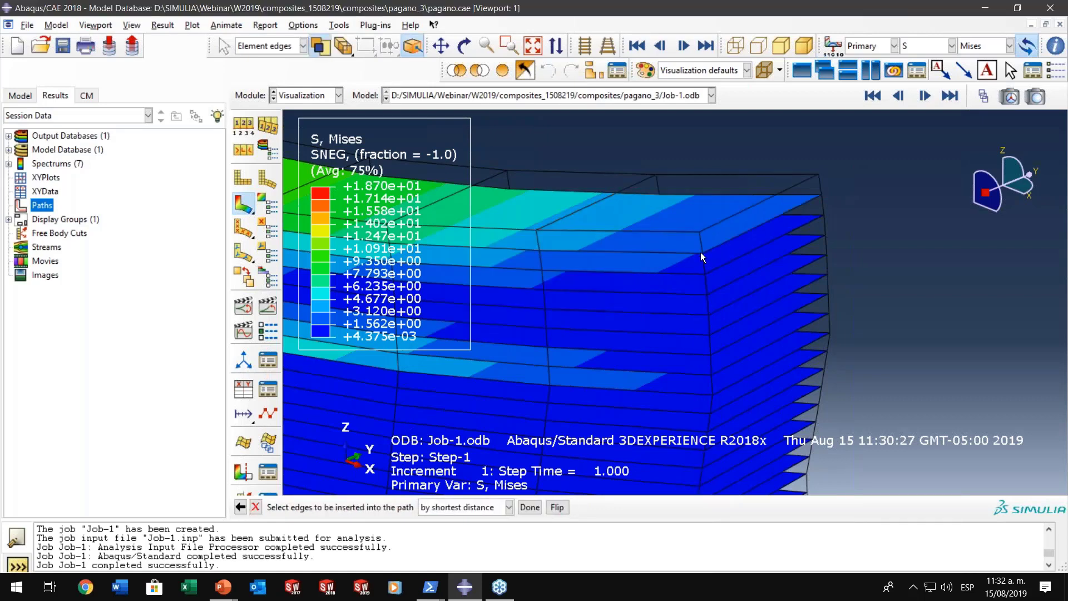
click(699, 232)
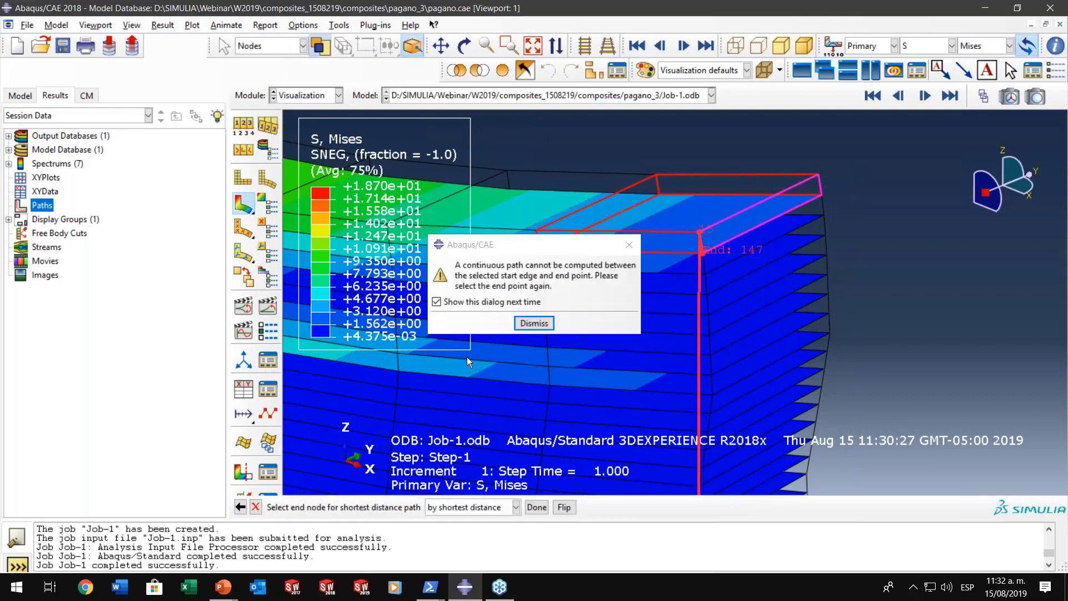
click(257, 507)
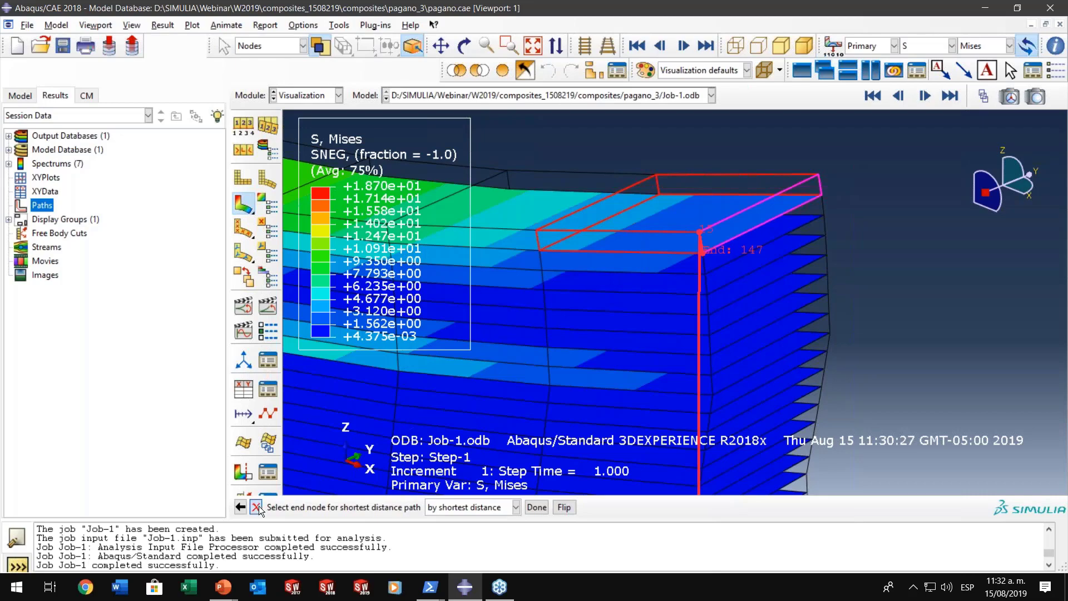
click(225, 316)
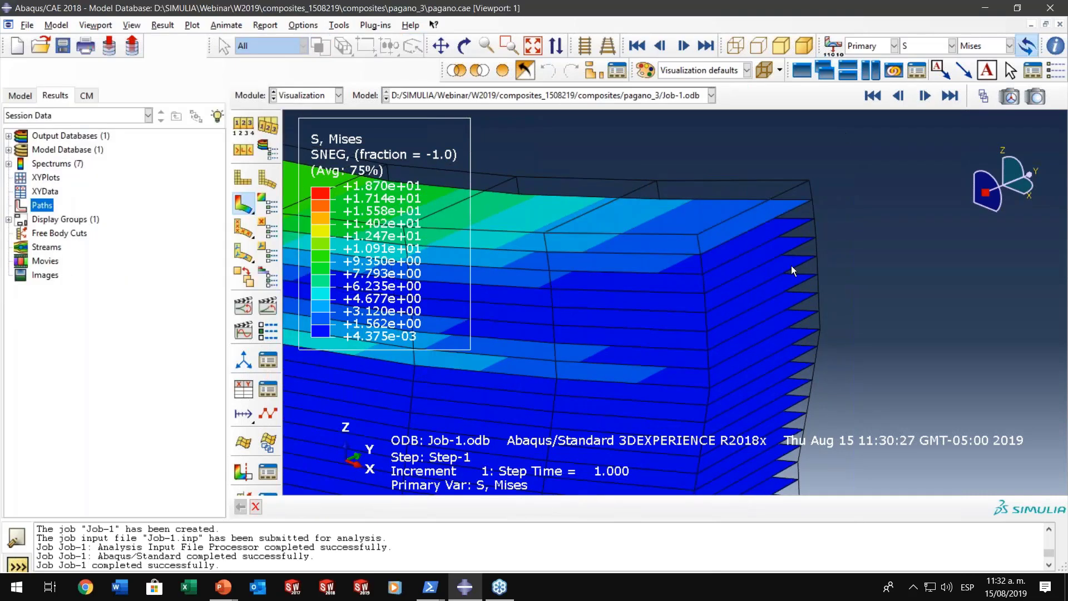
- Create the edge list path Path-1 again and pick the lowest vertical element edge at the plate's front end corner, starting from its bottom node
click(873, 96)
click(956, 97)
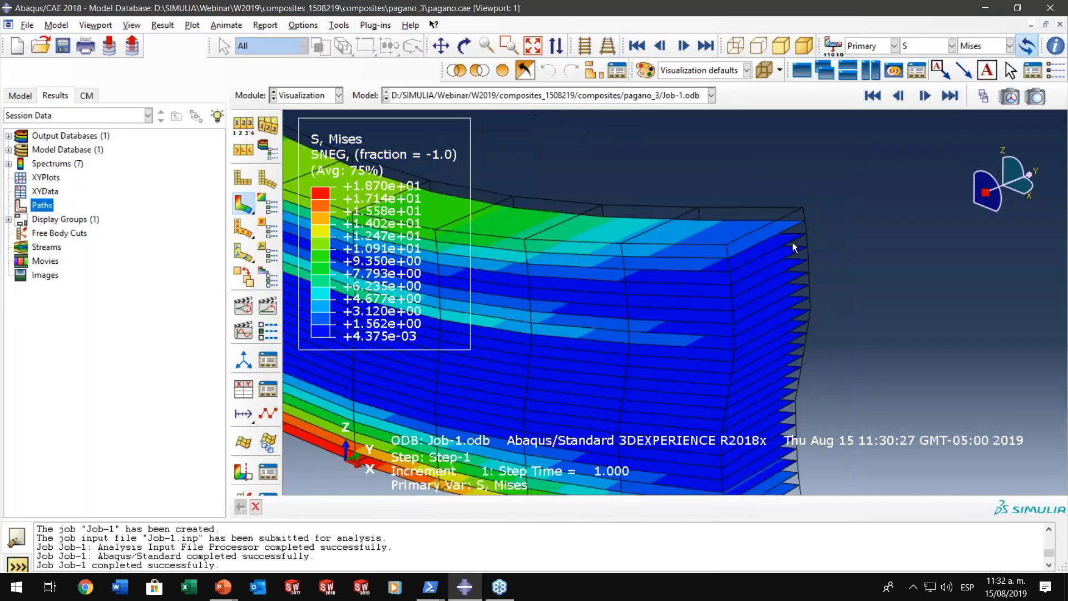
double_click(43, 205)
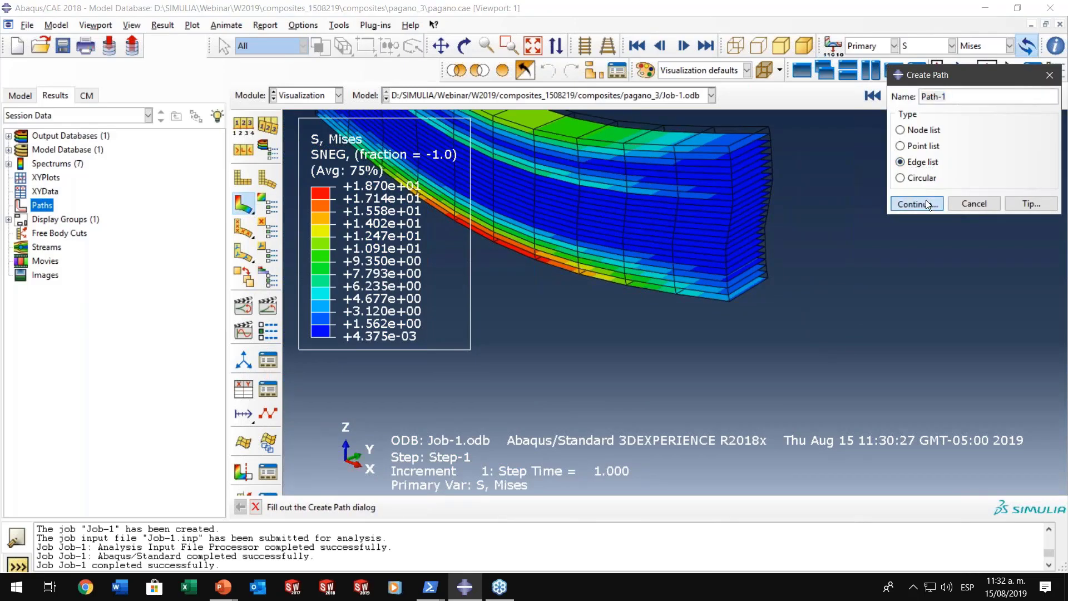
click(916, 204)
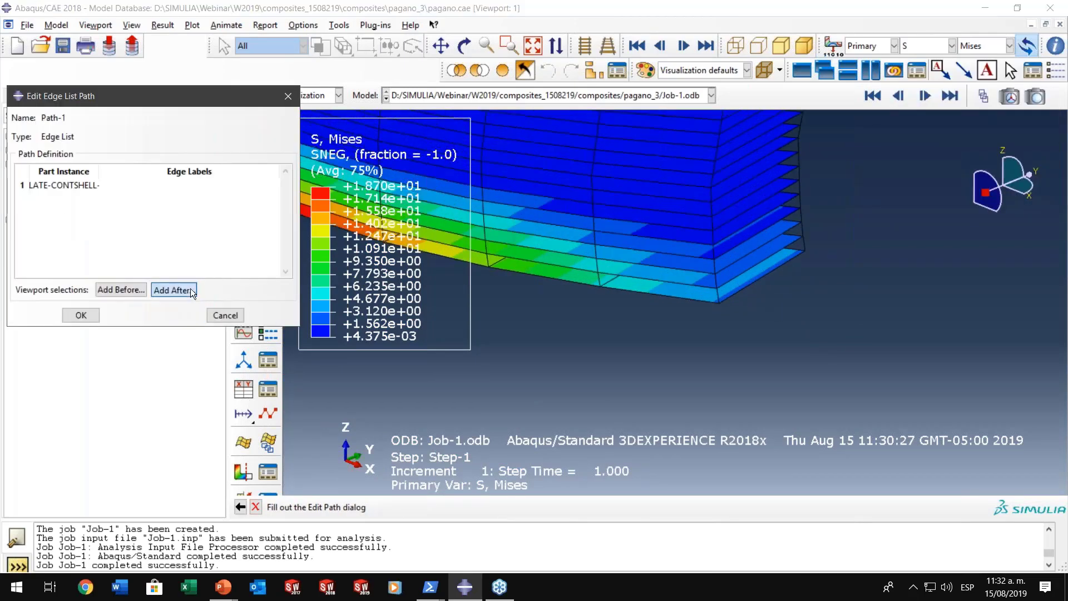
click(173, 290)
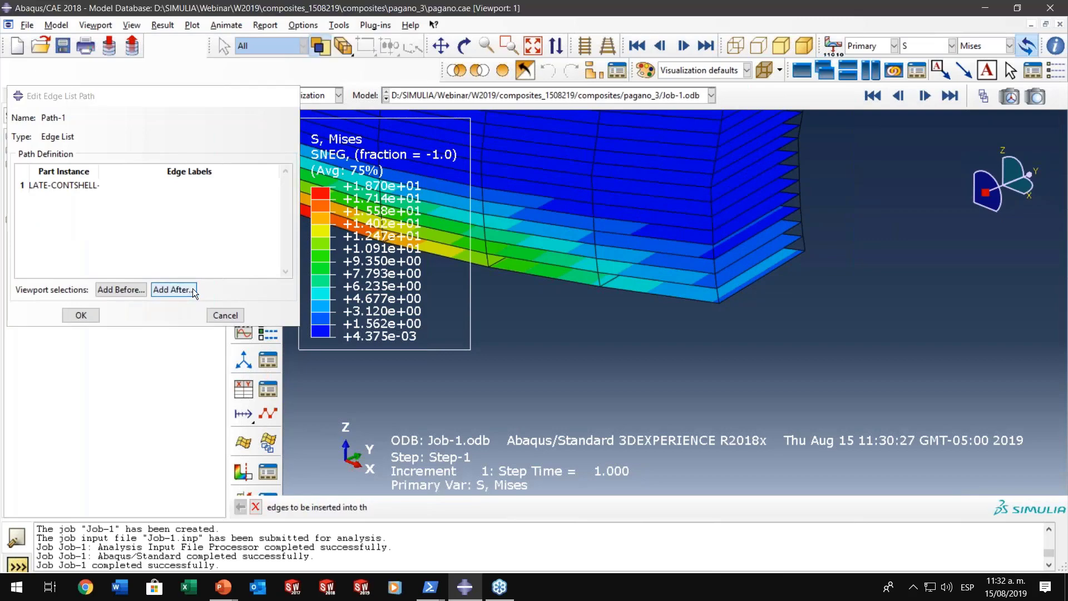
click(718, 299)
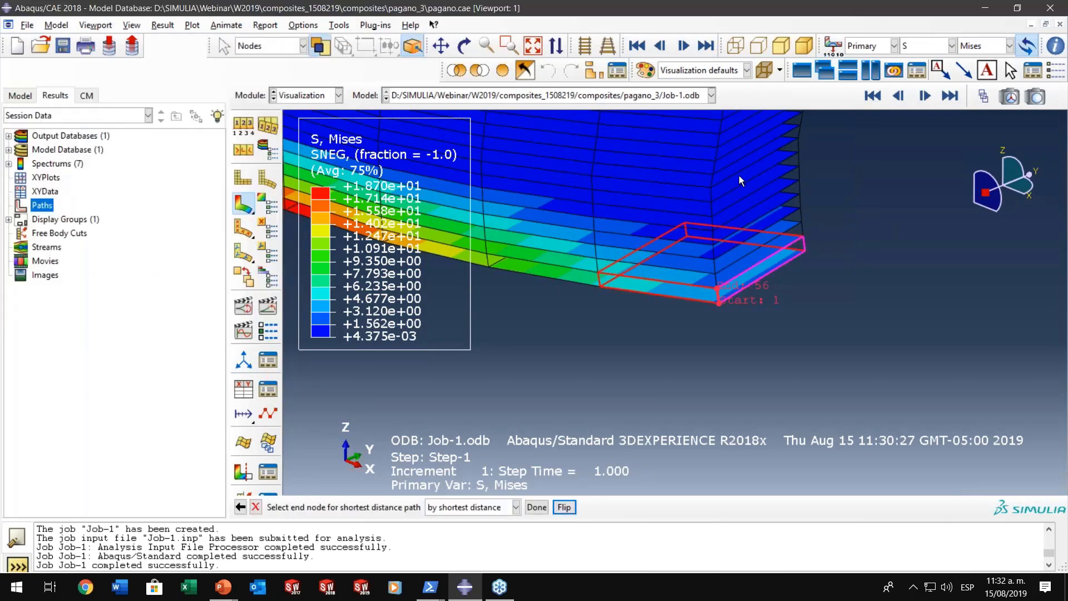
- Extend the path up through the thickness to the uppermost node at the same corner and save Path-1
scroll(739, 176, down, 2)
ctrl+alt+middle_drag(738, 175, 666, 385)
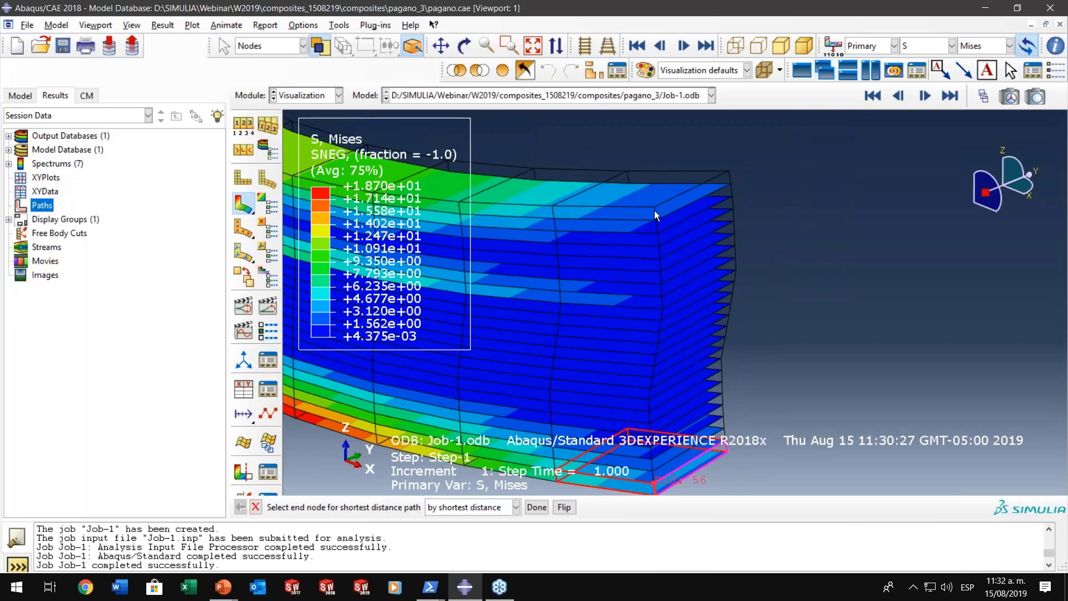
click(655, 208)
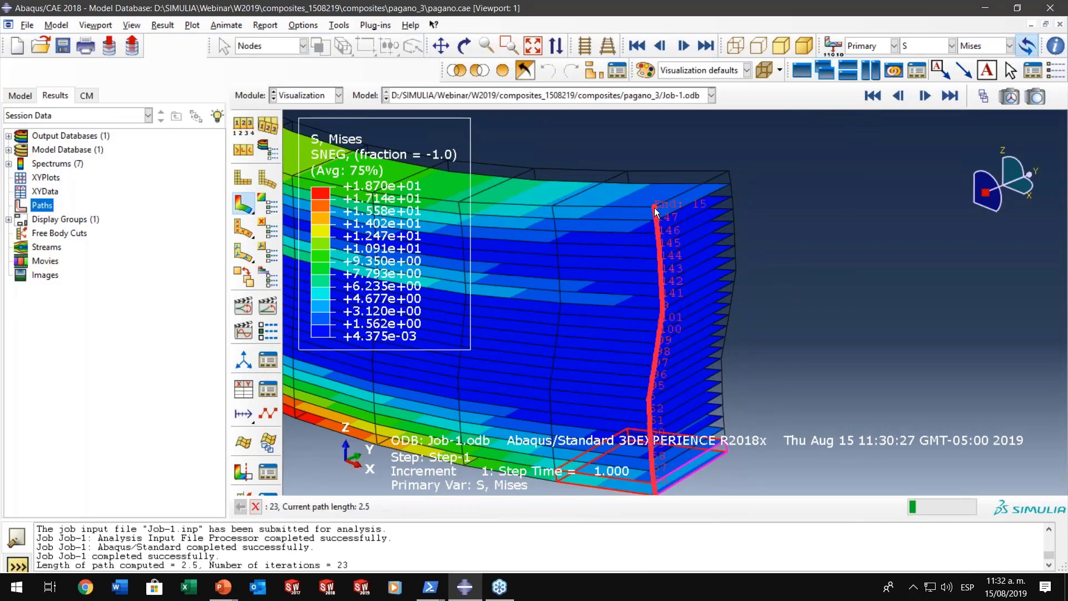
scroll(674, 336, down, 2)
ctrl+alt+drag(674, 336, 726, 319)
scroll(758, 393, up, 2)
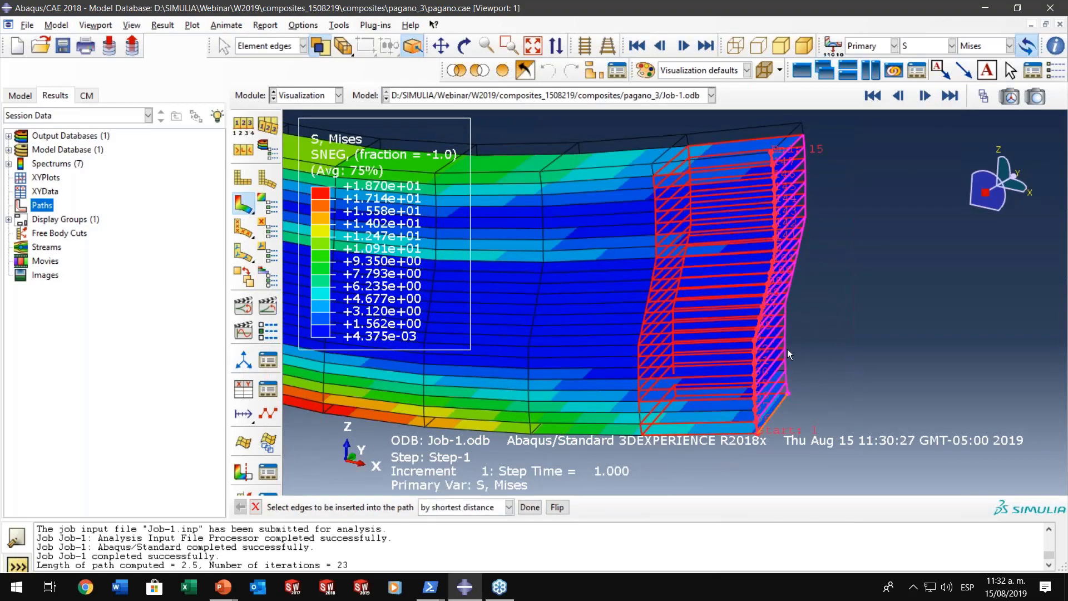
click(529, 507)
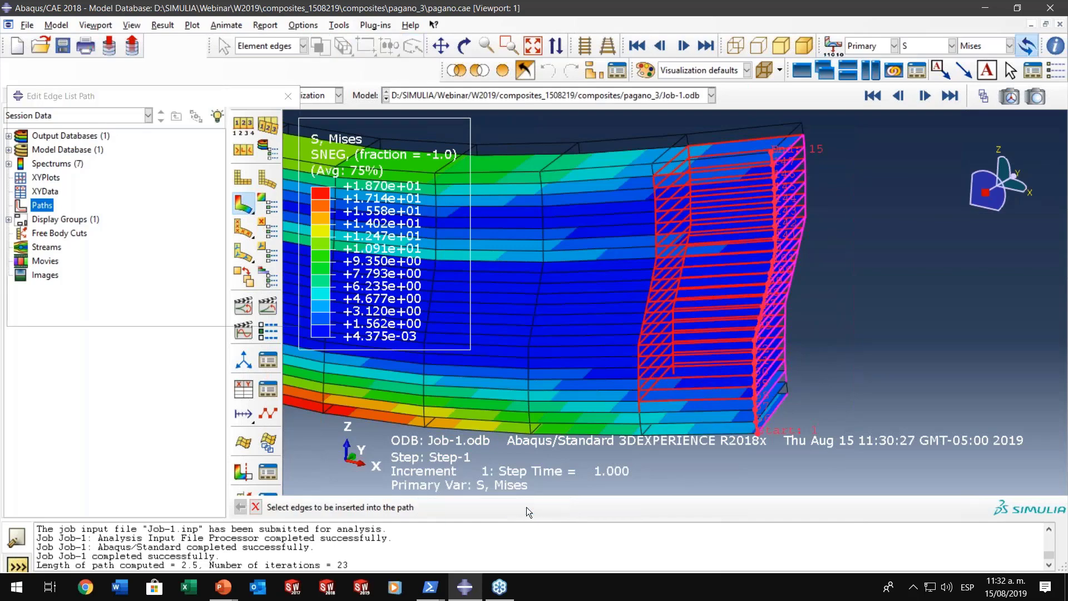
click(88, 314)
- Start extracting XY data with a path as the source, using Path-1
ctrl+alt+drag(781, 295, 1065, 241)
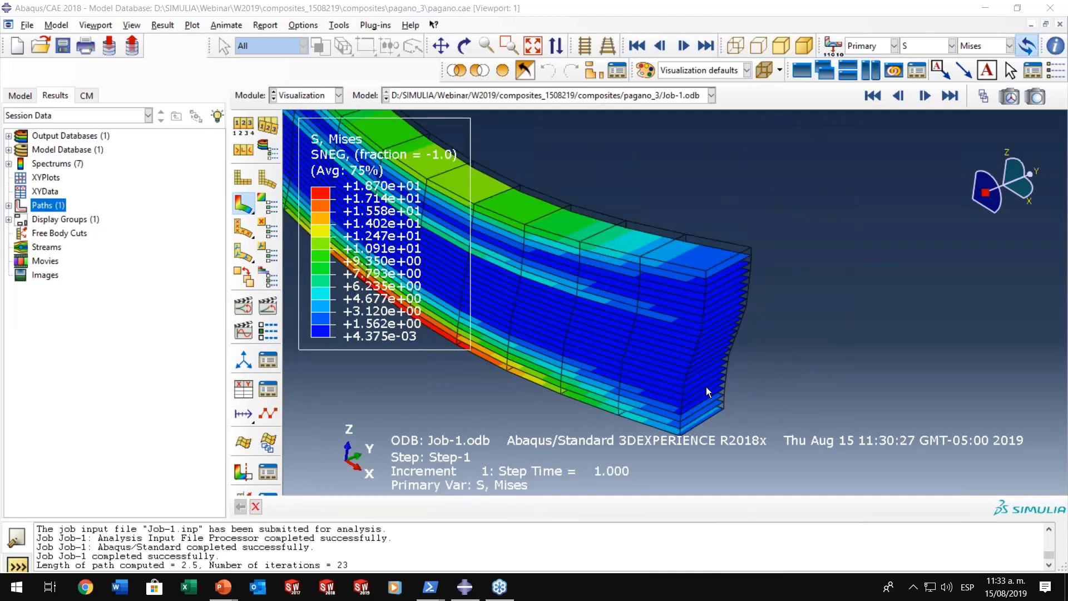
ctrl+alt+middle_drag(706, 386, 778, 384)
ctrl+alt+drag(778, 384, 773, 345)
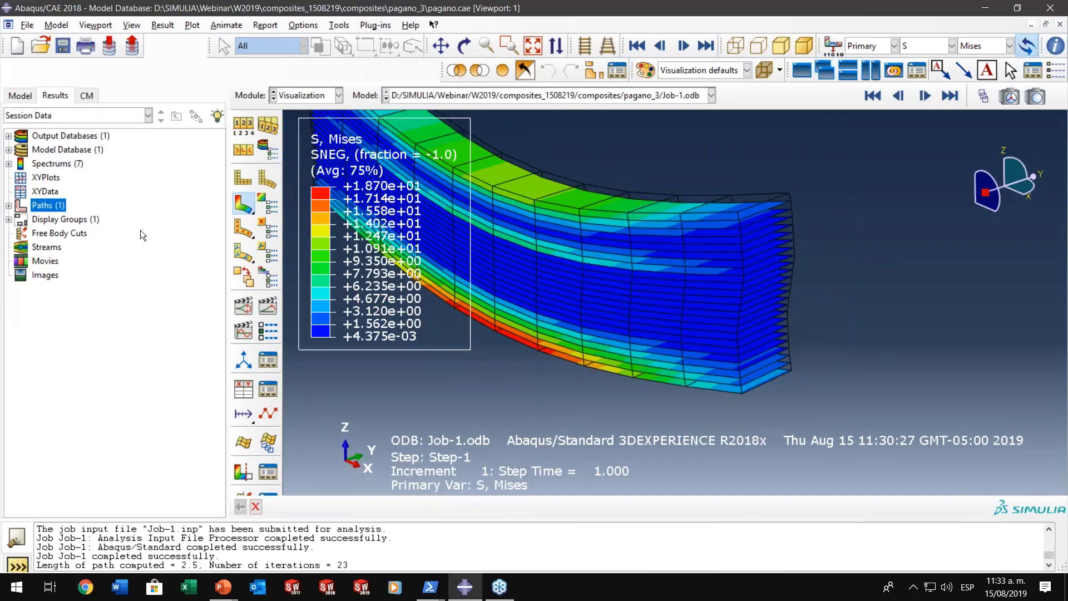
click(253, 396)
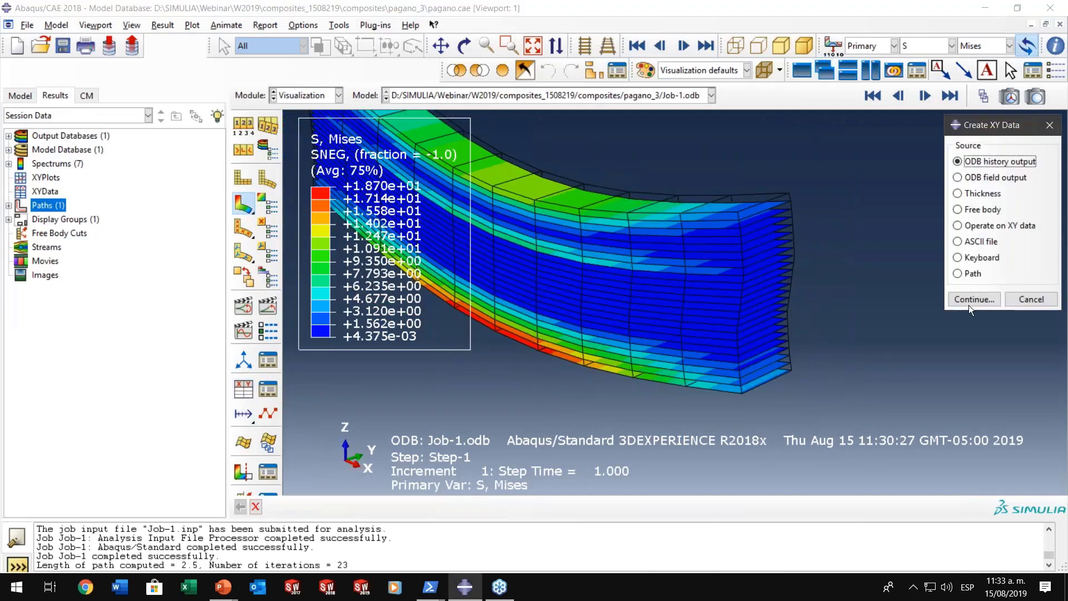
click(972, 273)
click(974, 299)
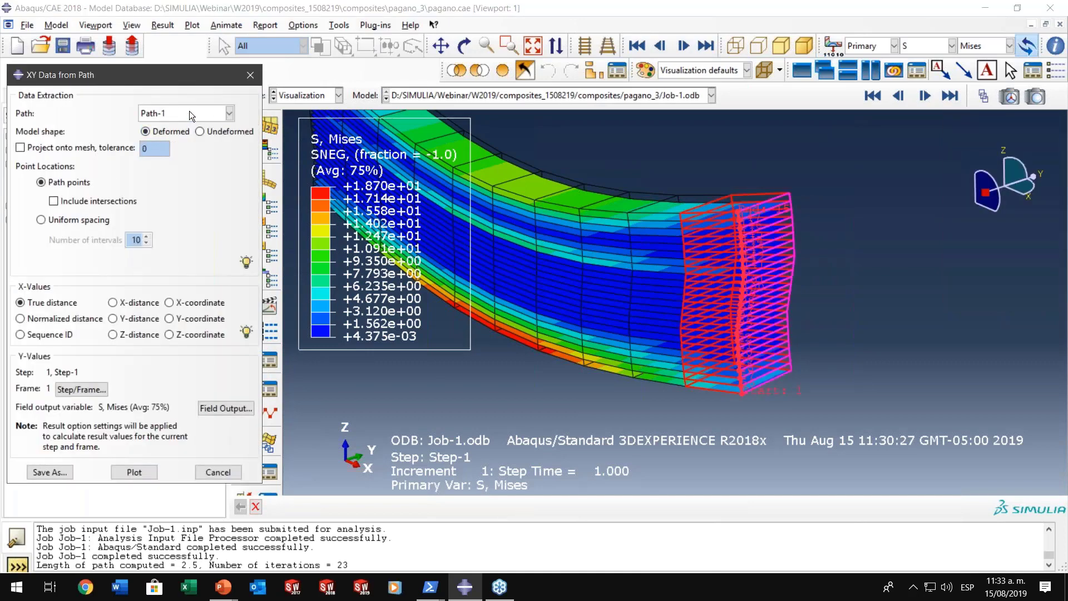
- Choose the transverse shear stress CTSHR13 as the field output variable and plot it along Path-1
click(223, 408)
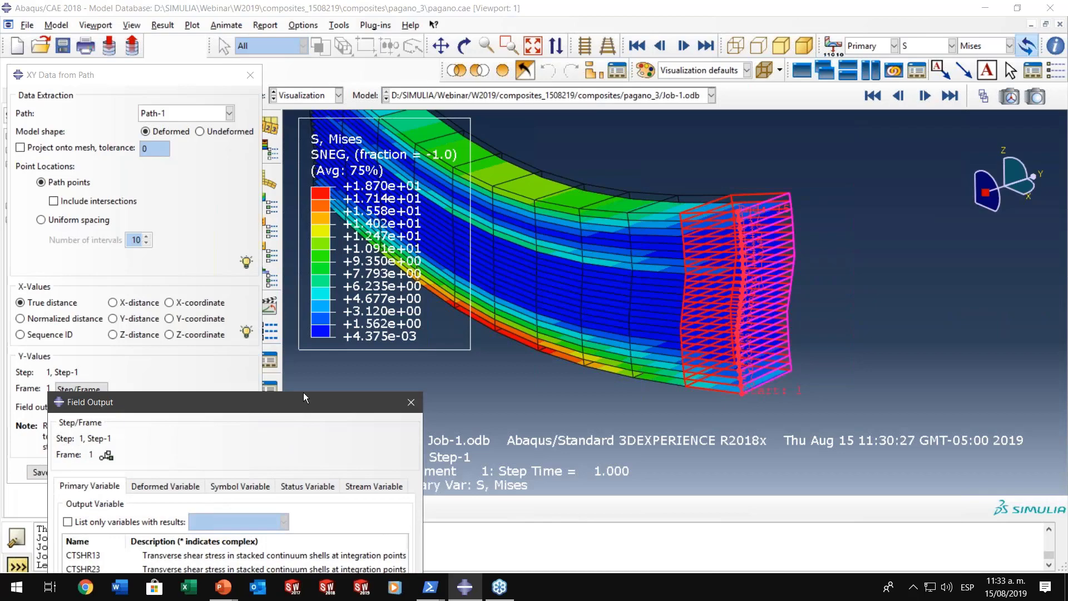
drag(305, 396, 560, 168)
click(342, 329)
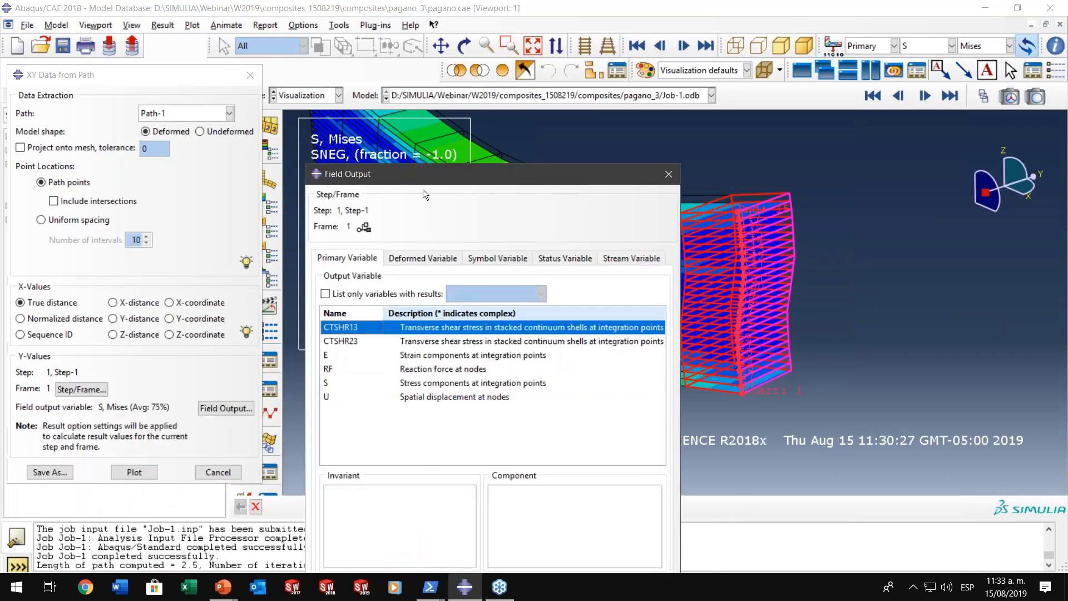
drag(467, 173, 715, 69)
click(584, 511)
click(134, 472)
- Switch the path point locations to uniform spacing with 50 intervals, replot the curve and close the field output settings
click(45, 226)
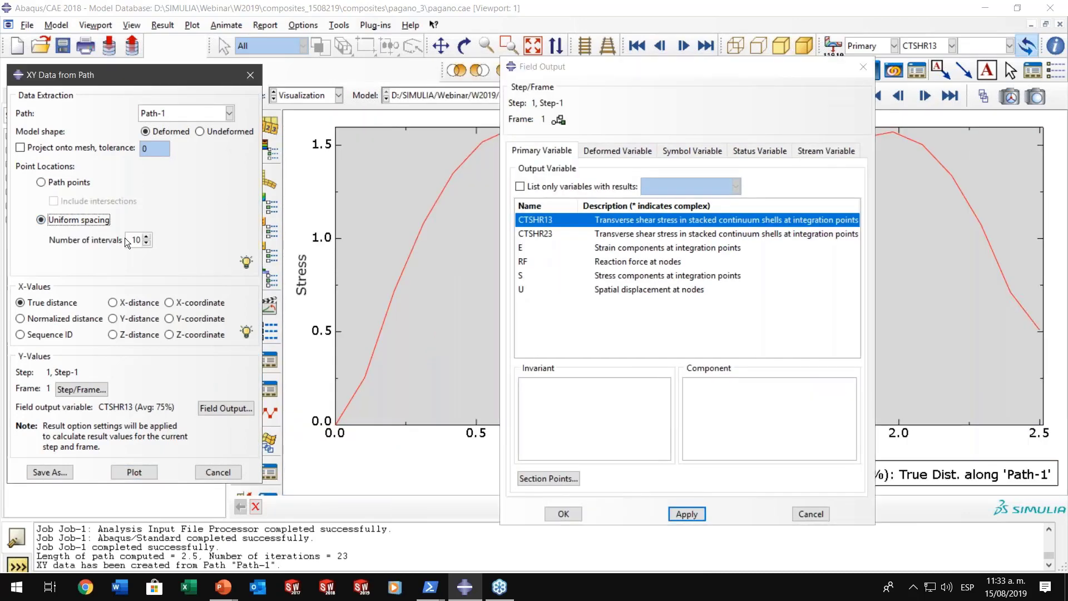
double_click(136, 240)
text(50)
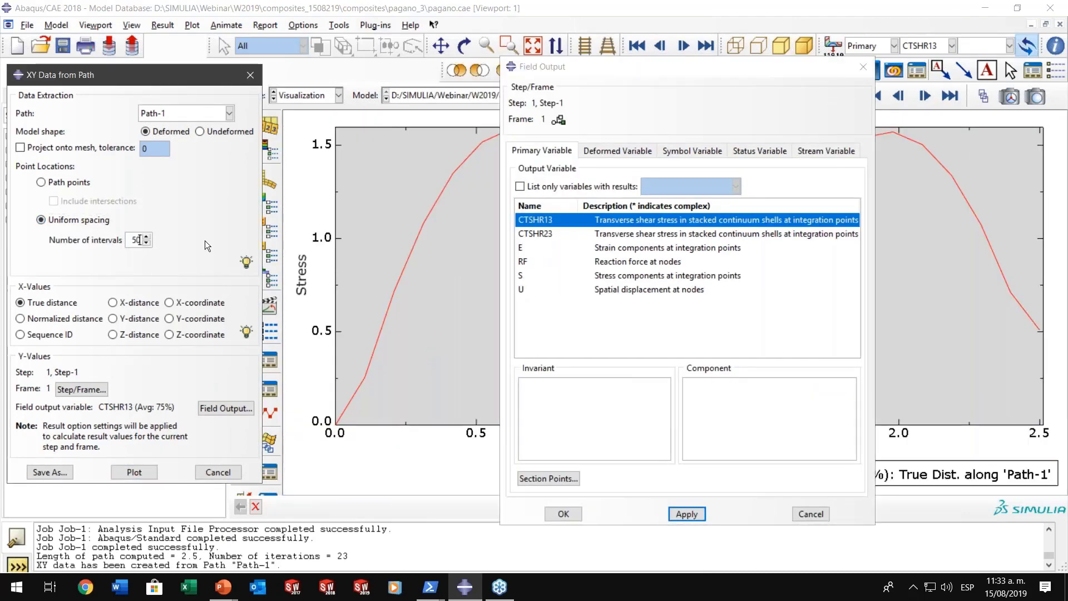
click(122, 469)
click(860, 67)
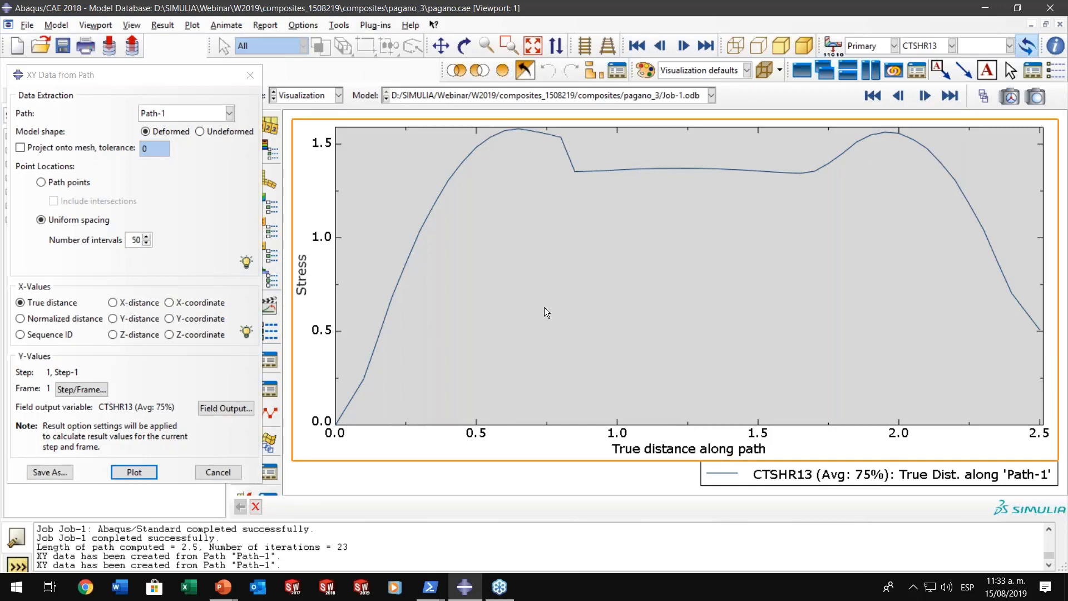
- Remove the chart's background fill and show major and minor gridlines for both the X and Y axes
double_click(580, 322)
click(863, 390)
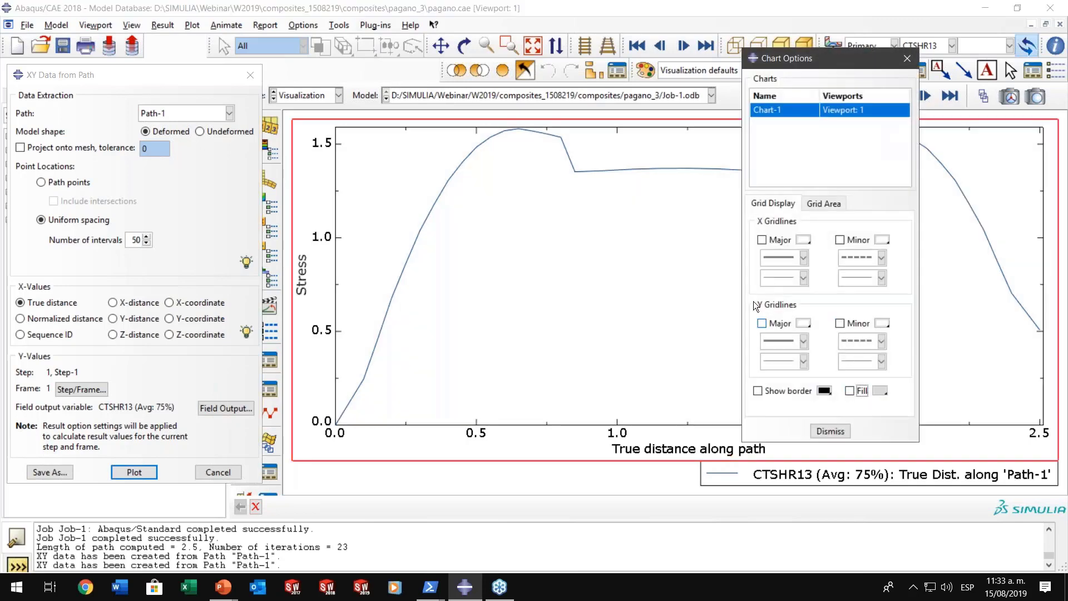
click(761, 240)
click(761, 323)
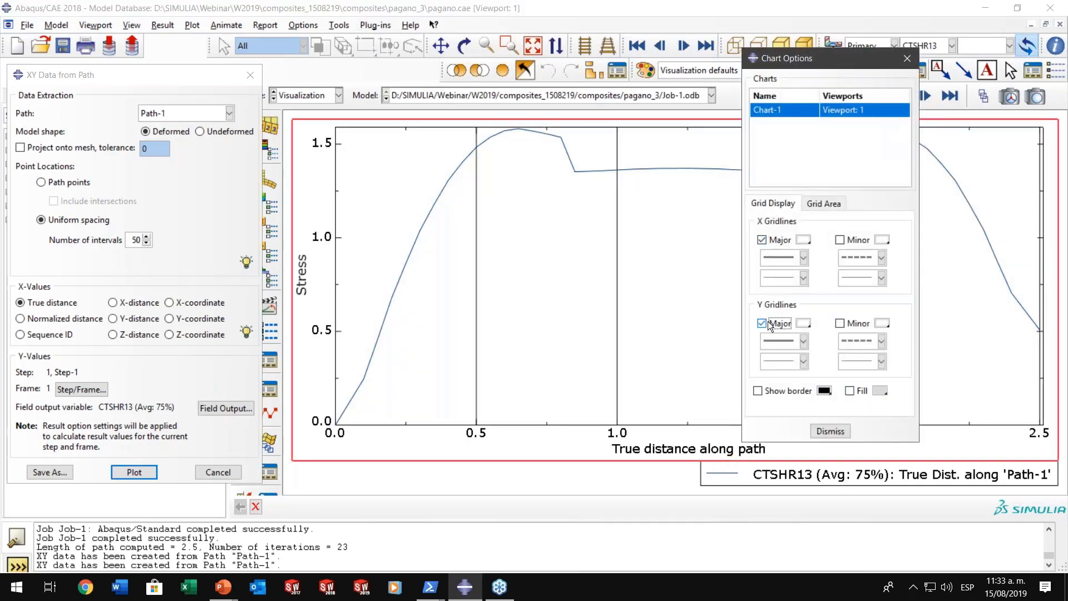
click(839, 240)
click(839, 324)
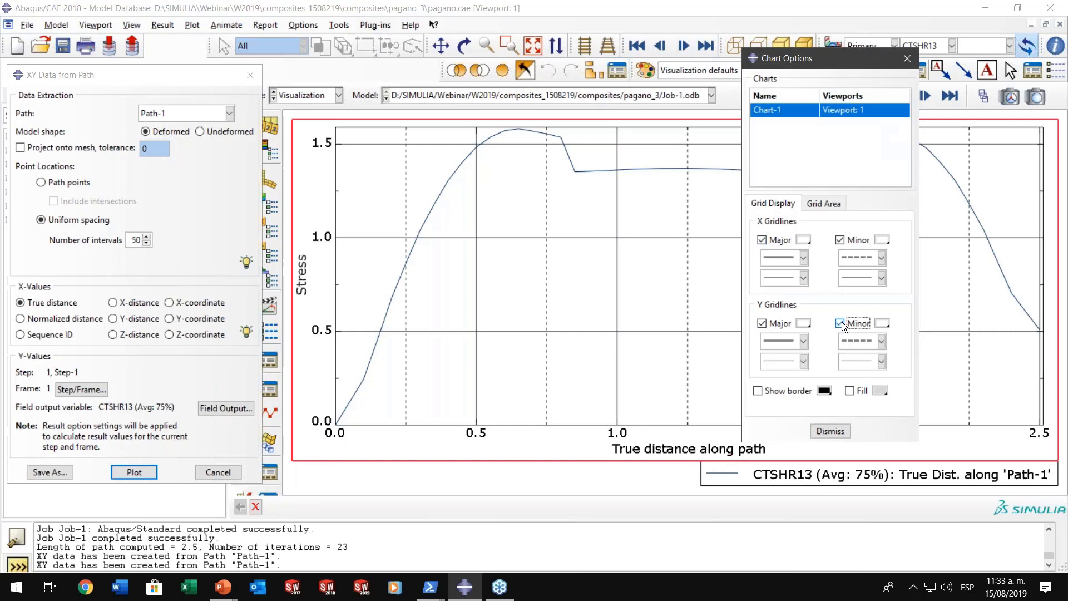
click(831, 431)
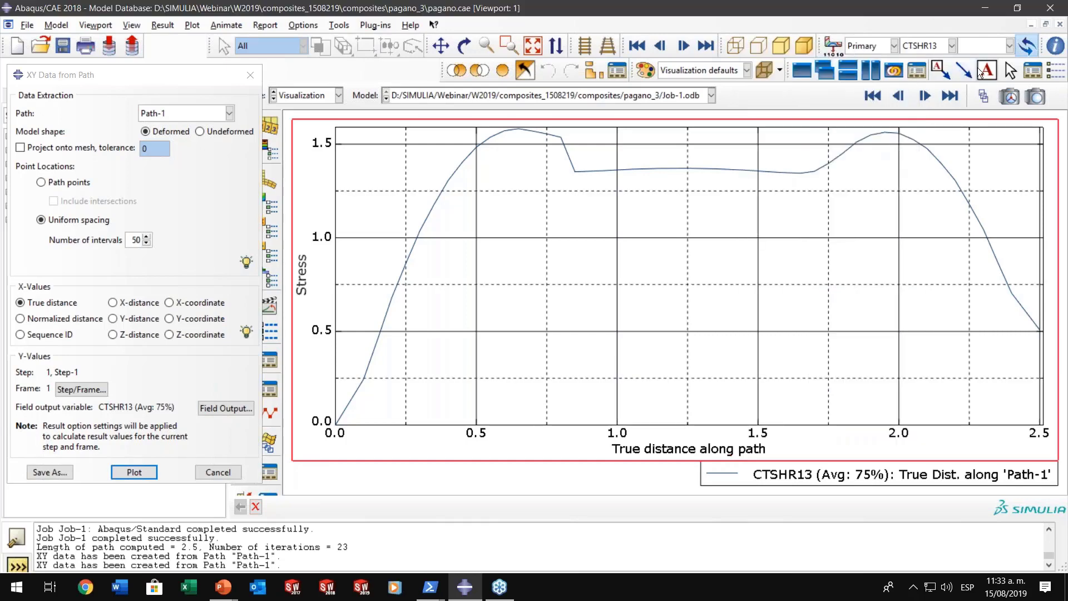
- Probe the CTSHR13 curve at the lower end of its abrupt drop between the first and middle plies
click(1059, 69)
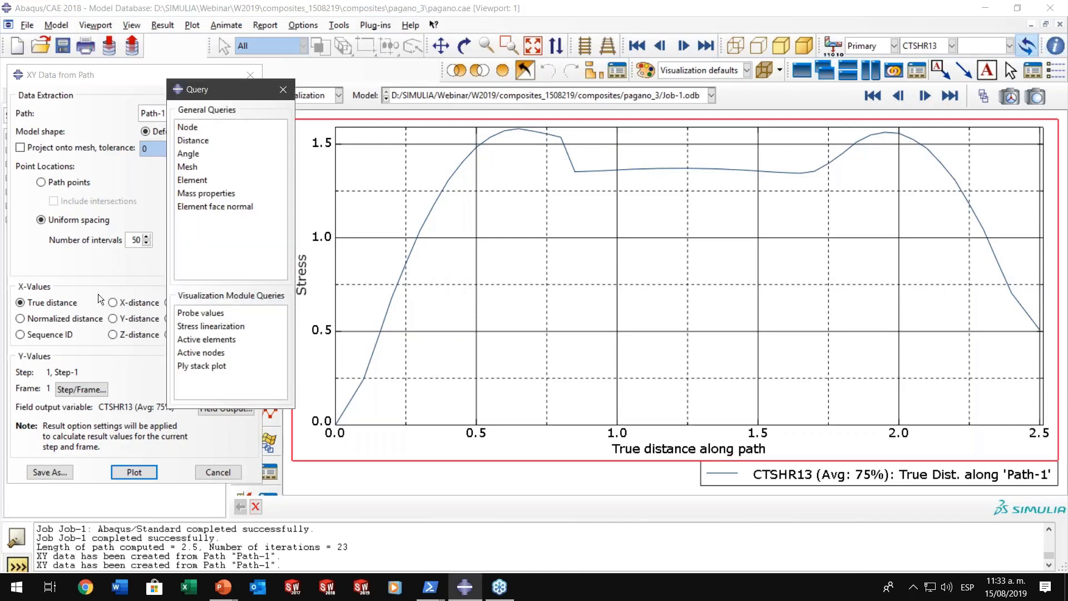
click(200, 312)
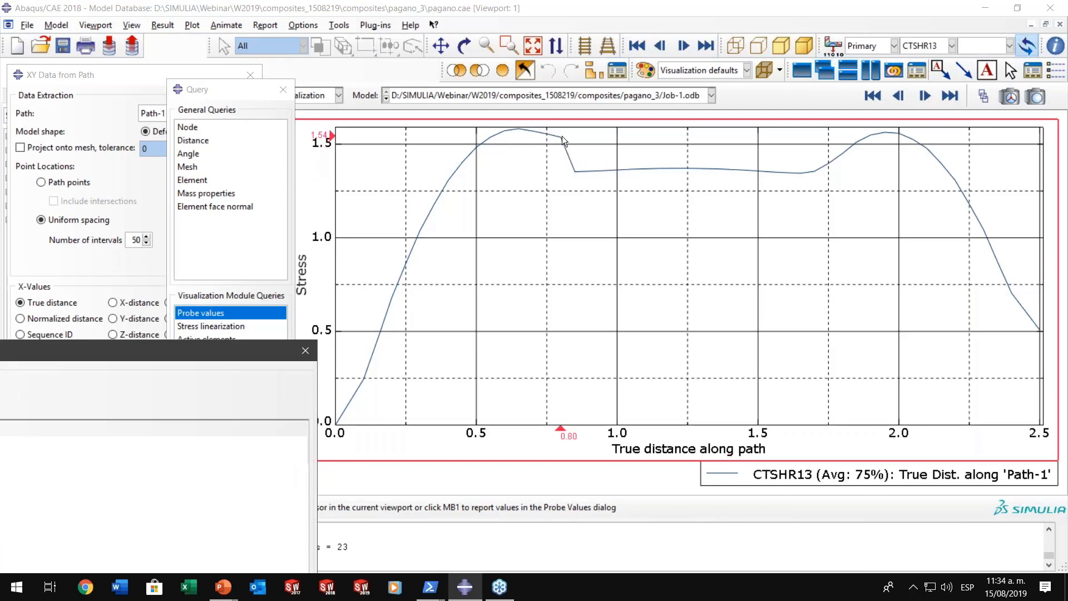
click(577, 170)
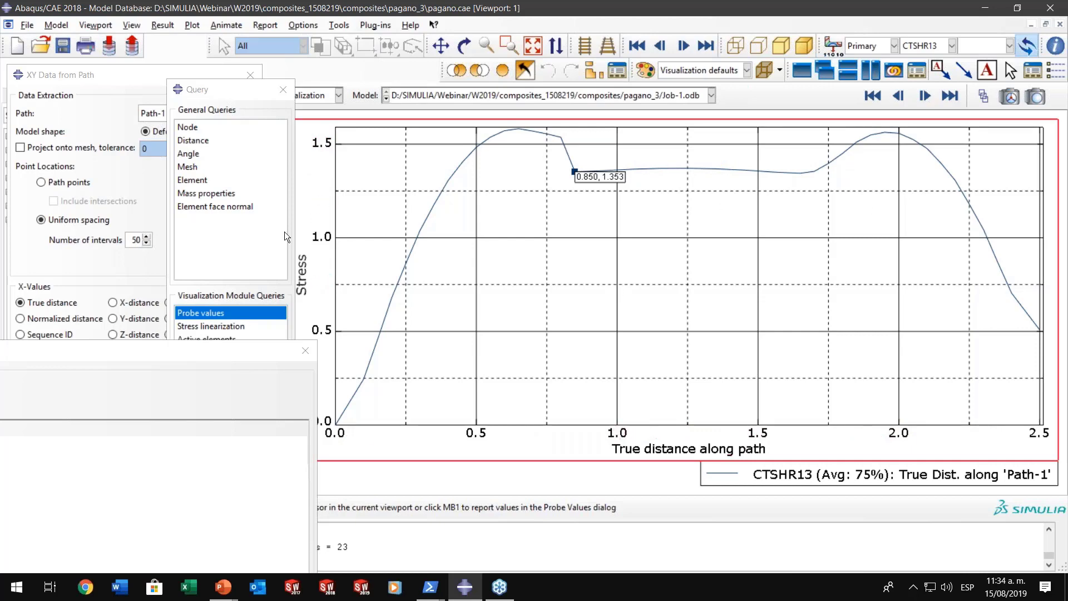
- Discard the probed values without writing them to a file and close the query and path data dialogs
click(305, 349)
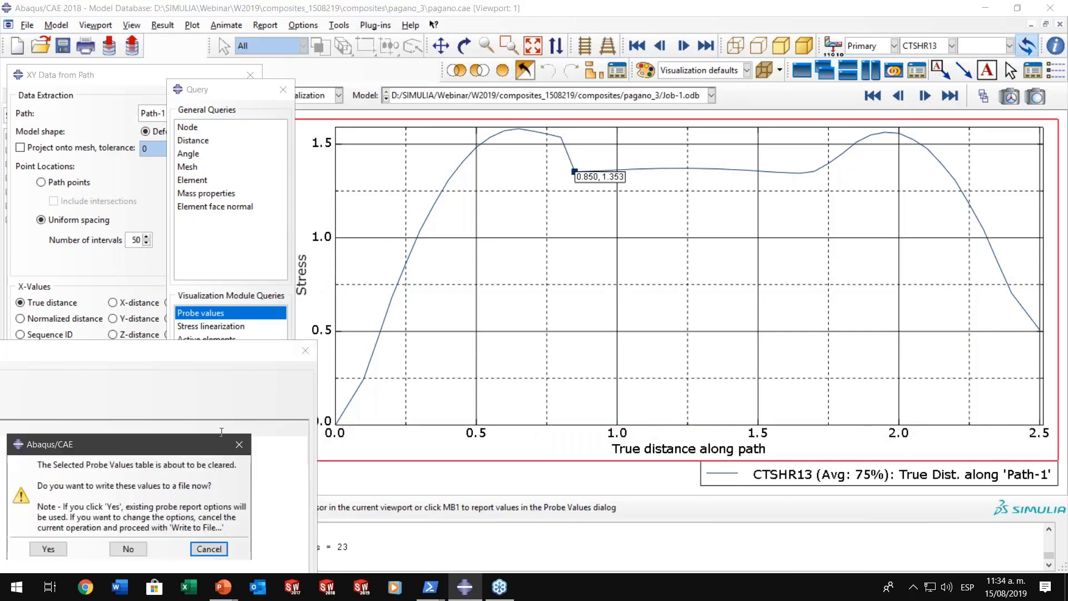
click(128, 549)
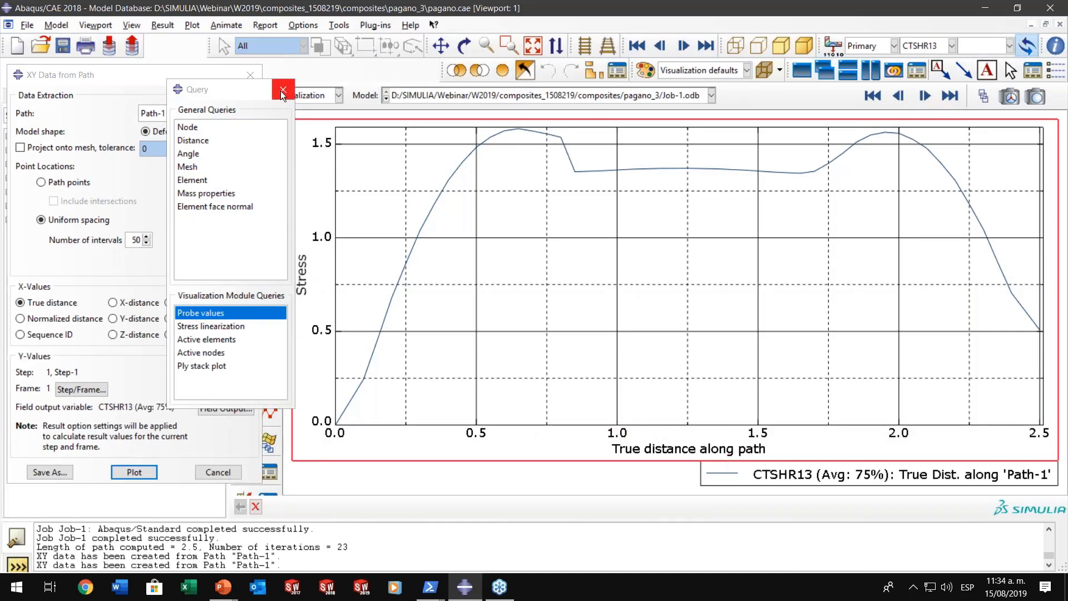
click(282, 90)
click(245, 75)
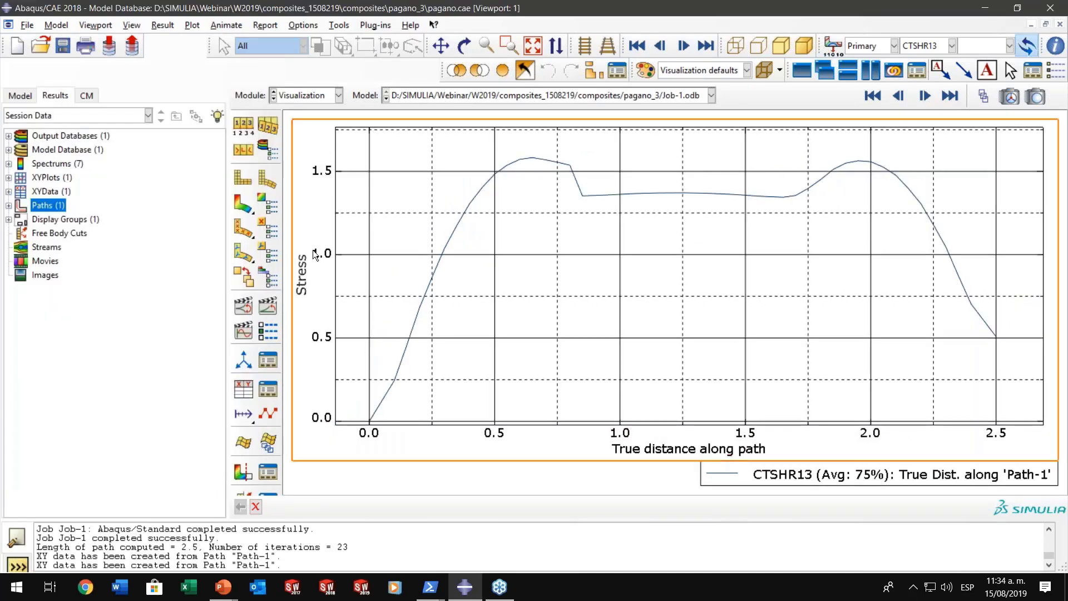
- Return from the stress chart to the CTSHR13 contour plot on the deformed plate
click(250, 211)
ctrl+alt+drag(682, 334, 685, 311)
ctrl+alt+middle_drag(686, 312, 895, 437)
- Switch to the PowerPoint slide show and advance to the composite wing example in Abaqus/CAE
mouse_move(233, 594)
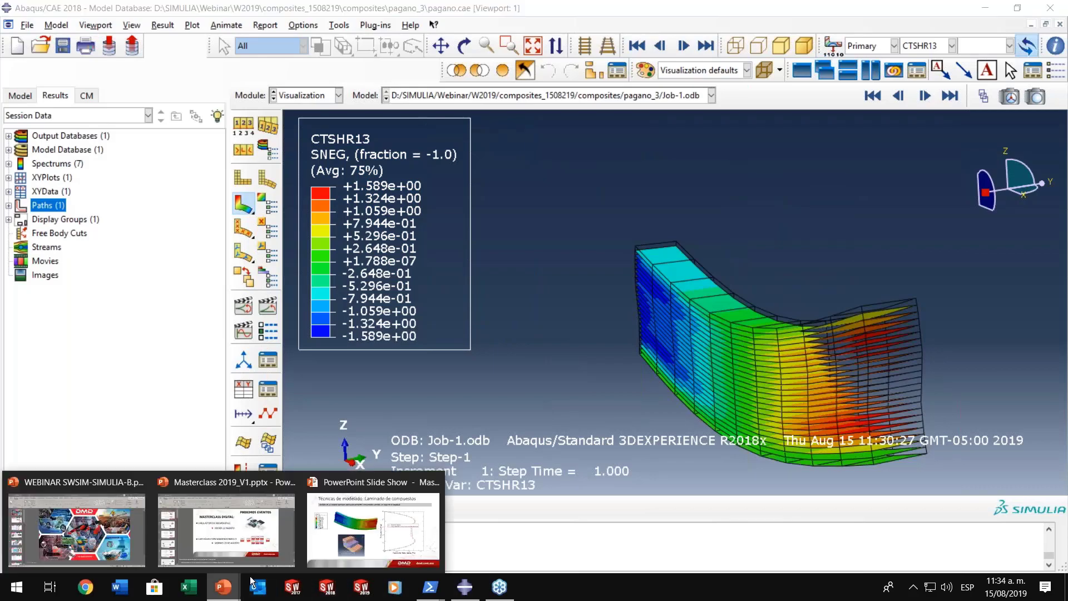
click(356, 542)
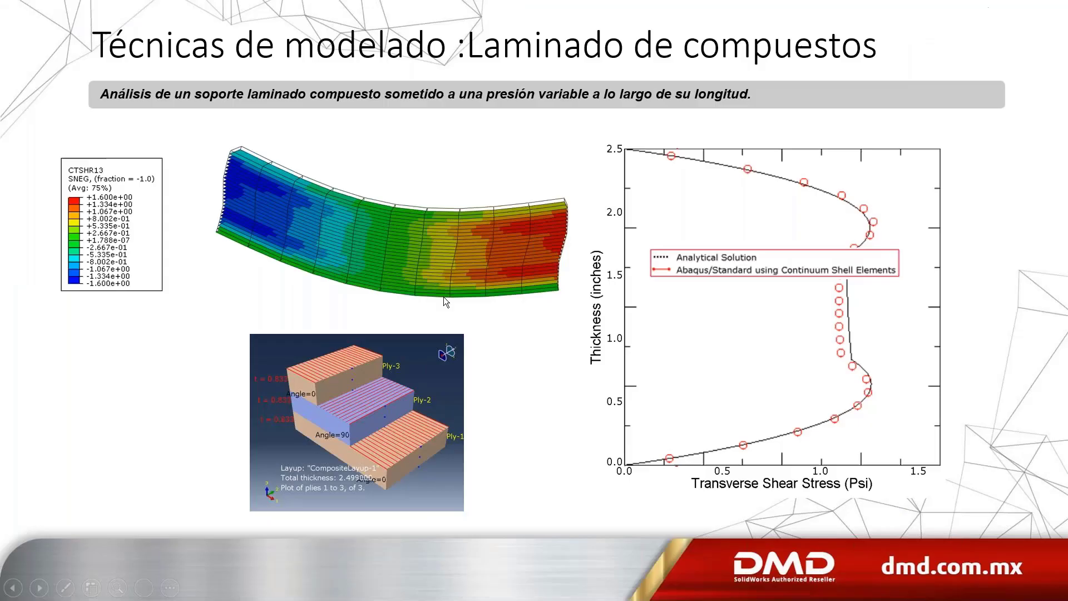
click(532, 299)
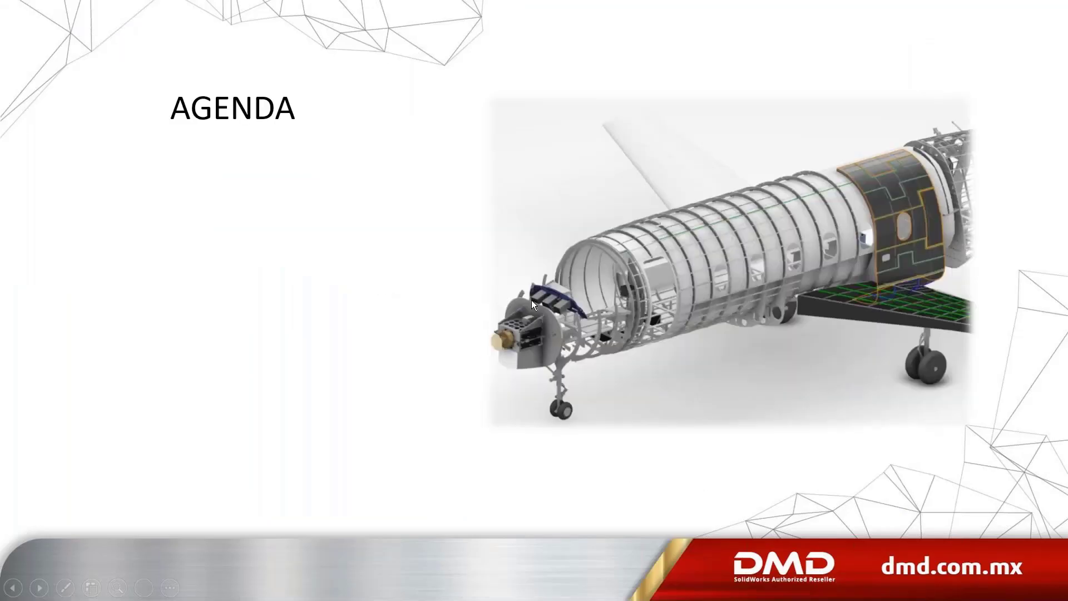
click(532, 300)
click(532, 299)
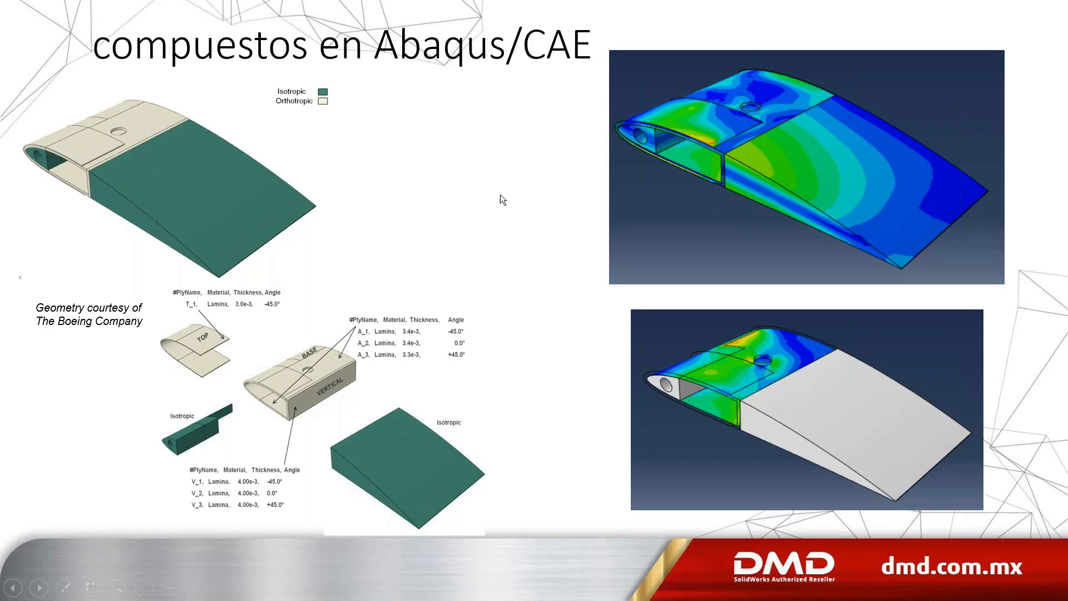
- Switch back to Abaqus/CAE and open the output database compositeWing-CAE.odb from the wing folder
mouse_move(456, 599)
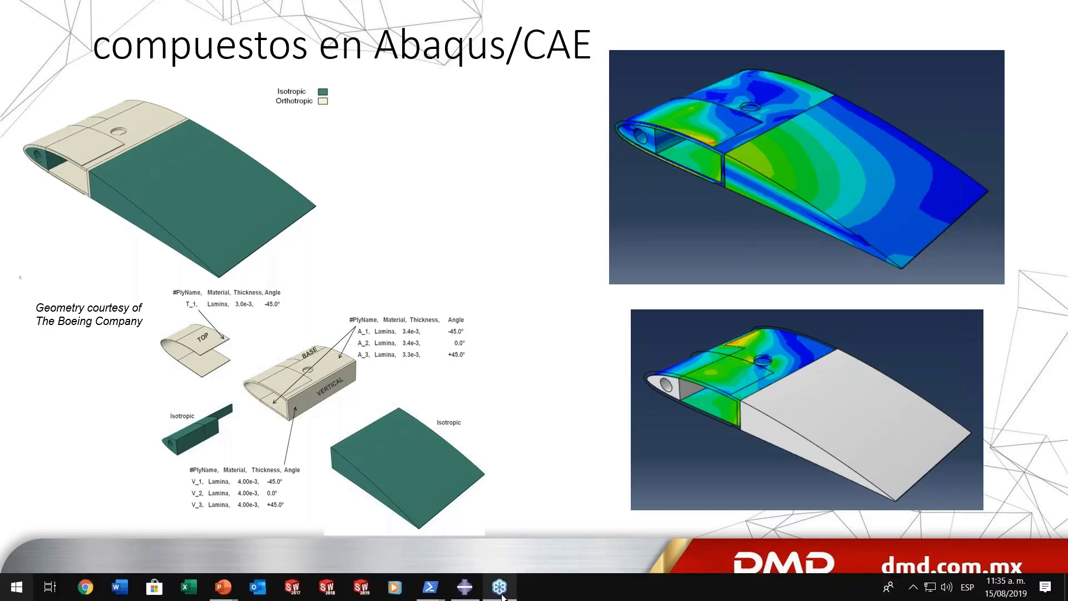
key(super)
click(466, 590)
right_click(47, 136)
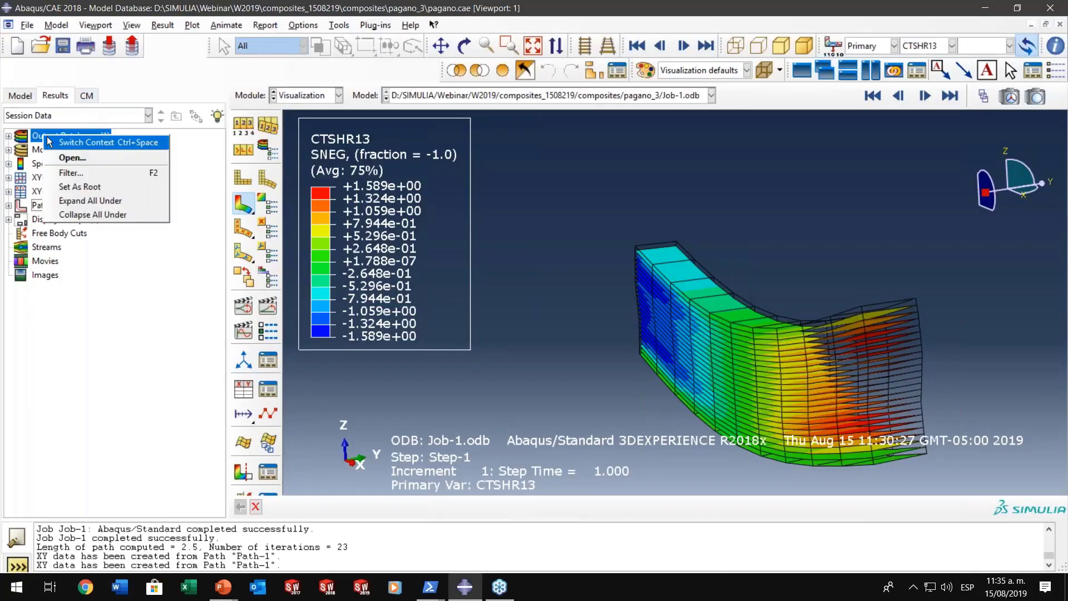
click(82, 154)
click(470, 144)
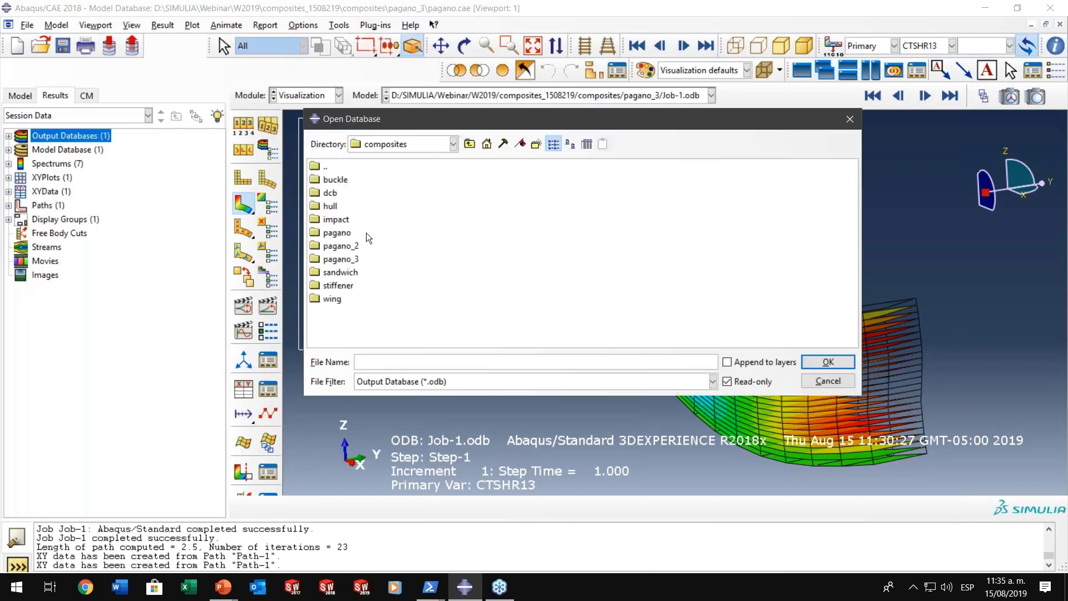
double_click(334, 299)
click(322, 178)
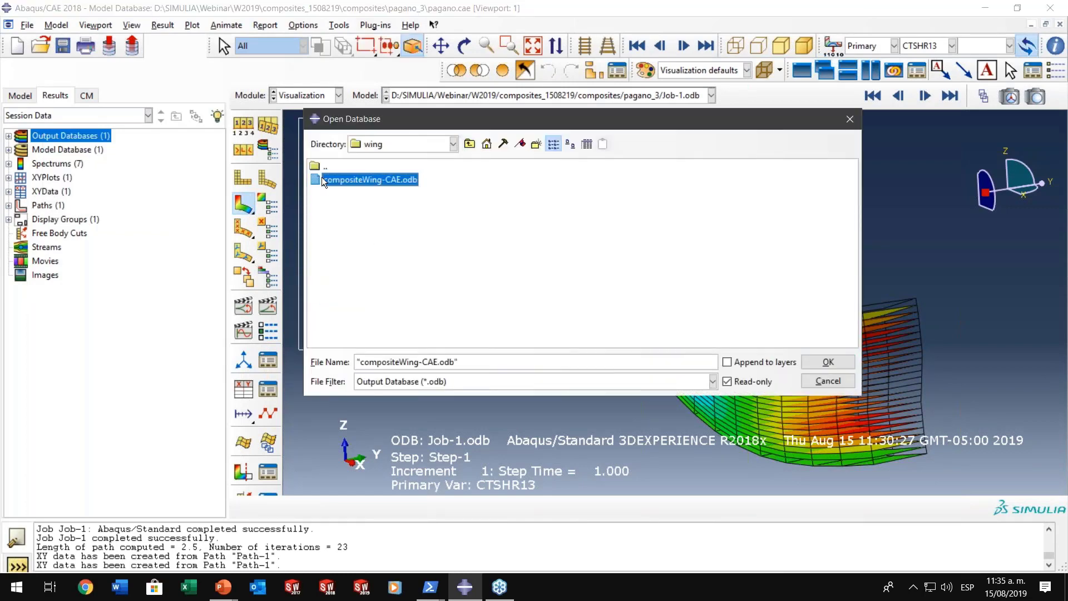
double_click(322, 178)
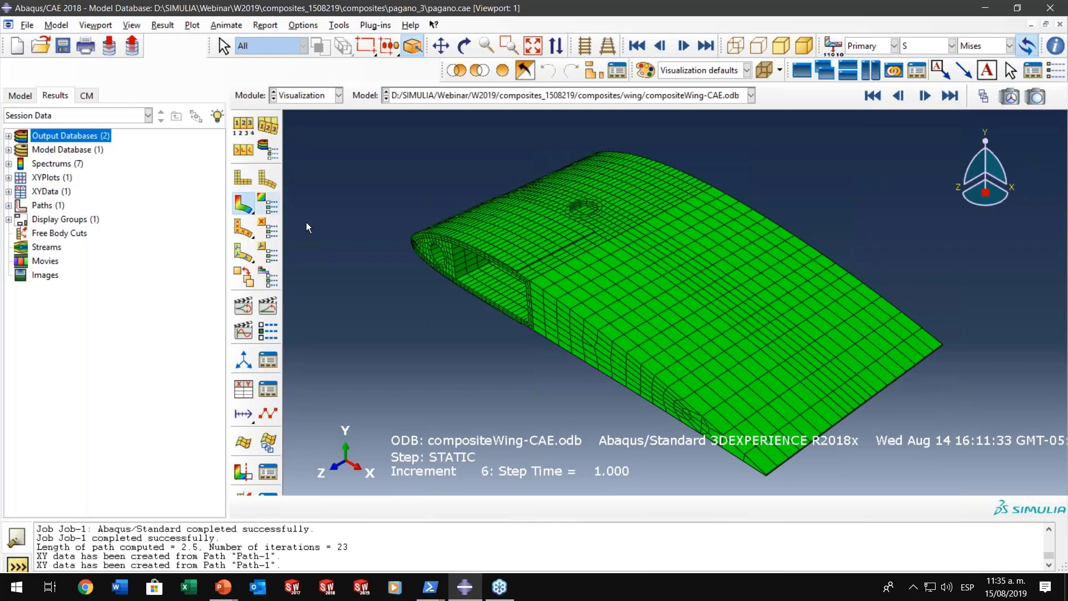
ctrl+alt+drag(582, 329, 639, 312)
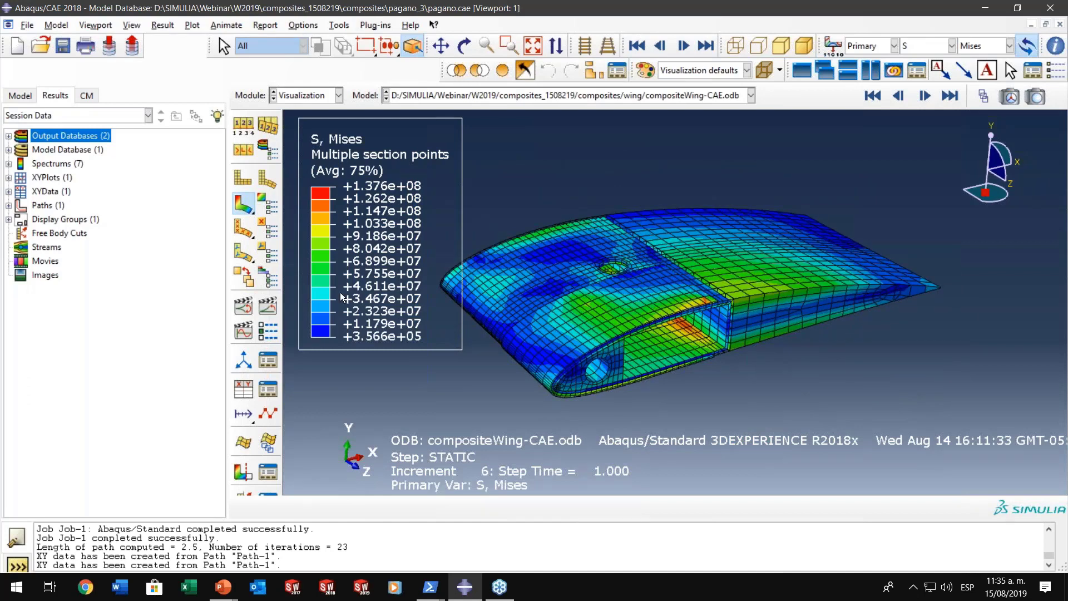
click(24, 99)
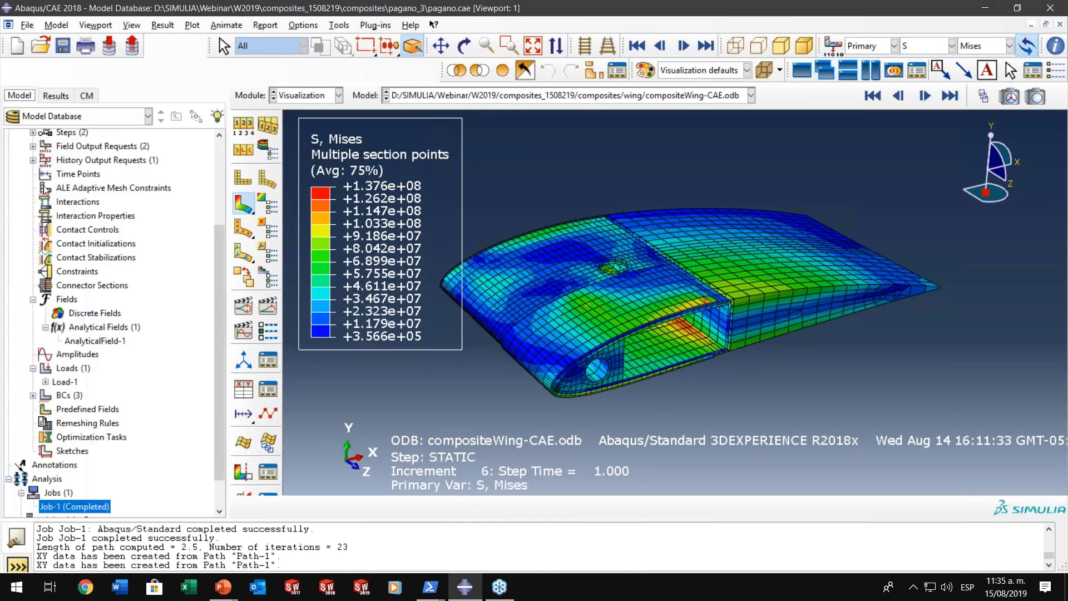
scroll(70, 111, up, 3)
click(55, 95)
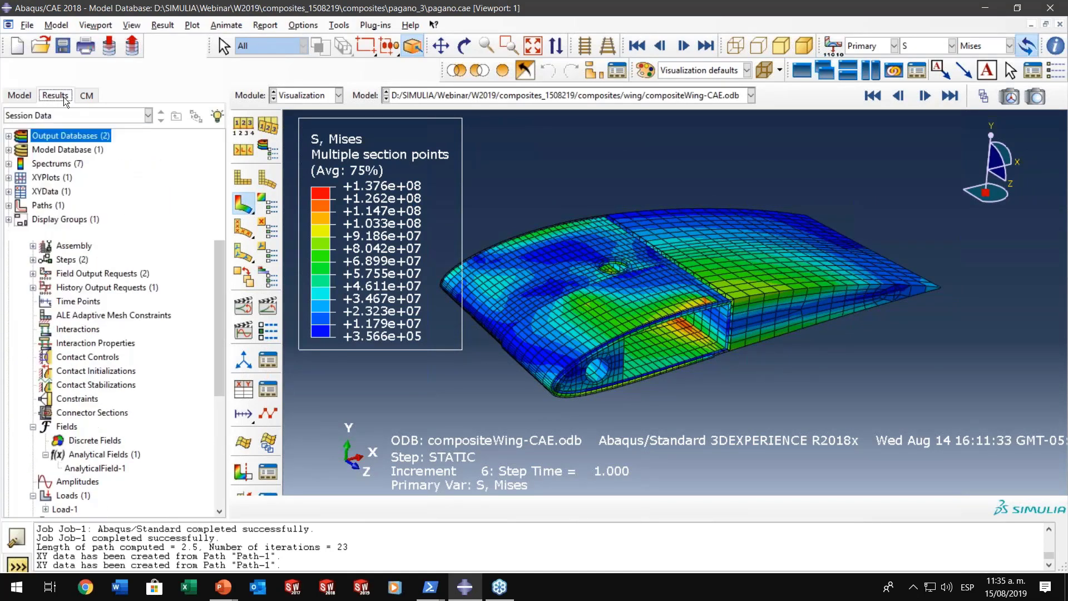
ctrl+alt+drag(705, 290, 709, 292)
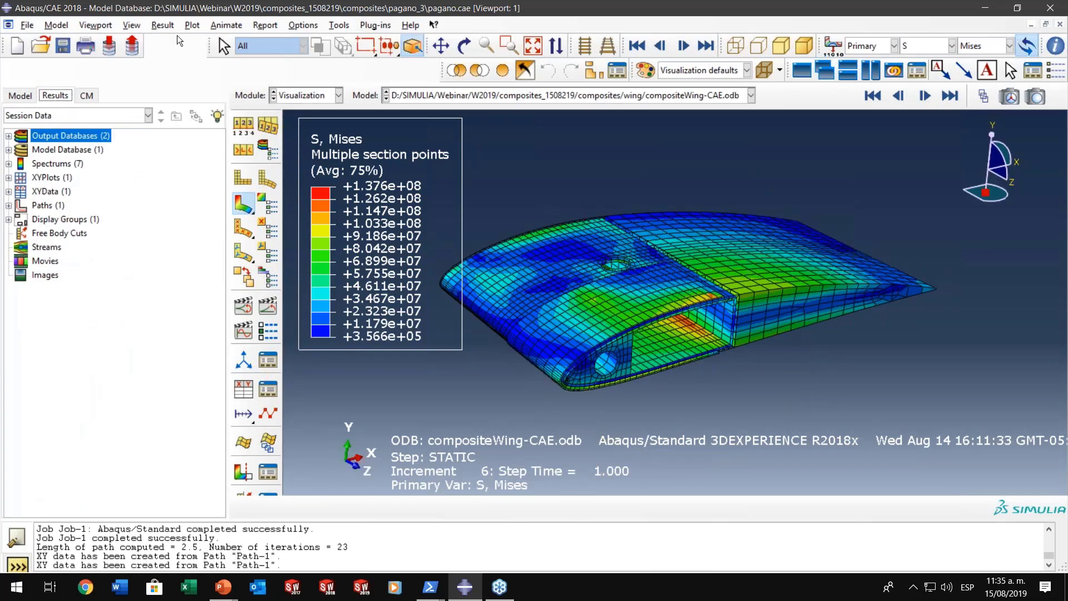
- Select the result section points by plies and plot the wing's Mises stress at the middle of ply A_1
click(165, 25)
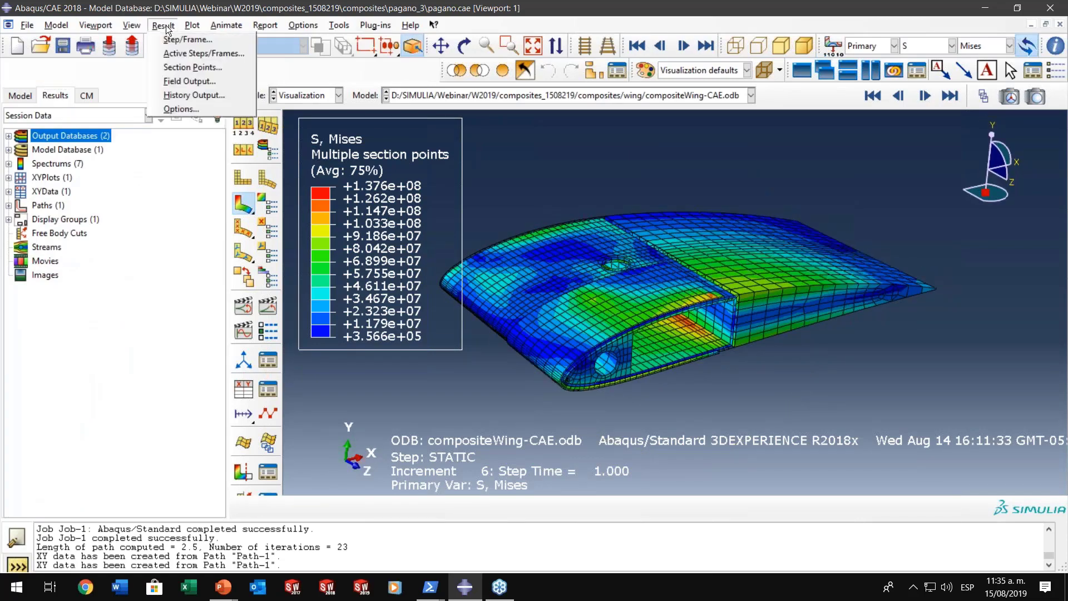
click(178, 63)
drag(304, 173, 321, 35)
click(235, 88)
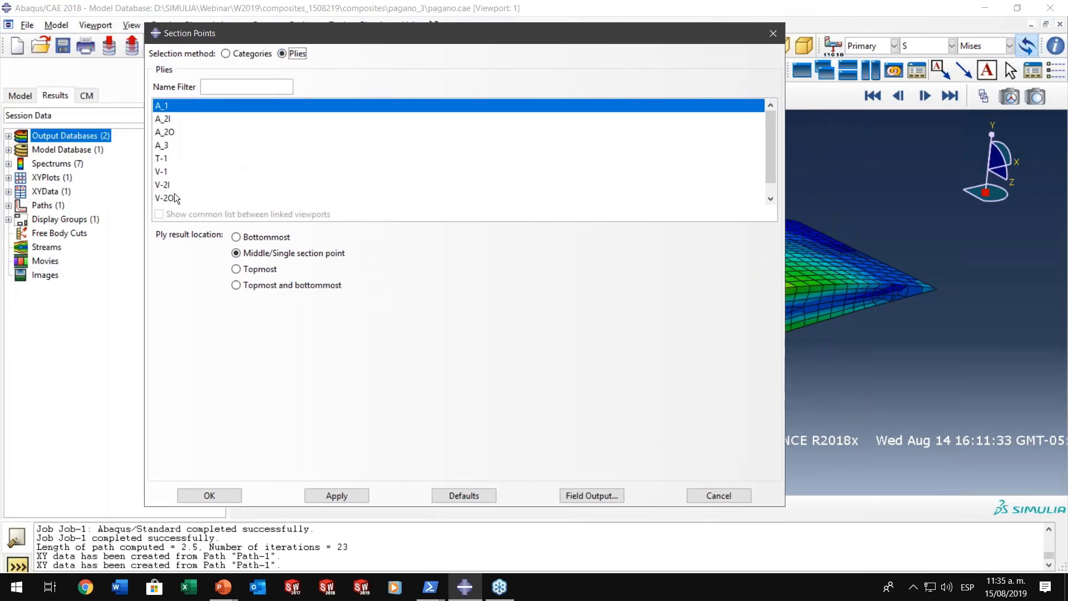
click(338, 493)
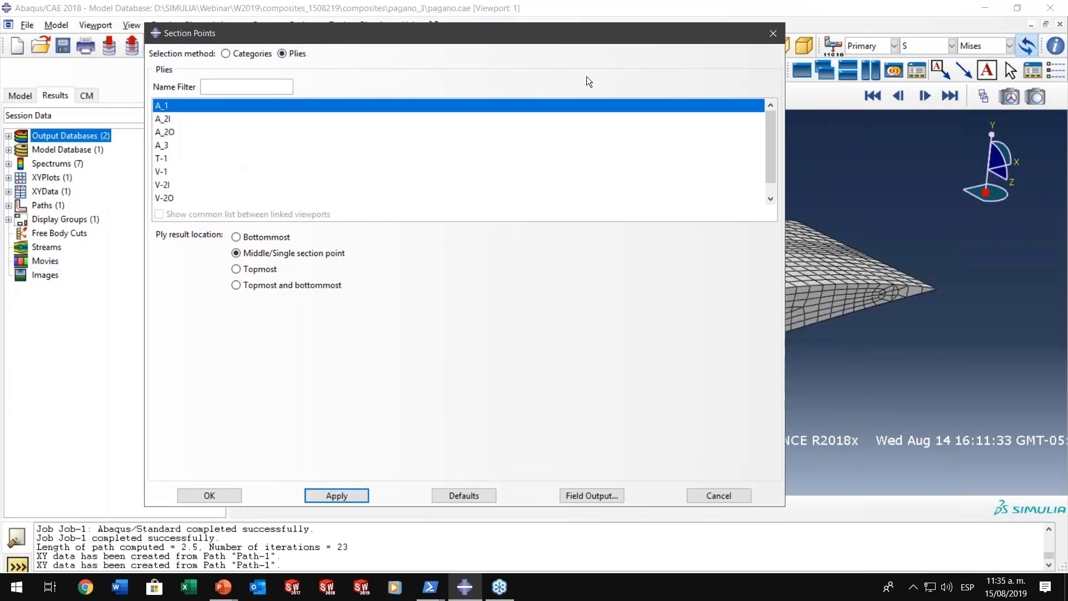
drag(564, 31, 666, 431)
ctrl+alt+drag(682, 302, 667, 325)
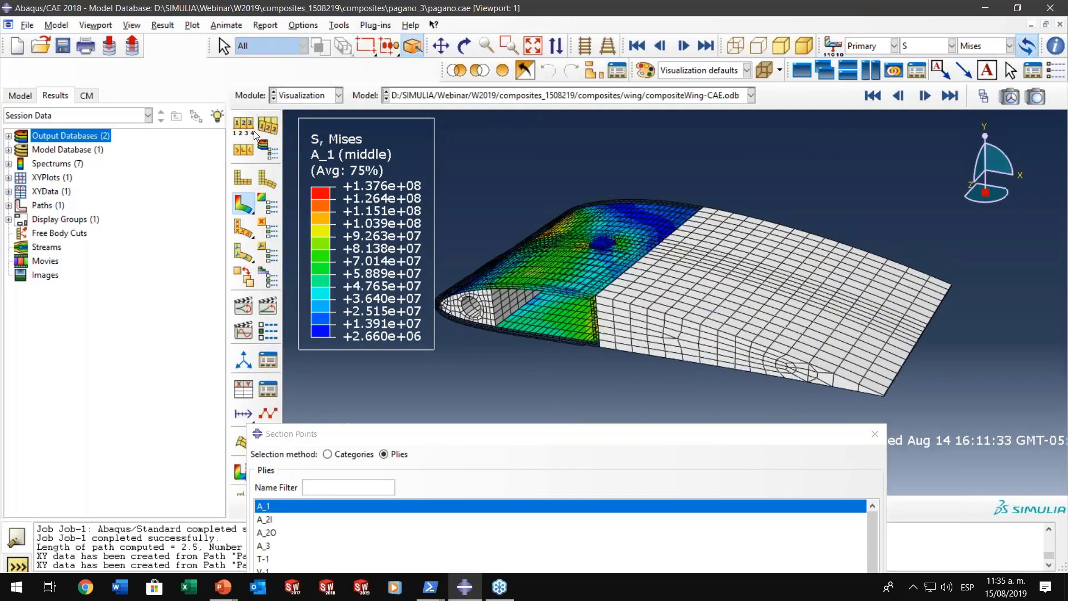
- Show only the free edges in the wing's contour plot and accept the plot options
click(249, 130)
click(934, 296)
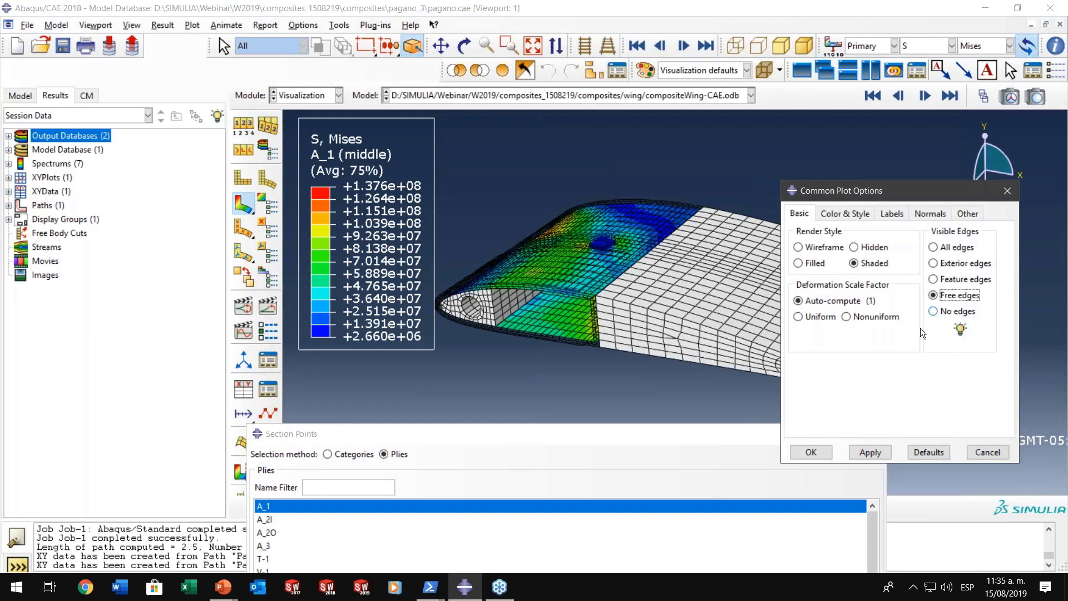
click(870, 452)
click(810, 455)
ctrl+alt+drag(659, 300, 679, 307)
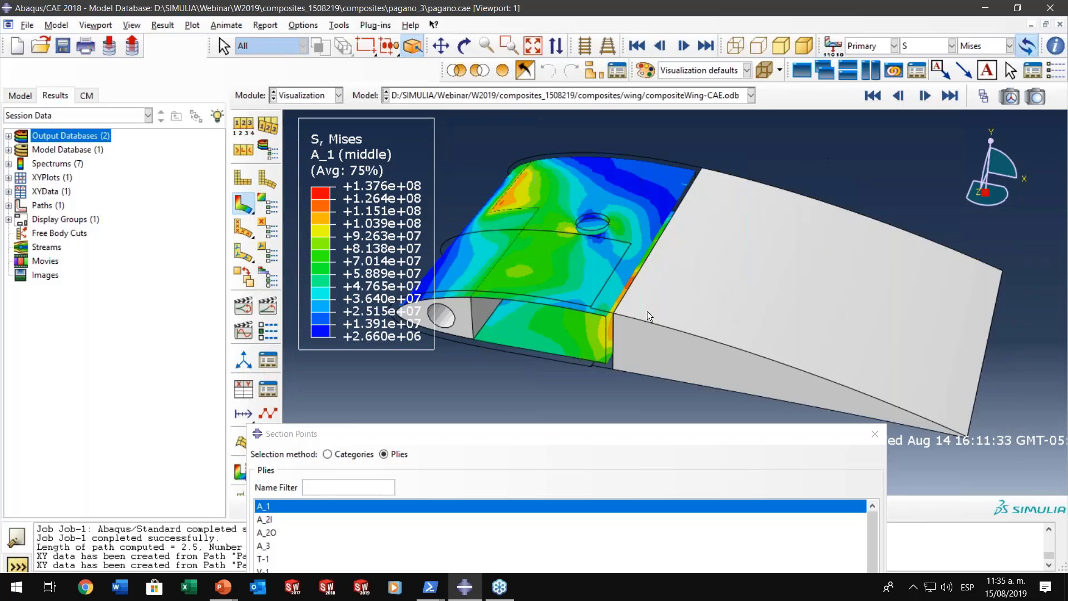
ctrl+alt+drag(647, 315, 610, 278)
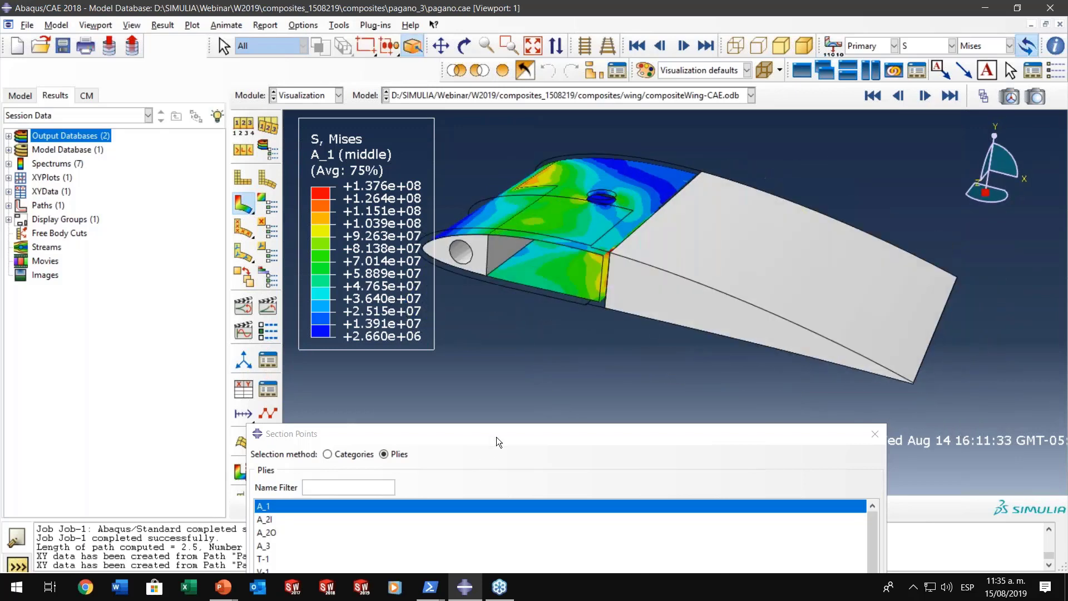
- Plot the Mises stress at the middle section point of ply T-1 and inspect its contours on the wing
drag(496, 437, 548, 139)
click(316, 222)
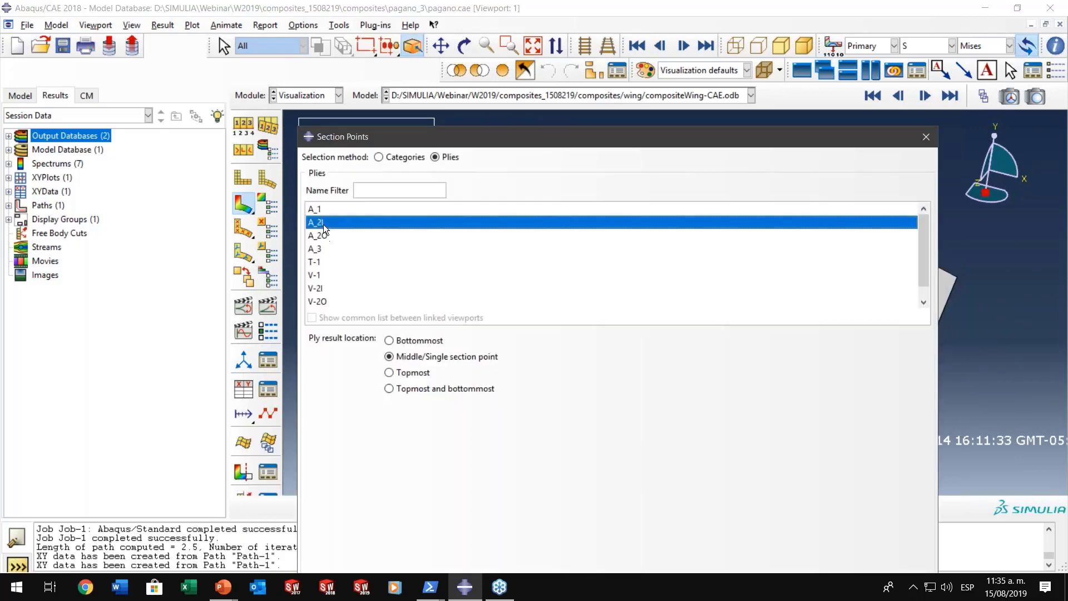
click(315, 262)
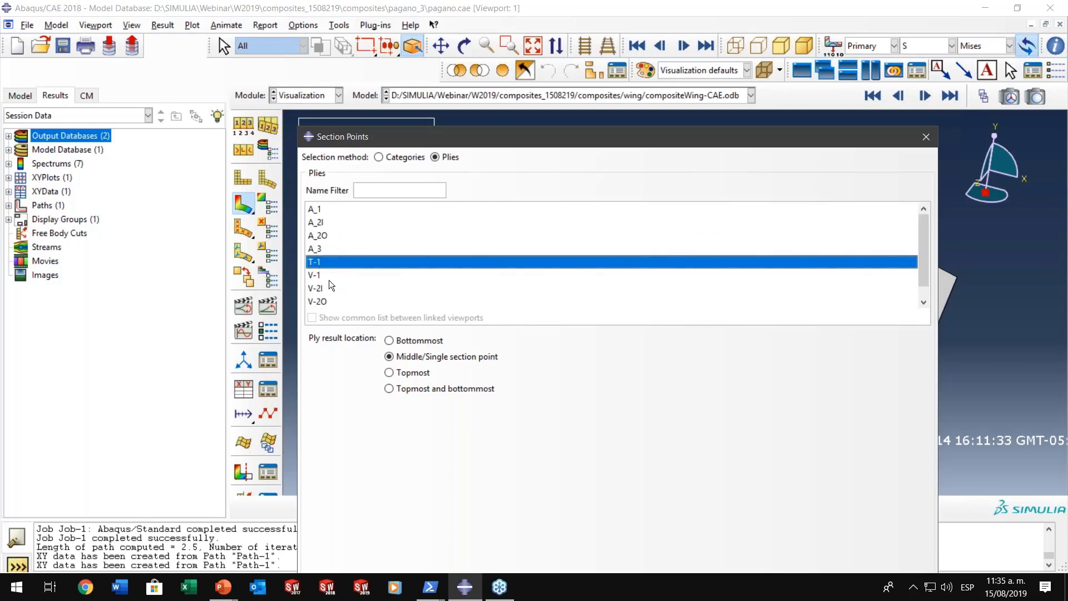
drag(488, 142, 491, 60)
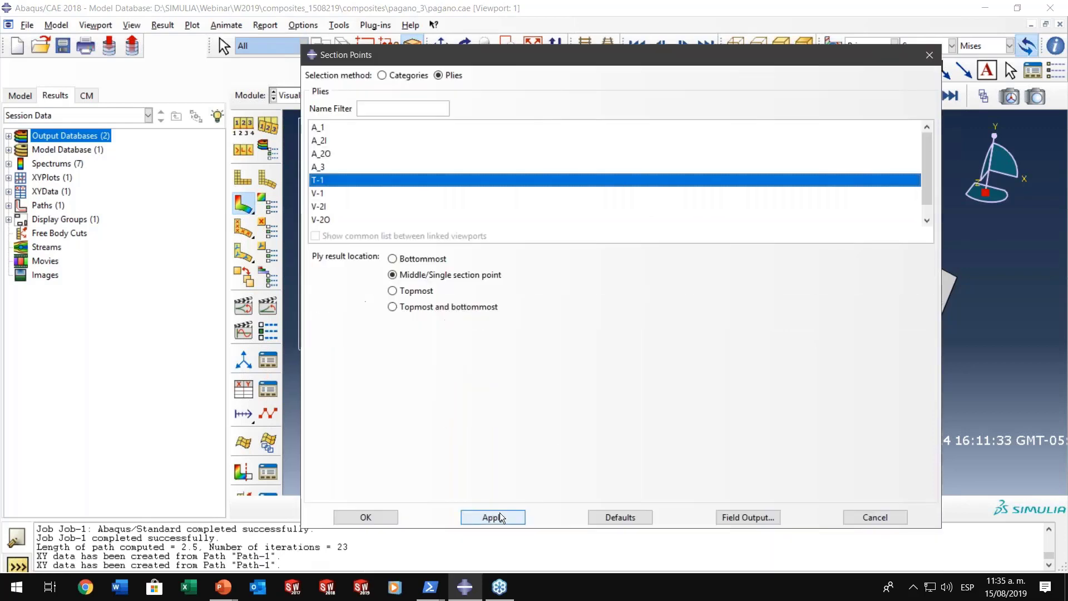
click(500, 513)
drag(583, 61, 588, 412)
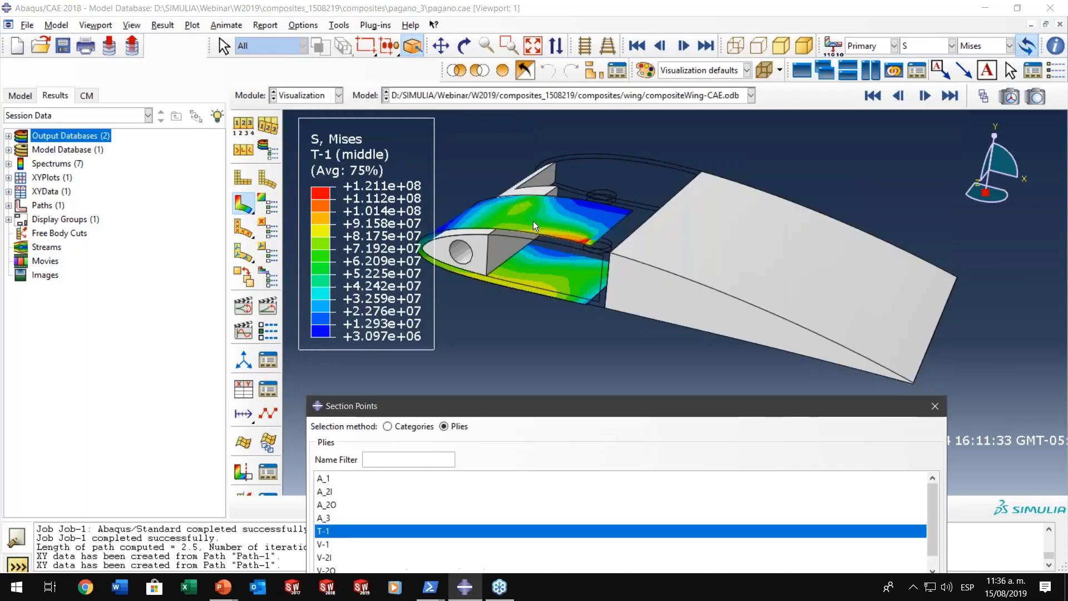
ctrl+alt+drag(759, 271, 527, 233)
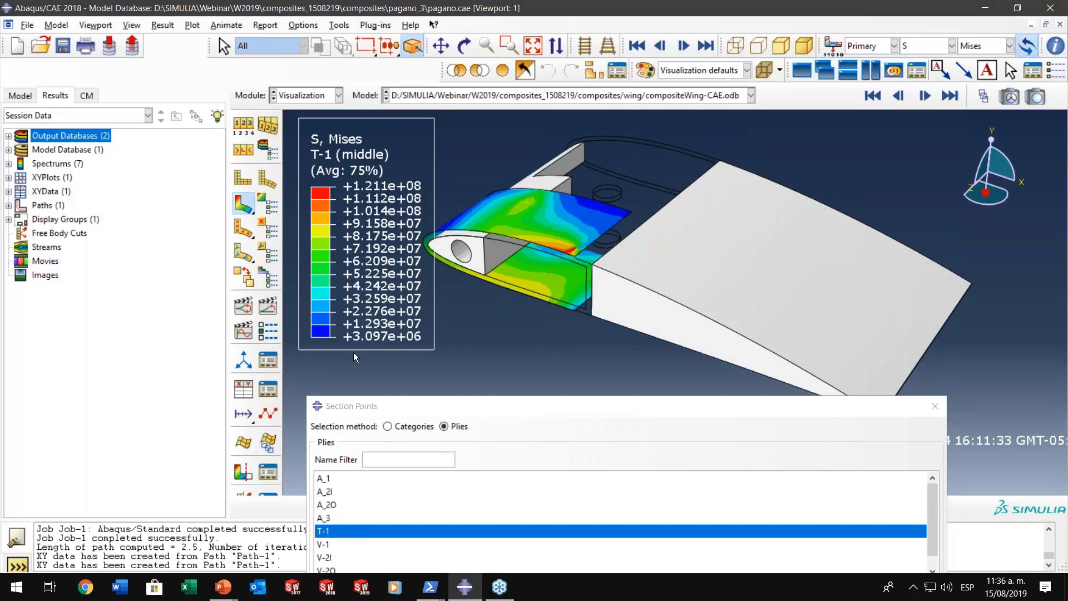
- Play the time-history animation and set the deformation scale factor to a uniform value of 50
click(268, 307)
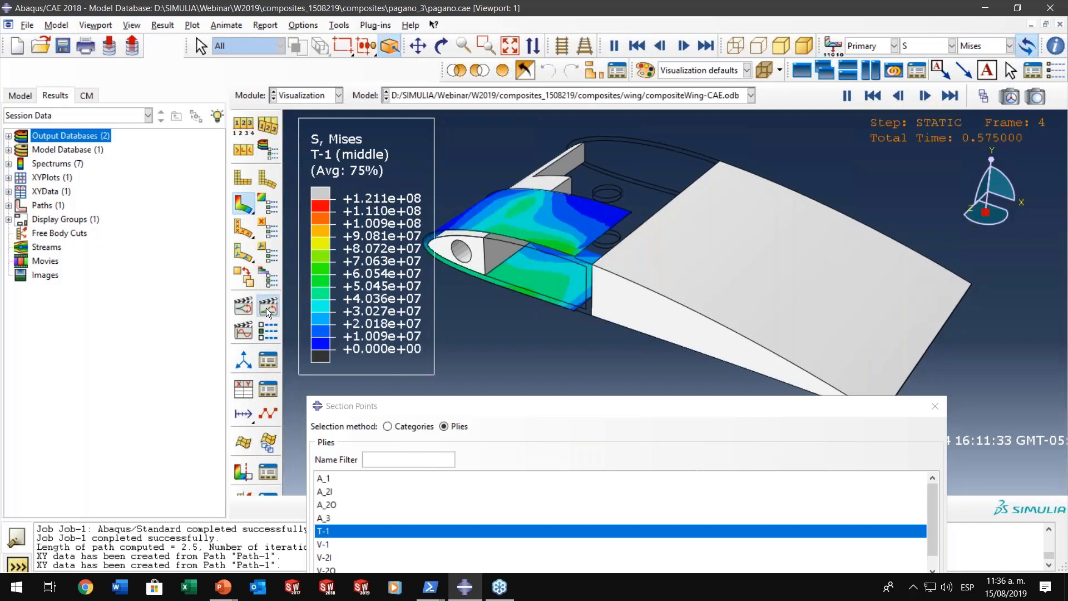
click(244, 127)
click(798, 317)
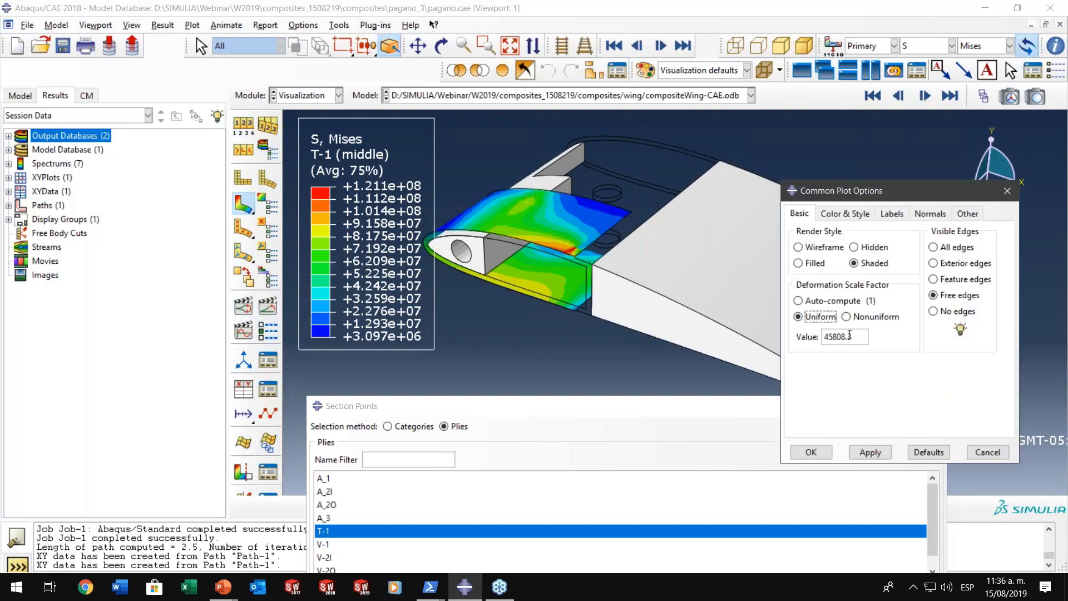
drag(849, 335, 802, 365)
text(50)
click(870, 452)
ctrl+alt+drag(611, 264, 612, 312)
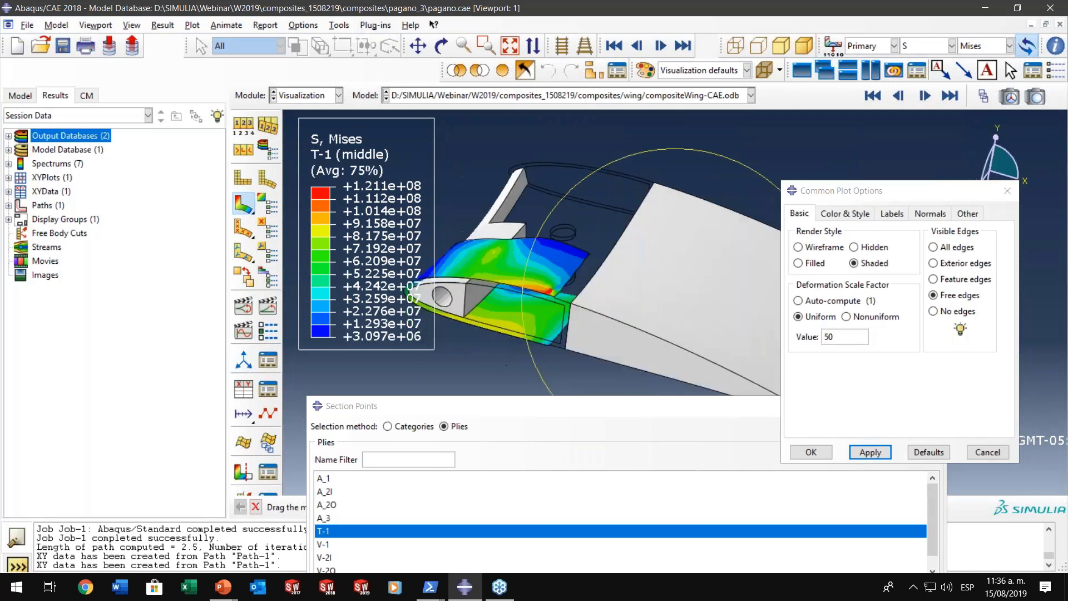
- Animate the T-1 stress over the time history with scaled deformation and close the plot options and section points dialogs
click(269, 307)
ctrl+alt+drag(540, 293, 663, 275)
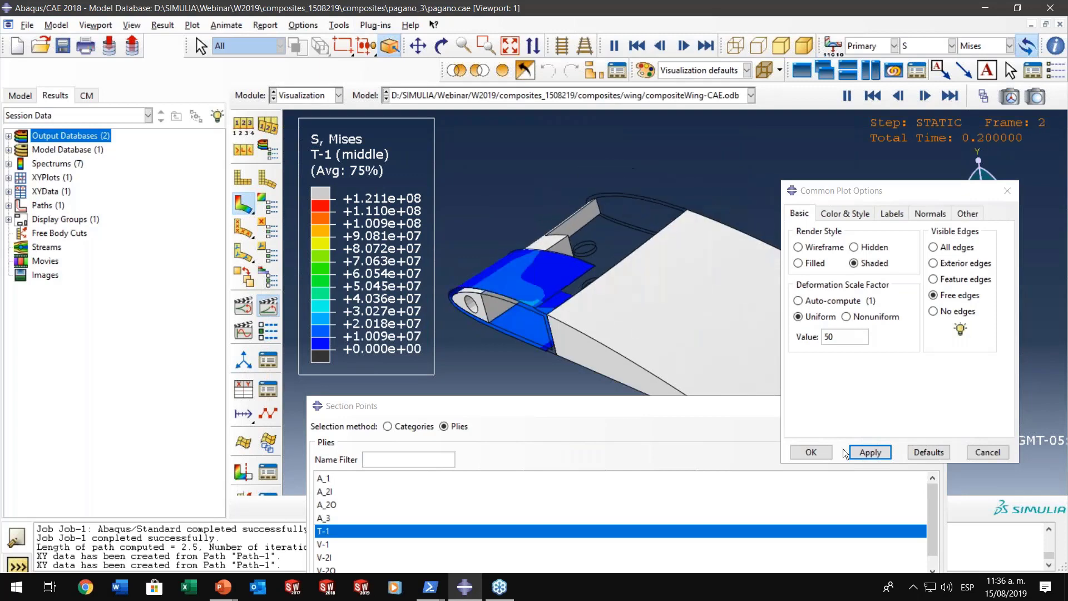
click(807, 453)
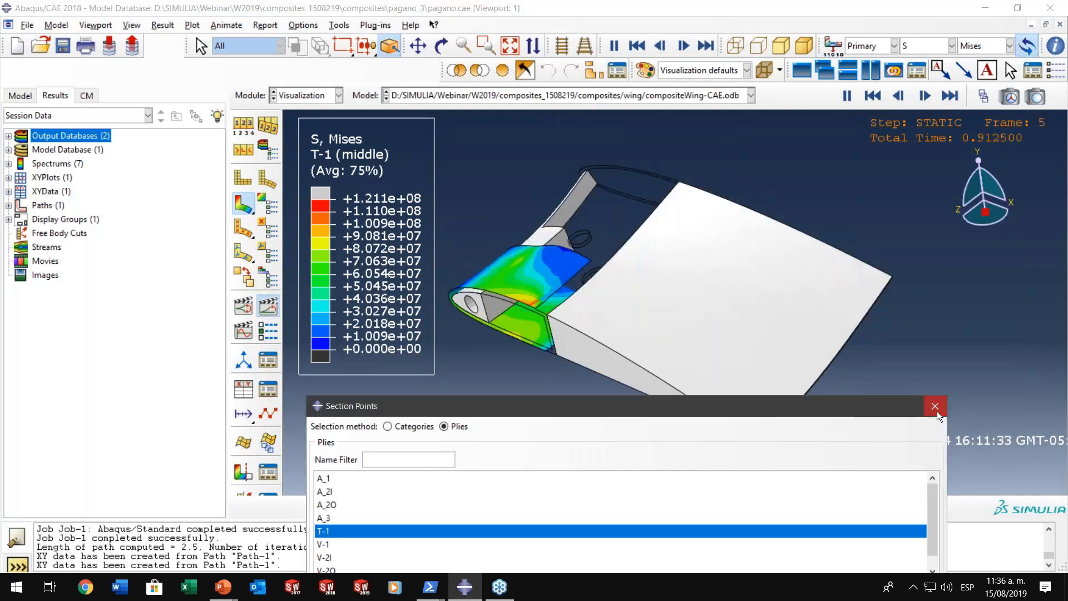
click(937, 412)
ctrl+alt+middle_drag(625, 355, 564, 326)
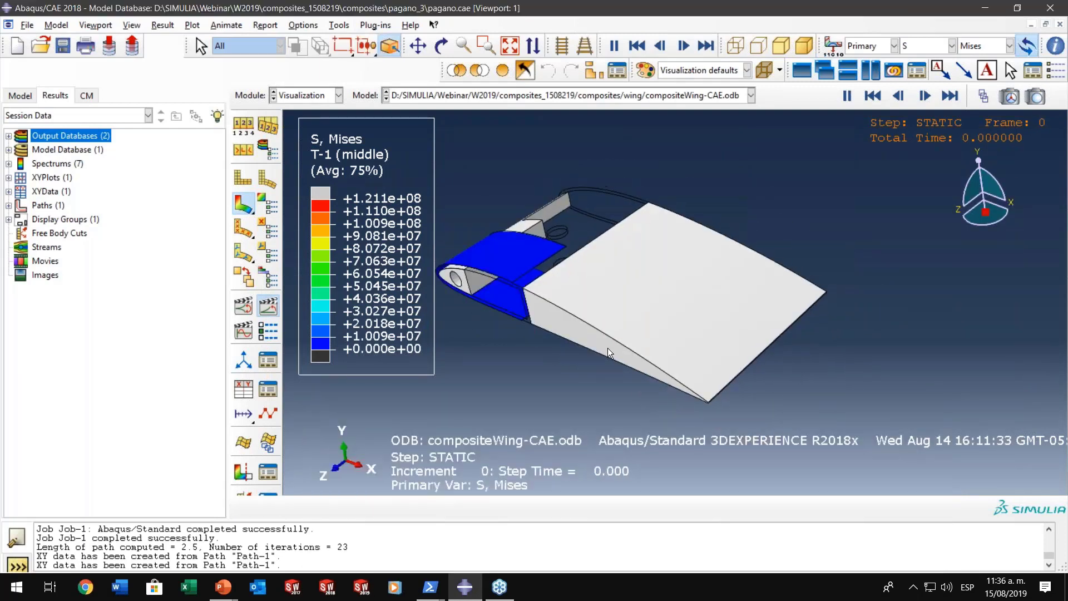
- Switch to the PowerPoint slide show and advance to the slide on editing a composite layup
key(alt+Tab)
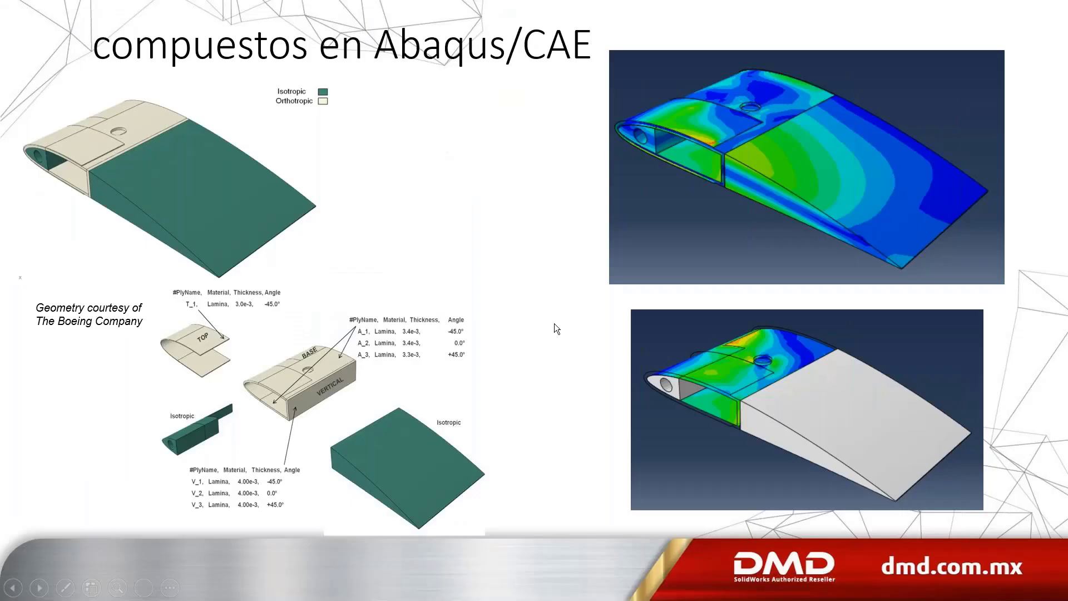
click(554, 323)
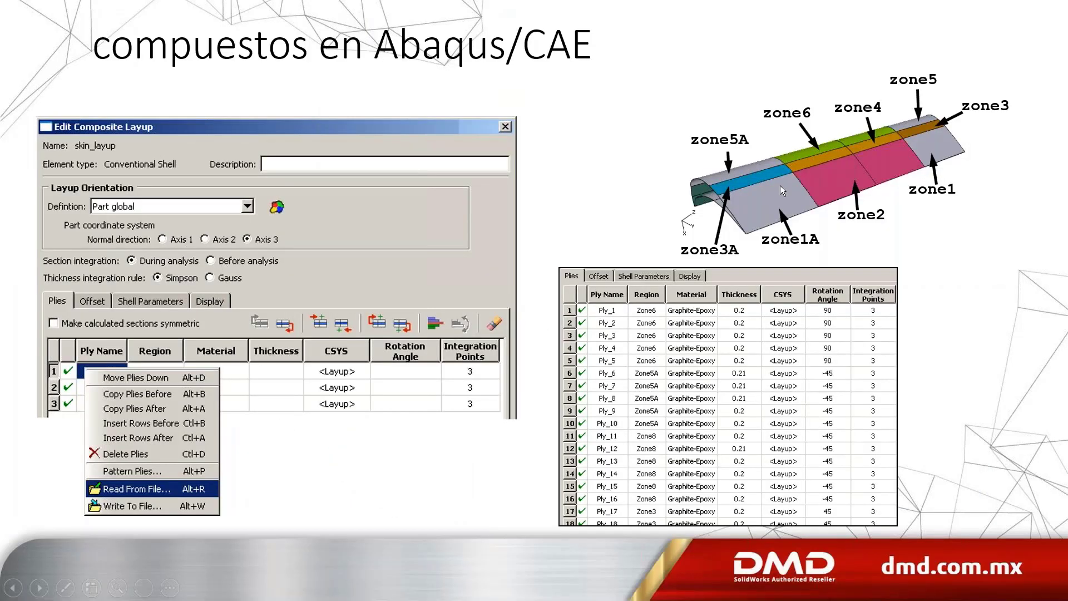